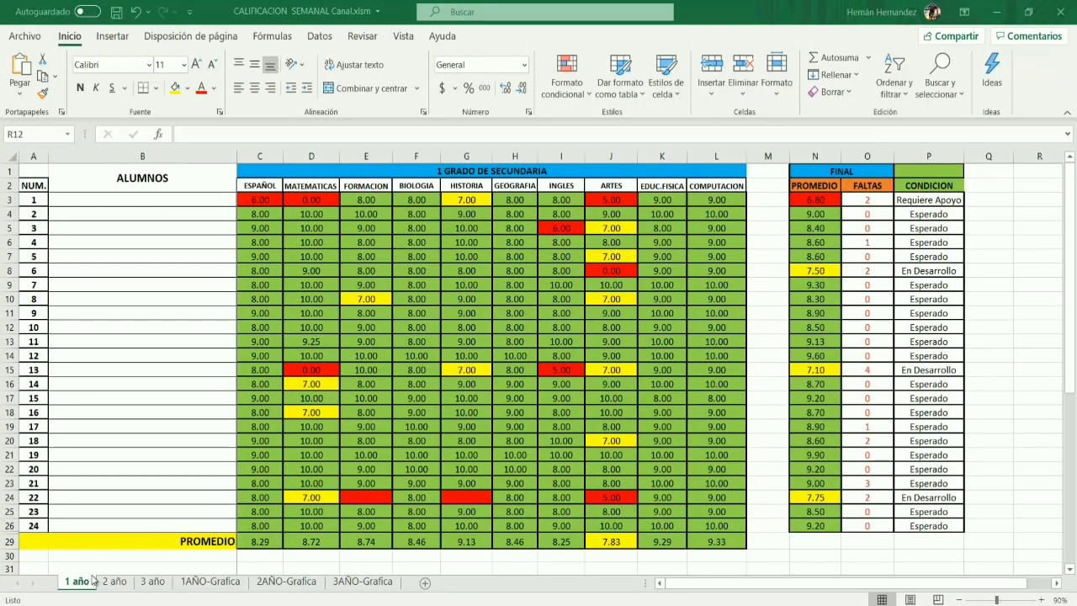
- Inspect the row 3 grade cells and the average, absences and SI formulas in N3:P3
left_click(268, 200)
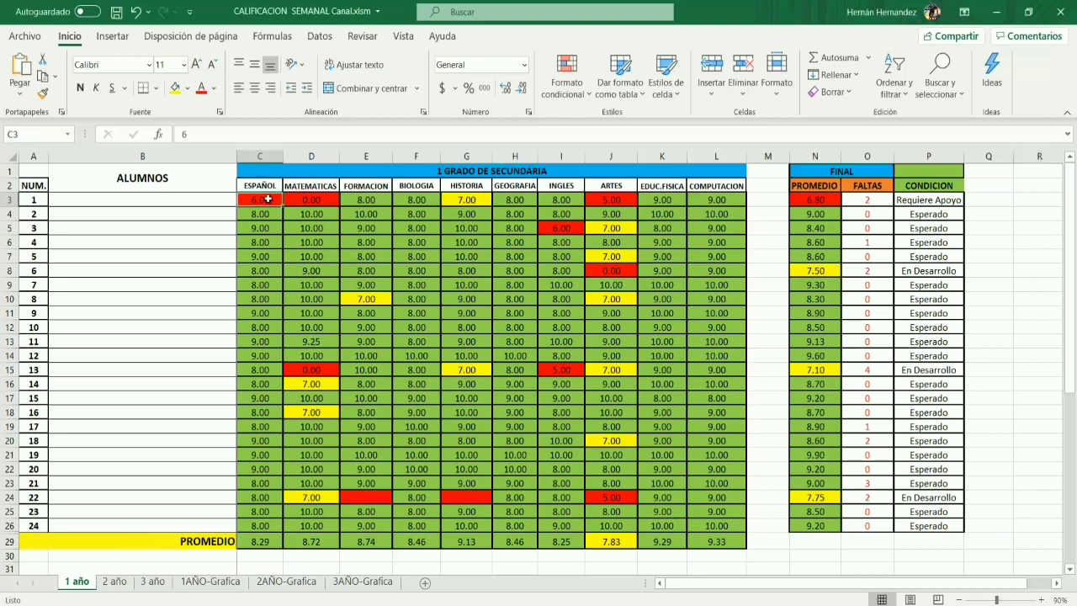
left_click(316, 200)
left_click(359, 201)
left_click(460, 201)
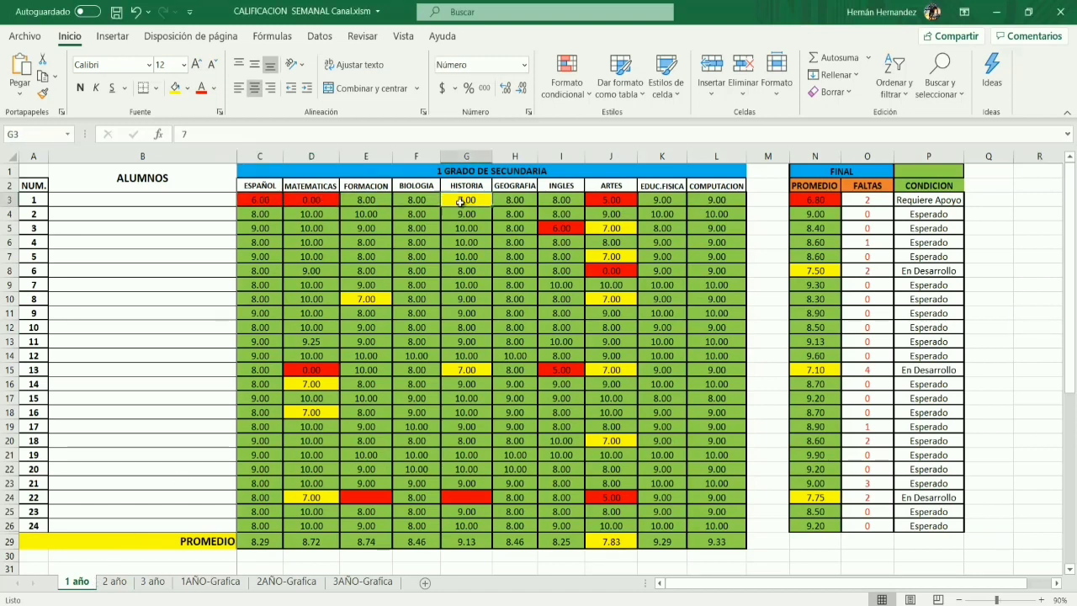
left_click(829, 202)
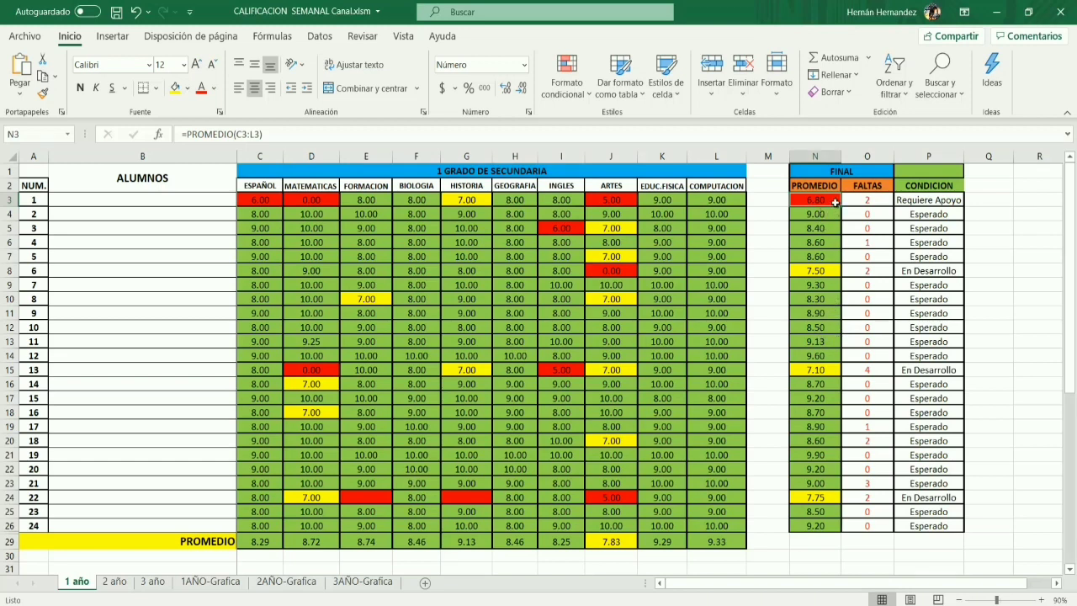
left_click(883, 202)
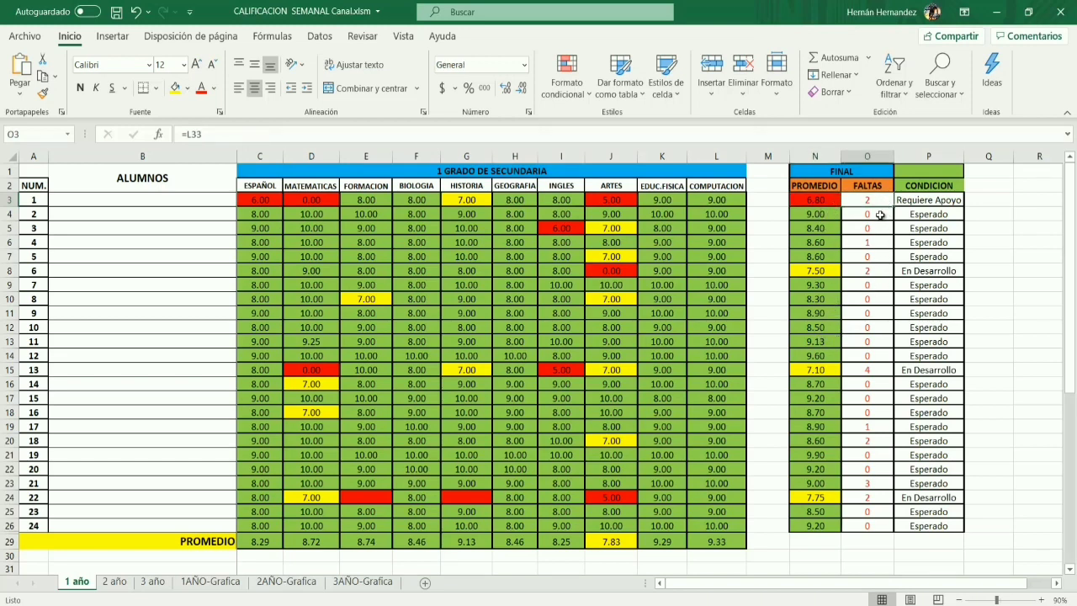
left_click(941, 202)
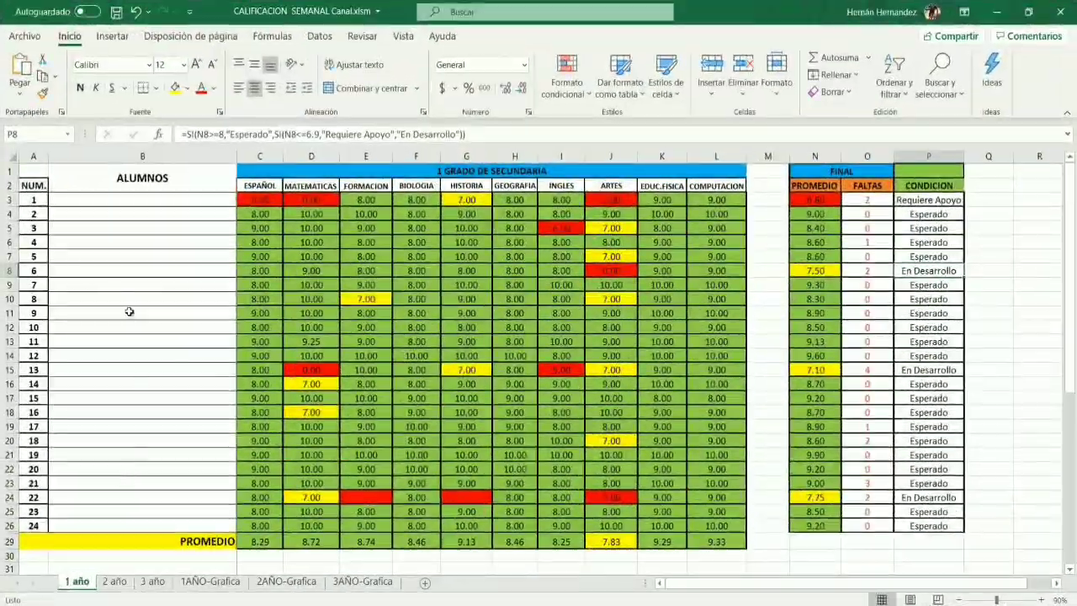
- Create a new blank workbook
left_click(24, 36)
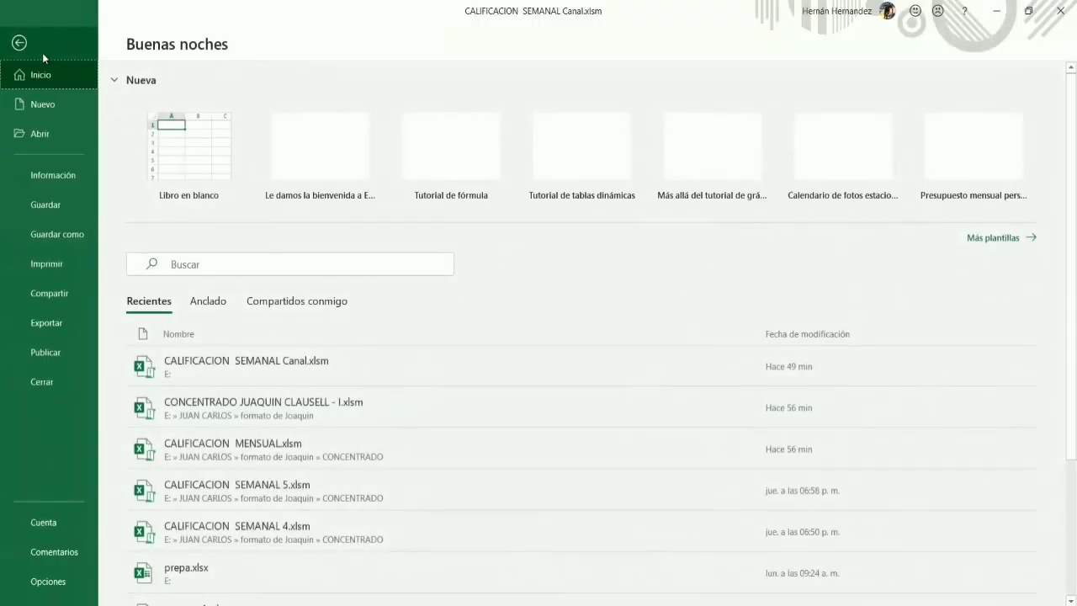
left_click(50, 105)
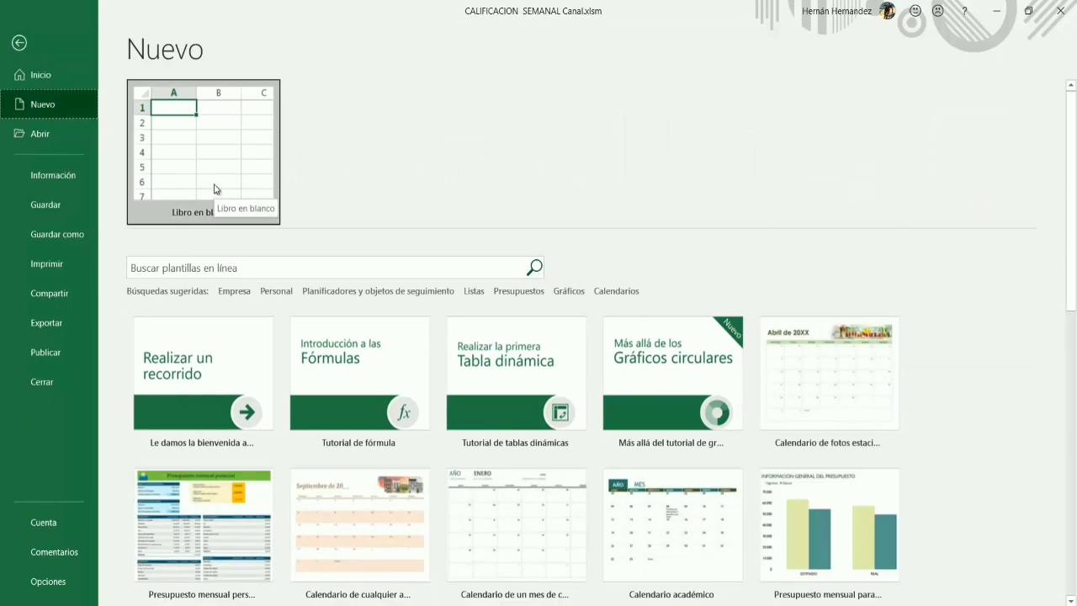
left_click(213, 189)
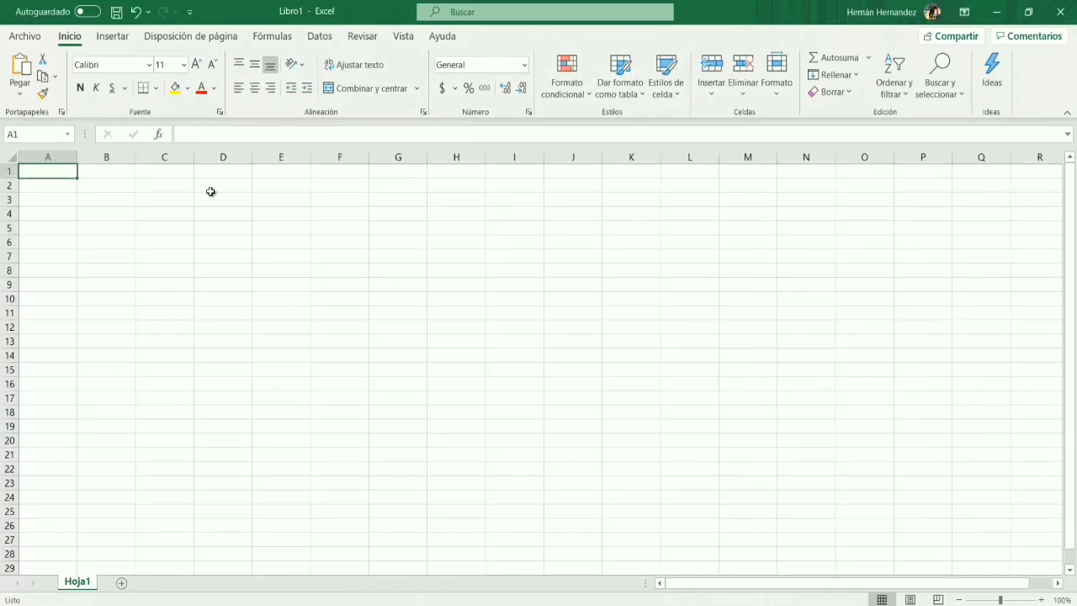
- Rename the Hoja1 sheet to '1 AÑO'
double_click(91, 582)
type("1")
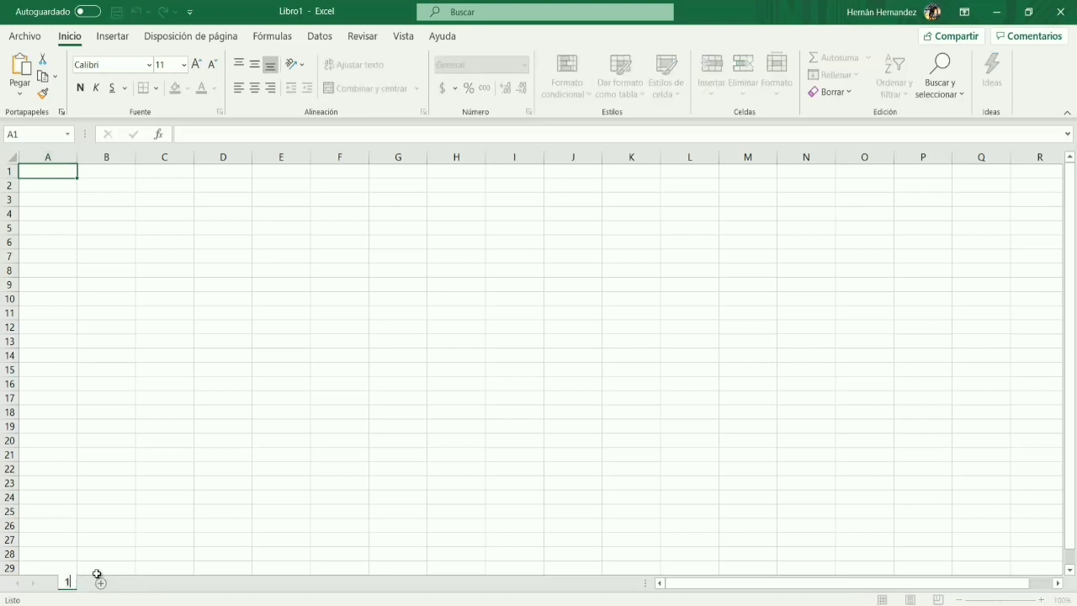
type(" AÑO")
left_click(118, 461)
- Enter the header NUM. in A4 with 1 and 2 below it
left_click(49, 212)
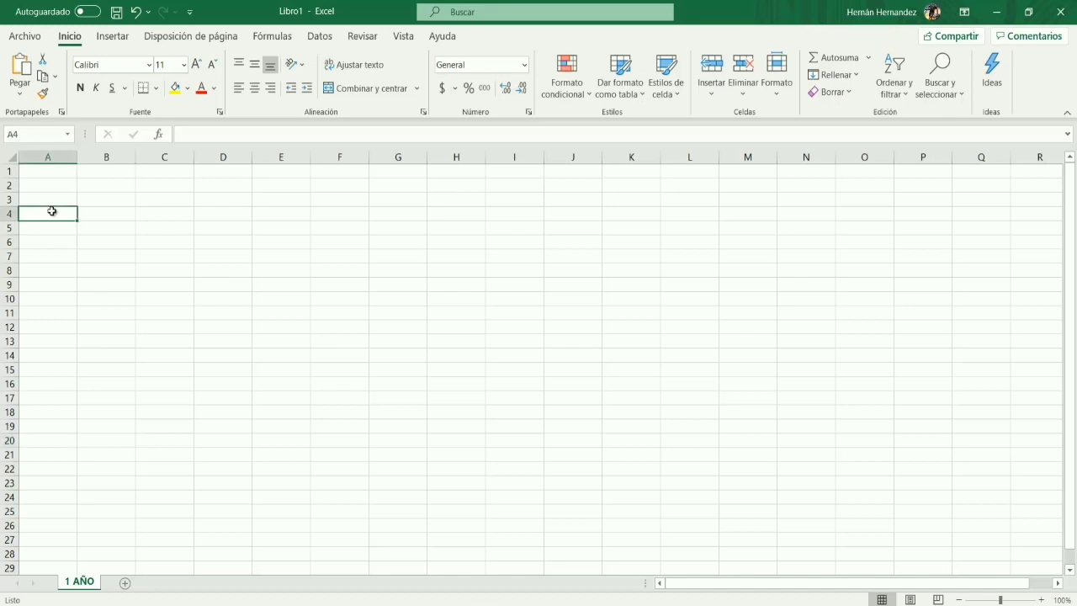
type("NUM")
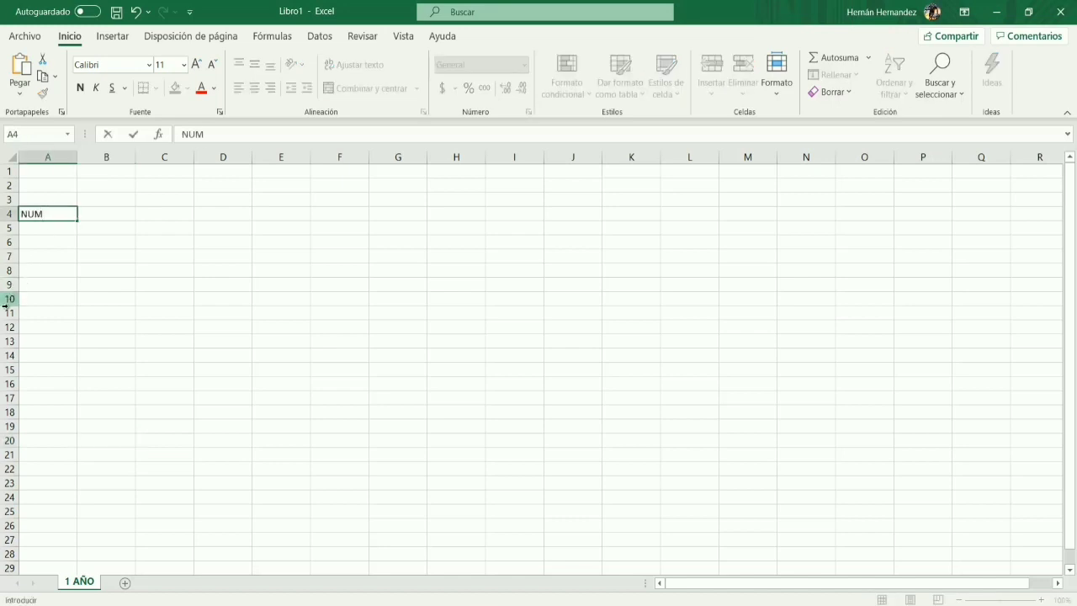
type(".")
key("Return")
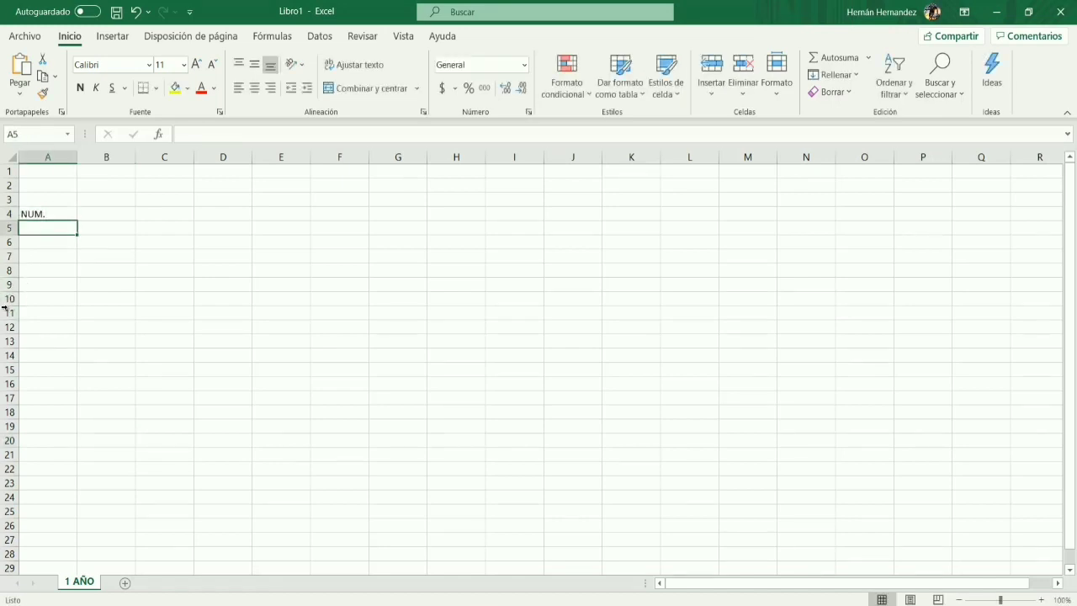
type("1")
key("Return")
type("2")
key("Return")
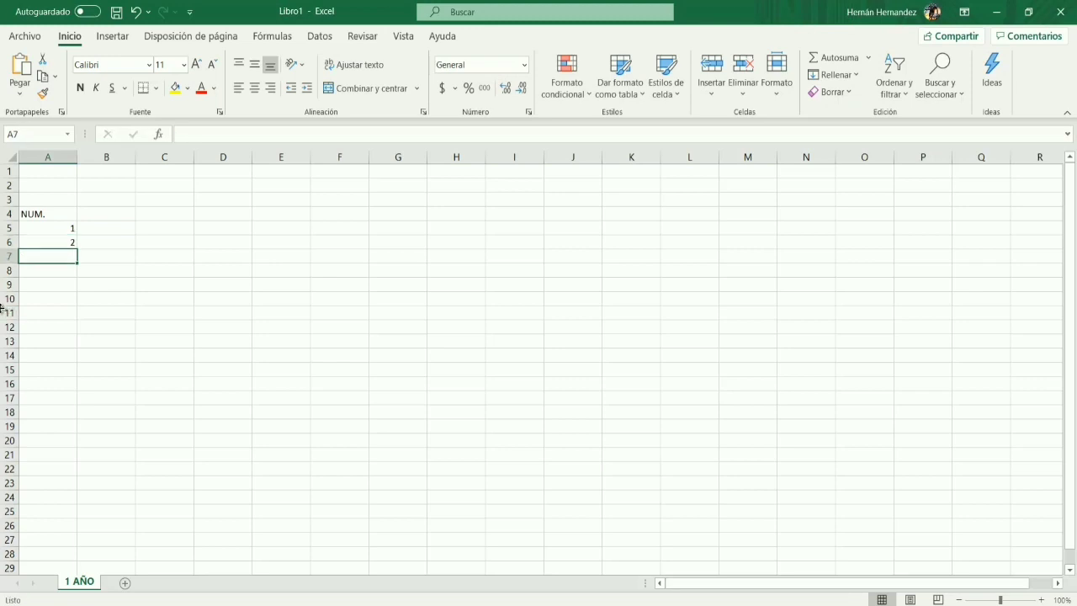
- Centre column A and extend the numbering down to 10 in A14
left_click(57, 156)
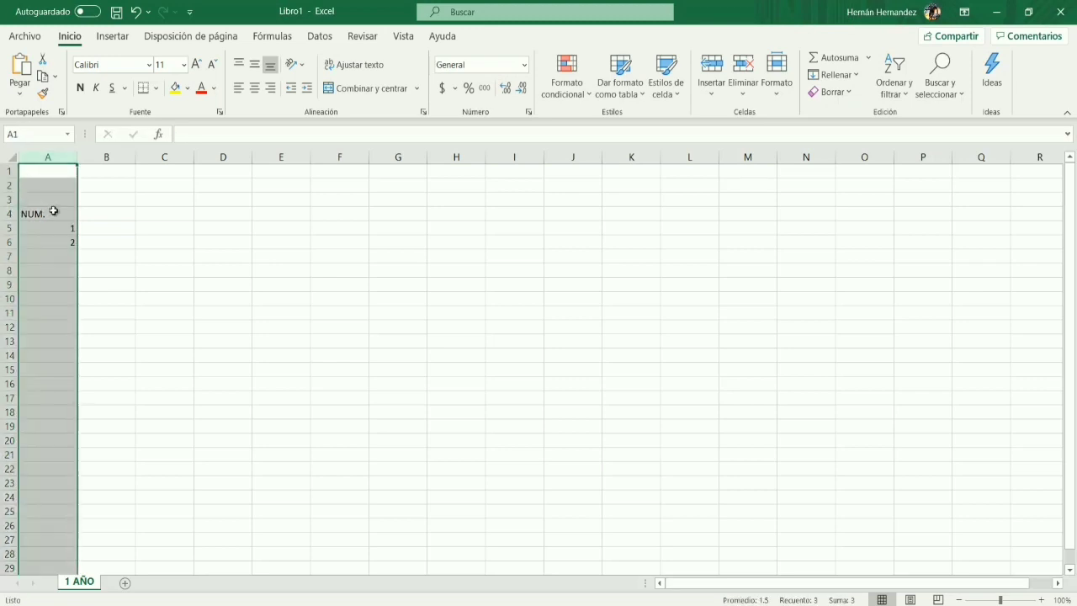
left_click(254, 88)
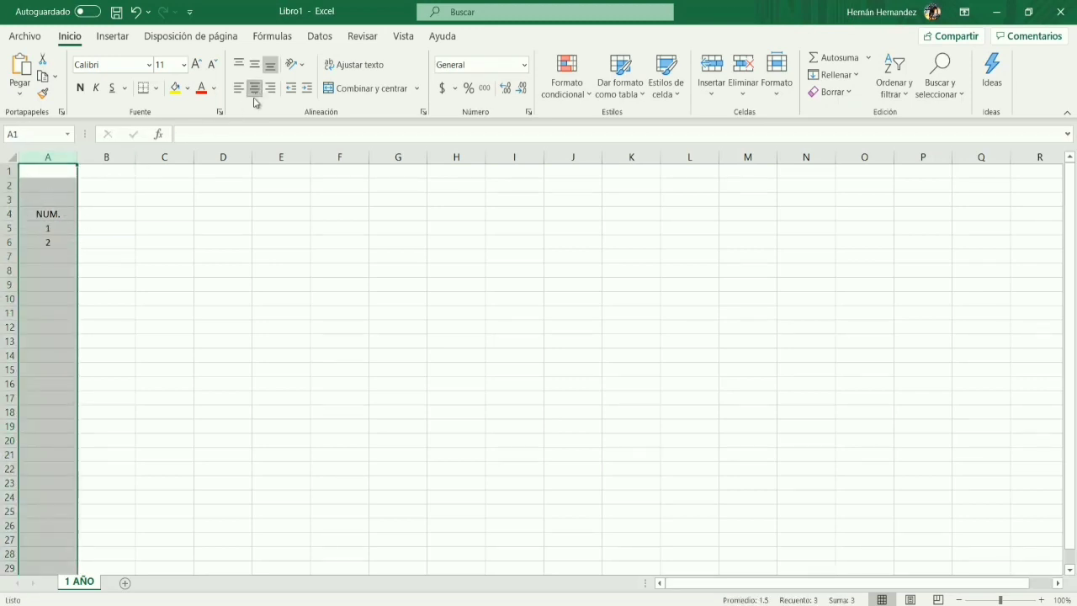
left_click(127, 243)
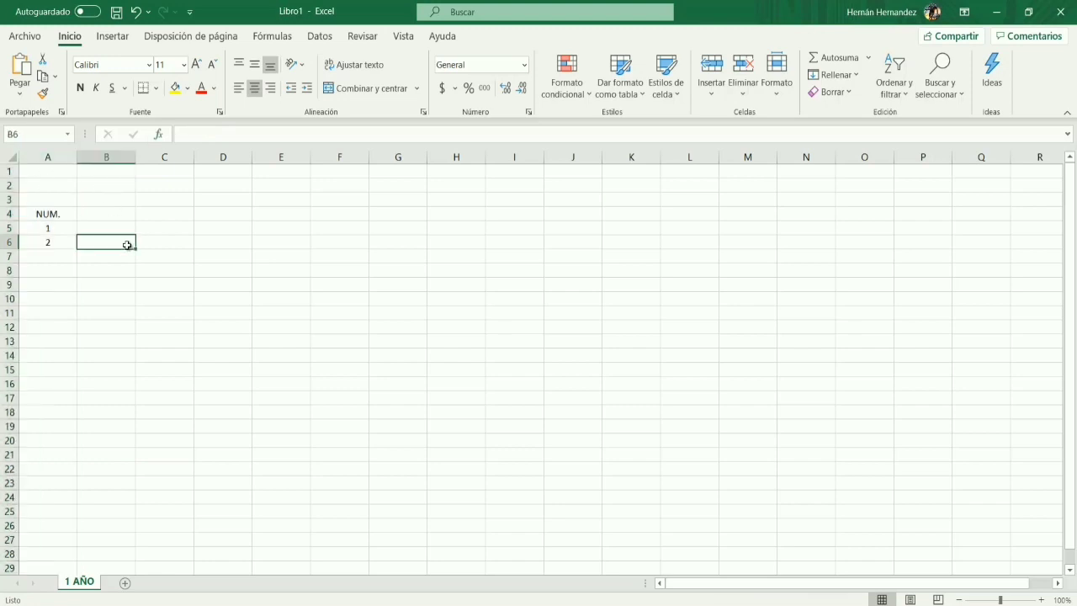
left_click_drag(67, 226, 72, 240)
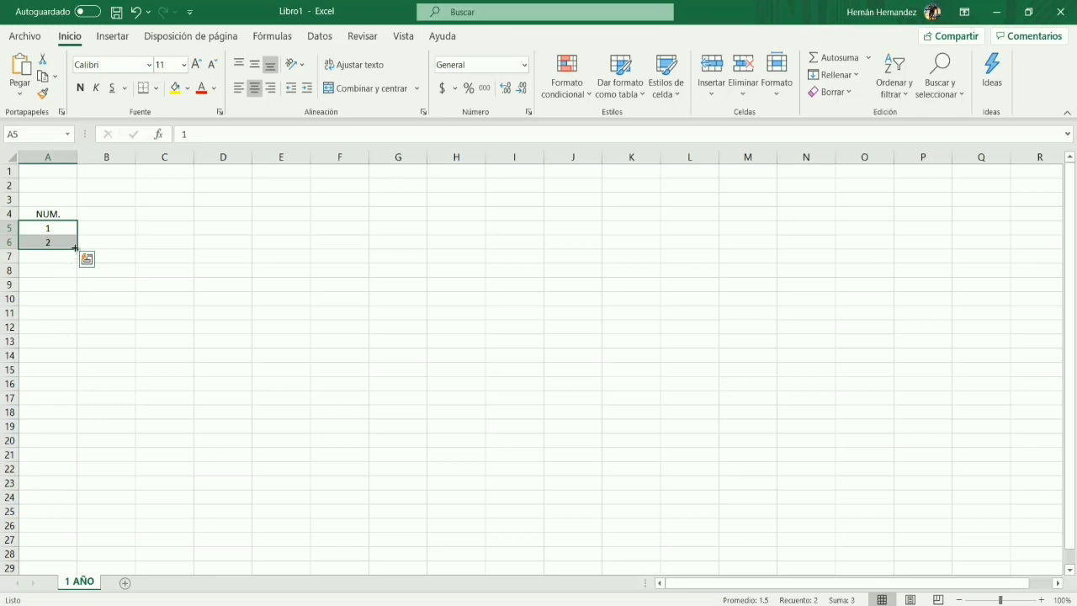
left_click_drag(77, 250, 78, 362)
left_click(184, 301)
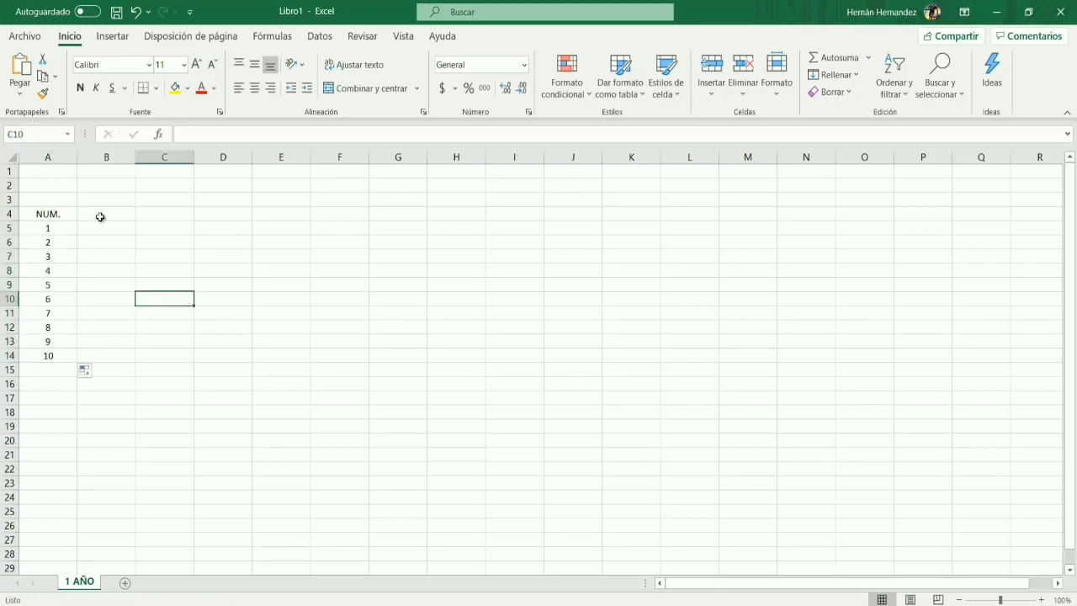
- Enter NOMBRE DEL ALUMNO in B4 and widen column B to about 20
left_click(95, 216)
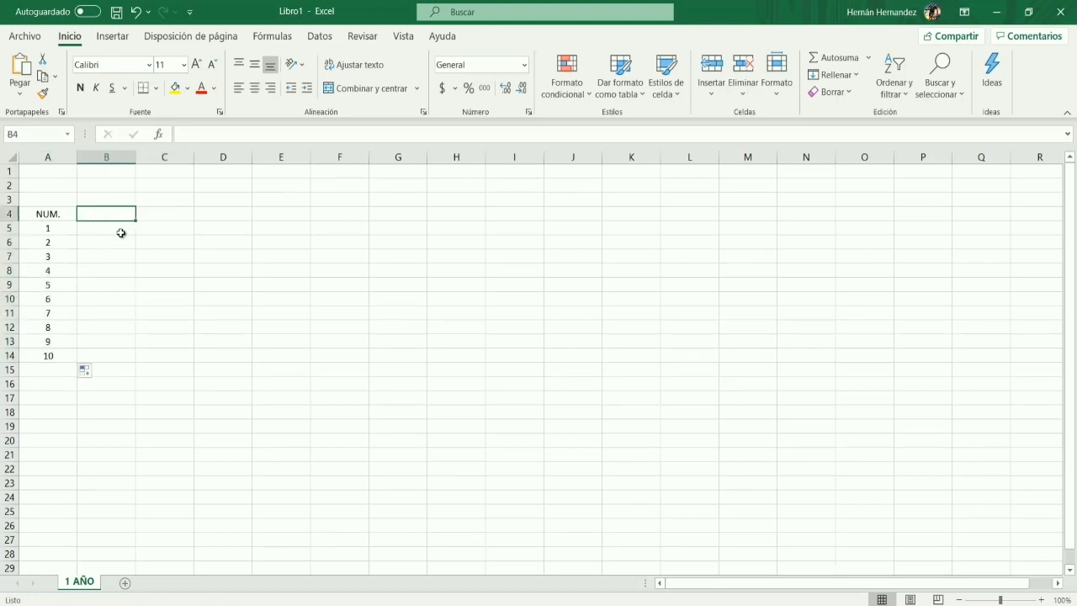
type("NO ")
type("BRE DEL AL")
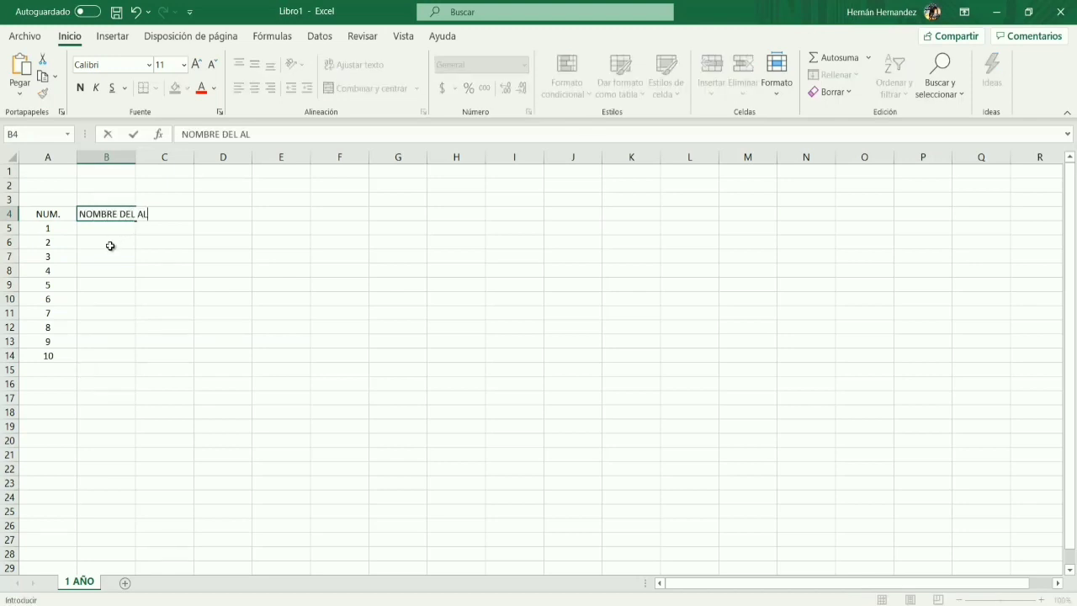
type("UMNO")
key("Return")
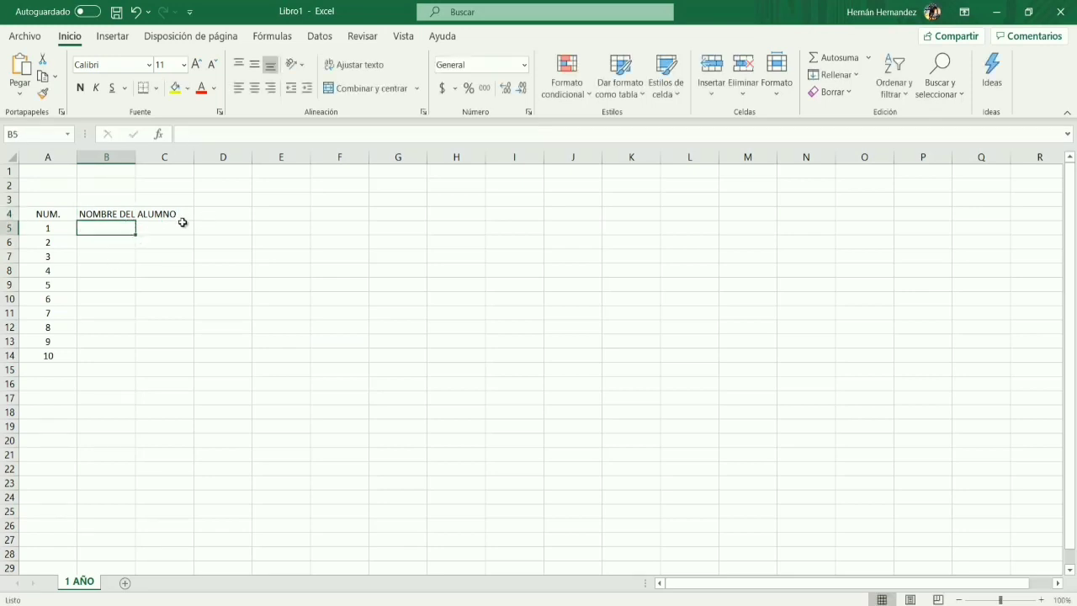
left_click_drag(134, 159, 181, 159)
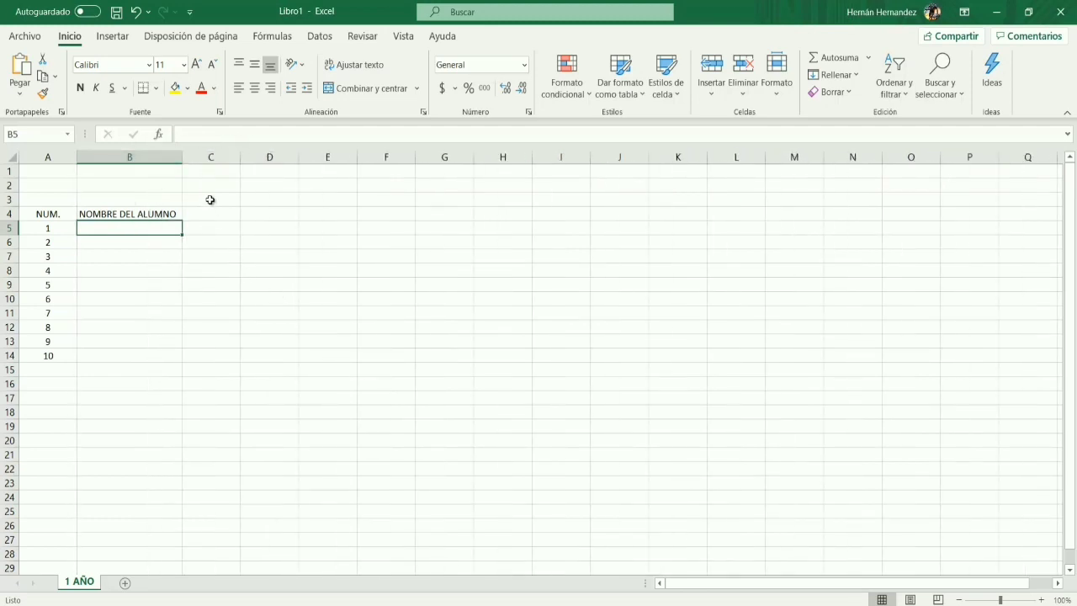
left_click_drag(183, 159, 238, 164)
left_click(299, 270)
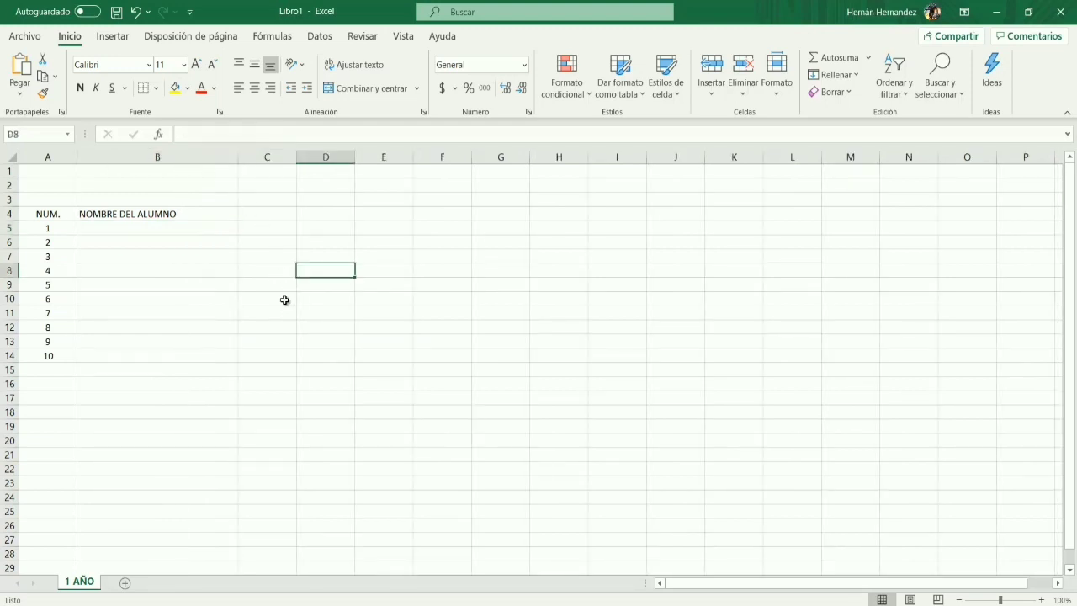
- Type headings ESPAÑOL, MATEMATICAS, FORMACION, BIOLOGIA and HISTORIA across C4:G4
left_click(270, 205)
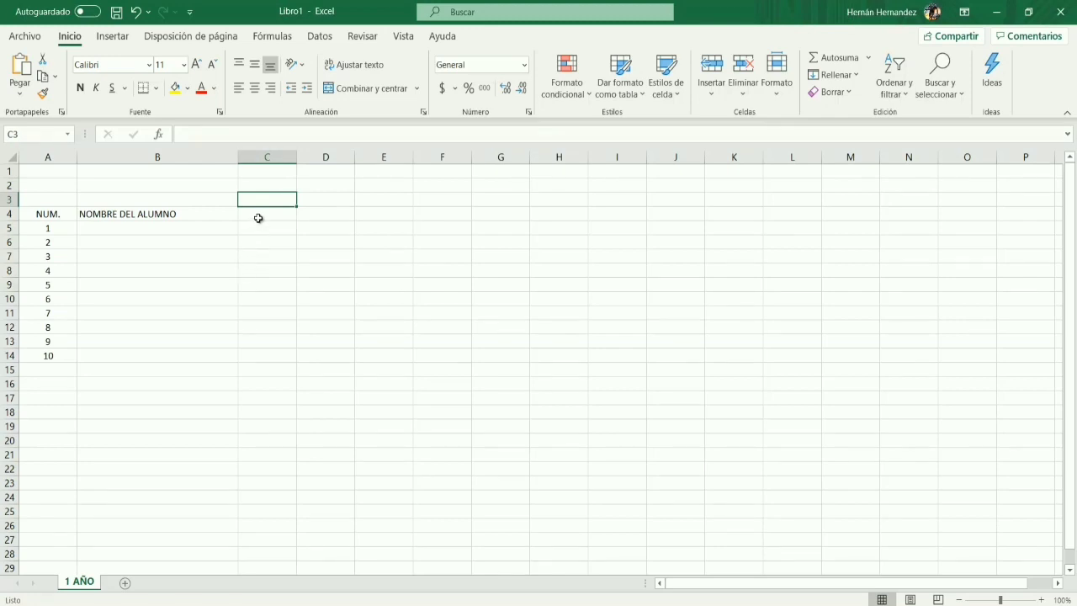
left_click(258, 218)
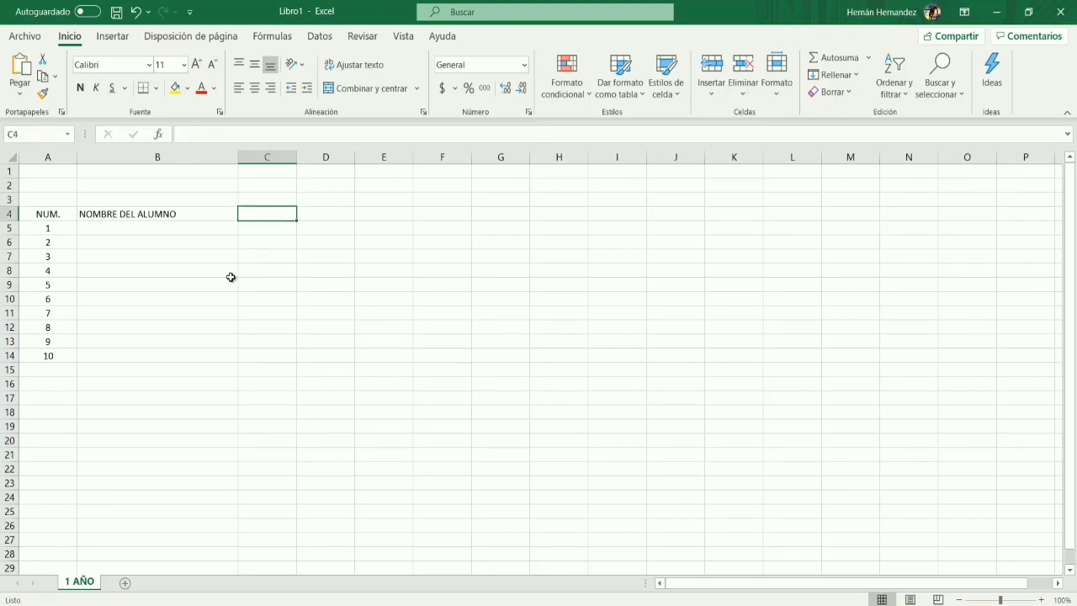
type("ESPAÑOL")
key("Tab")
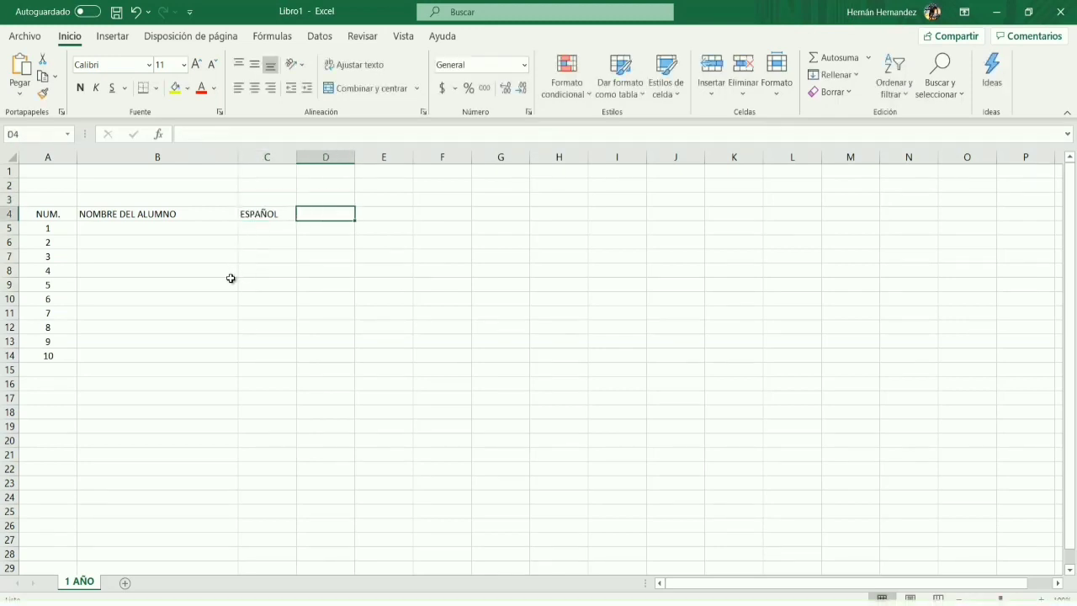
type("MATEMATICAS")
key("Tab")
type("FORMACION")
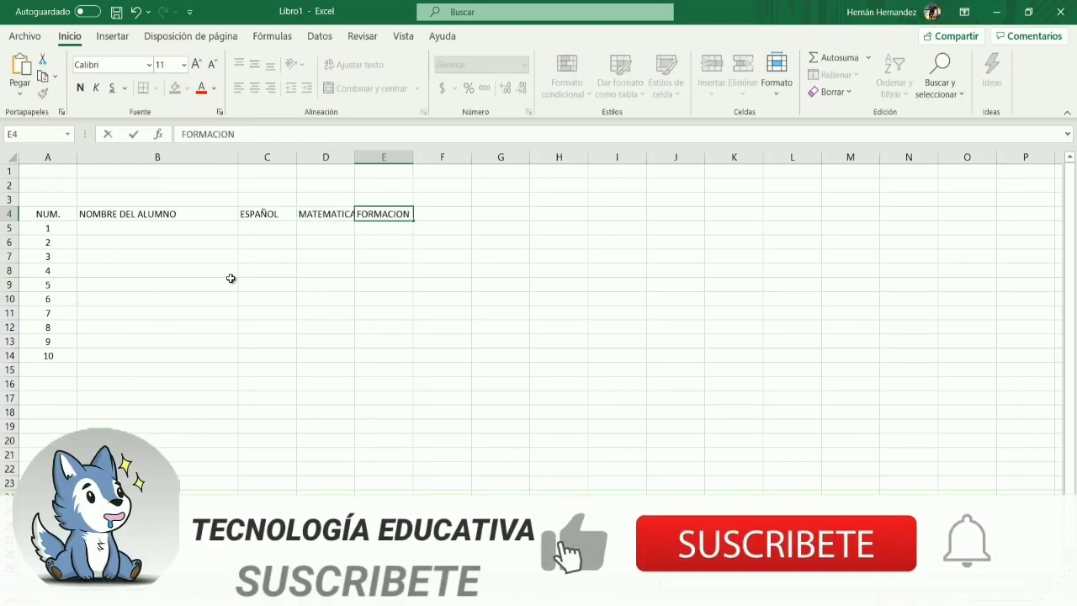
key("Tab")
type("BIOLOGIA")
key("Tab")
type("HIST")
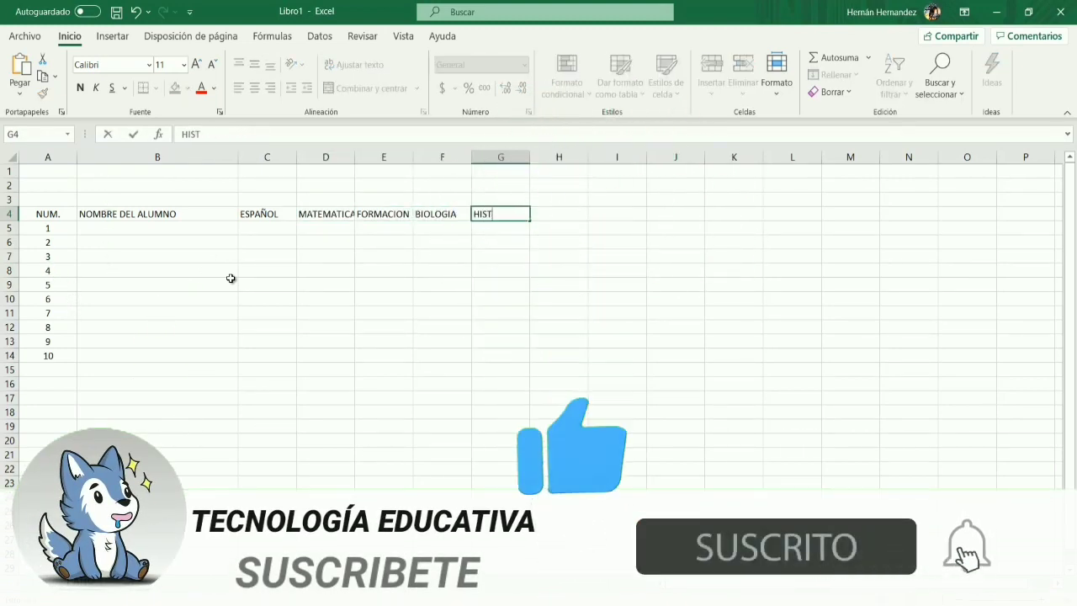
type("ORIA")
key("Tab")
- Continue with GEOGRAFIA, INGLES, ARTES, EDUC.FISICA and COMPUTACION in H4:L4
type("GEOGRAFIA")
key("Tab")
type("INGLES")
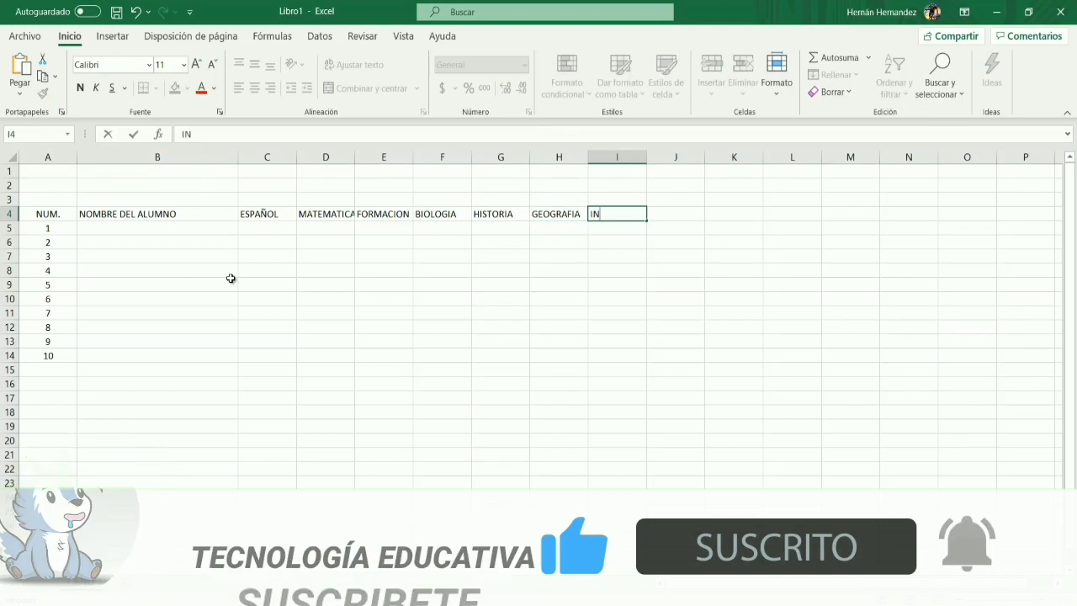
key("Tab")
type("ARTES")
key("Tab")
type("EDUC.FIS")
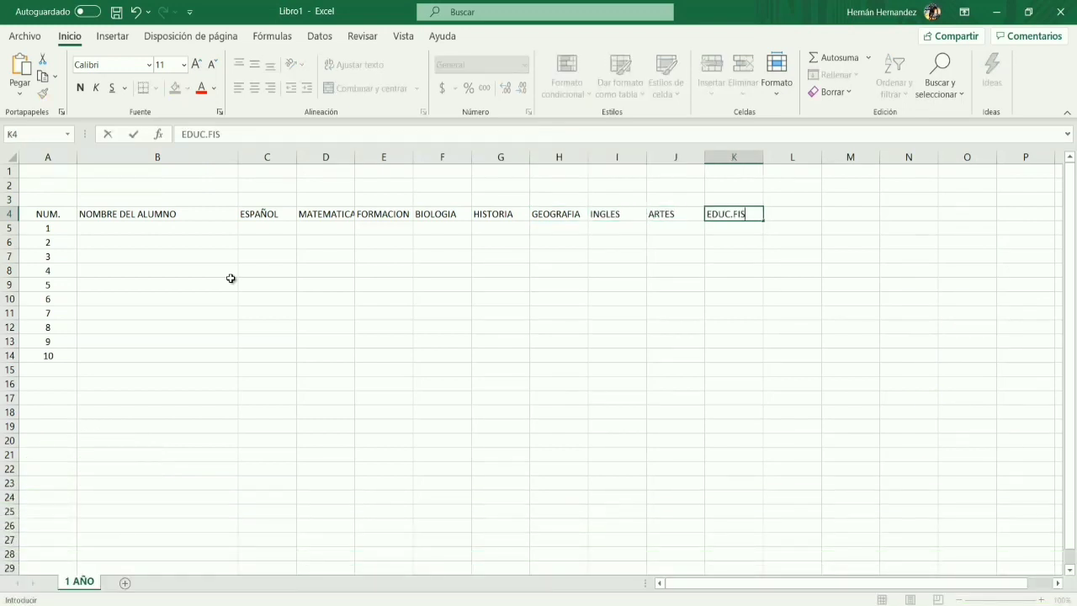
type("ICA")
key("Tab")
type("COMPUTACION")
key("Return")
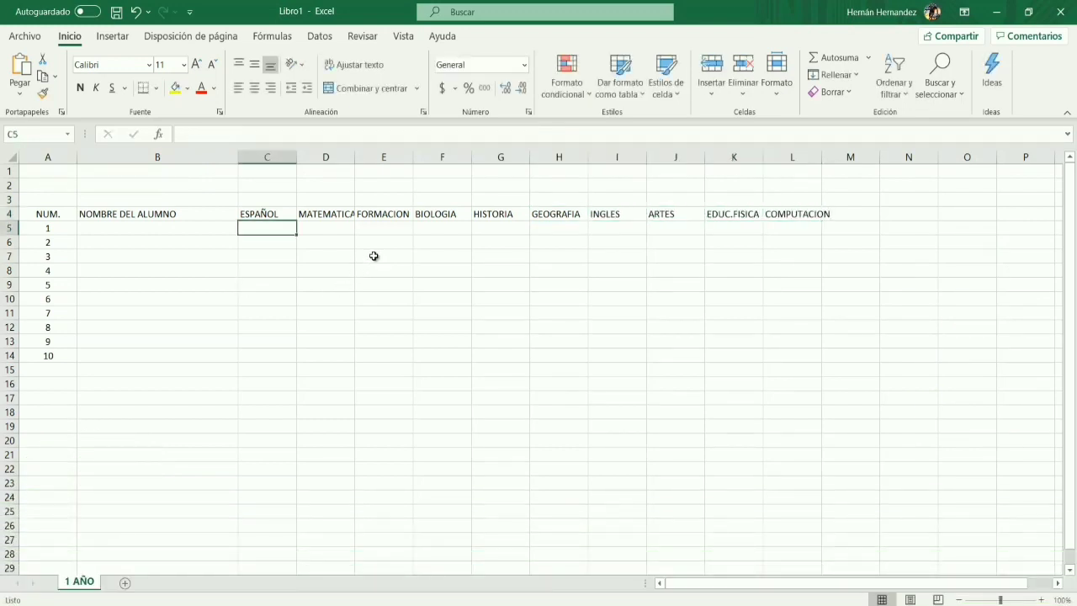
- Auto-fit columns C through L to their headings, ESPAÑOL through COMPUTACION
double_click(297, 157)
double_click(343, 157)
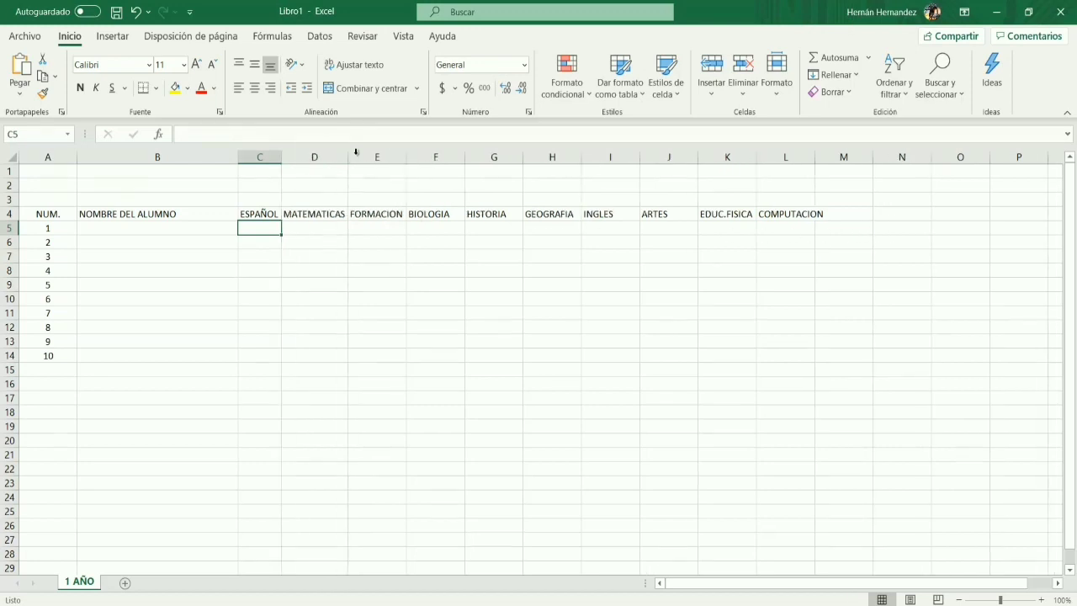
double_click(461, 158)
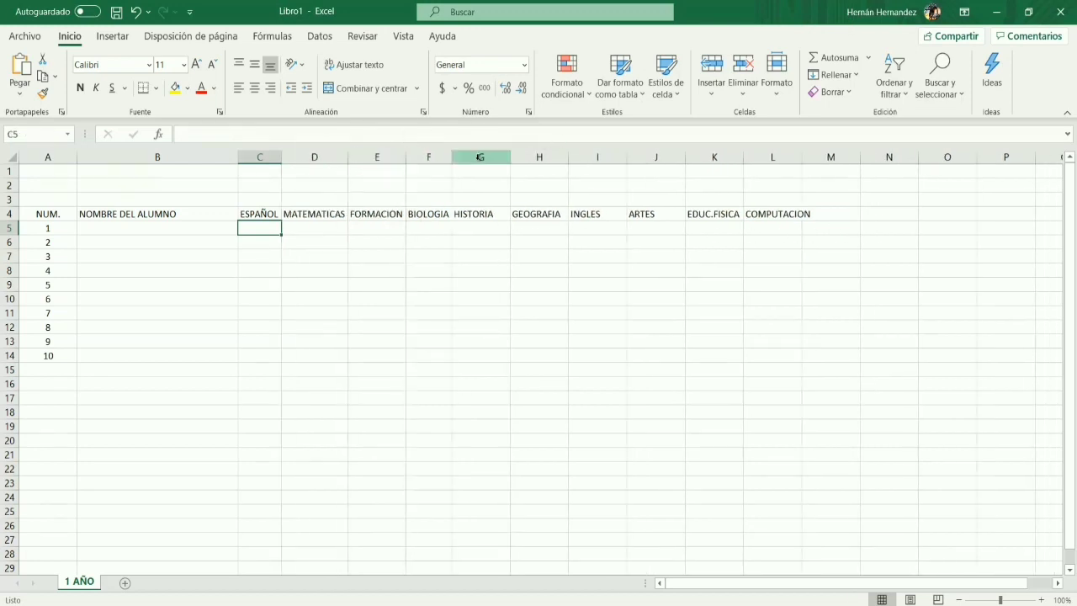
double_click(509, 158)
left_click(554, 167)
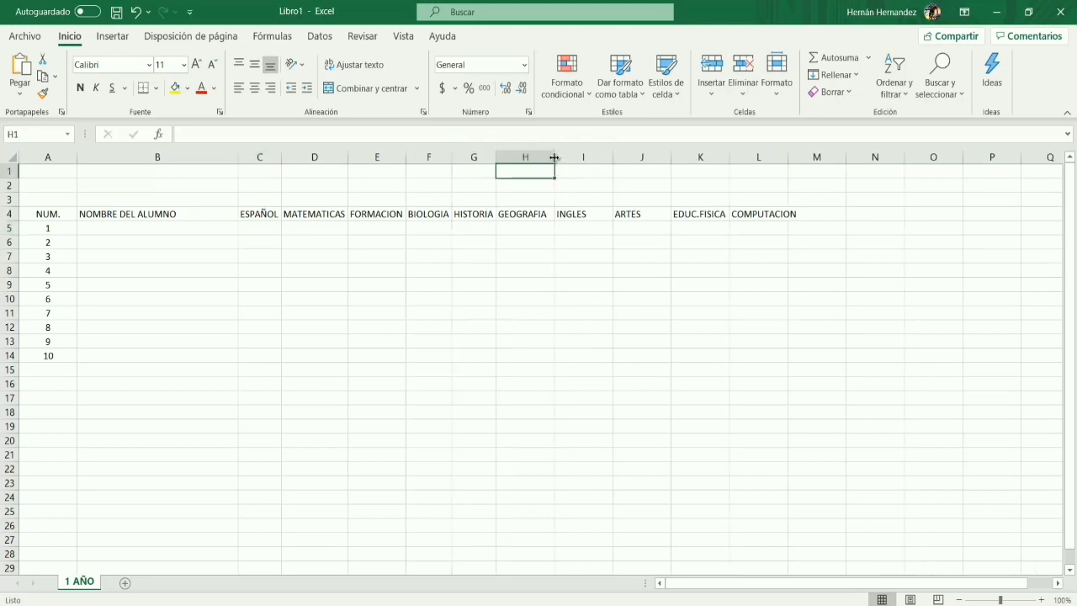
double_click(553, 158)
double_click(606, 157)
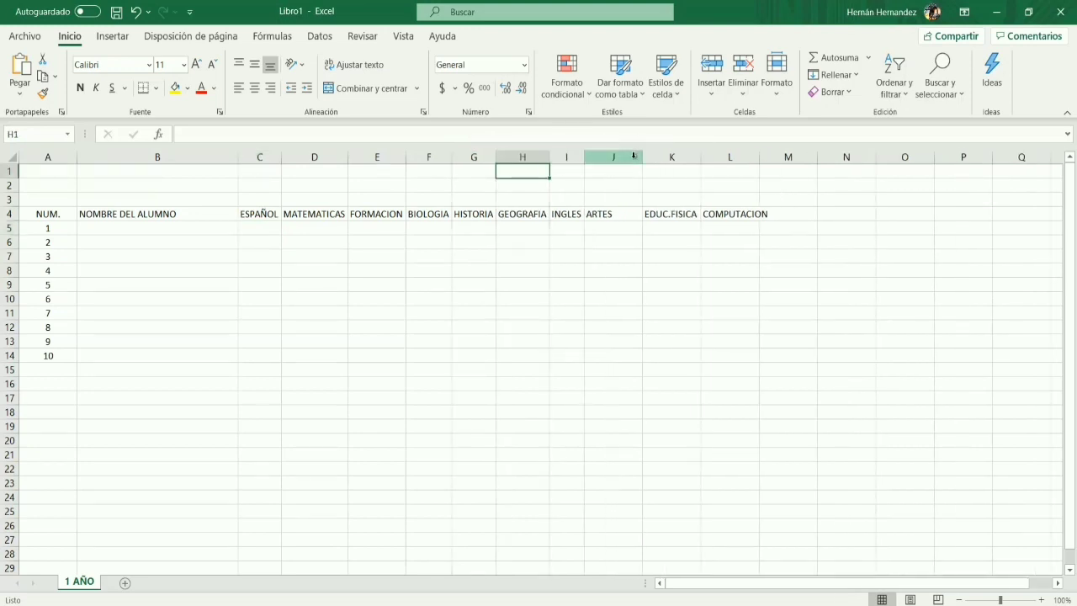
double_click(643, 157)
double_click(678, 157)
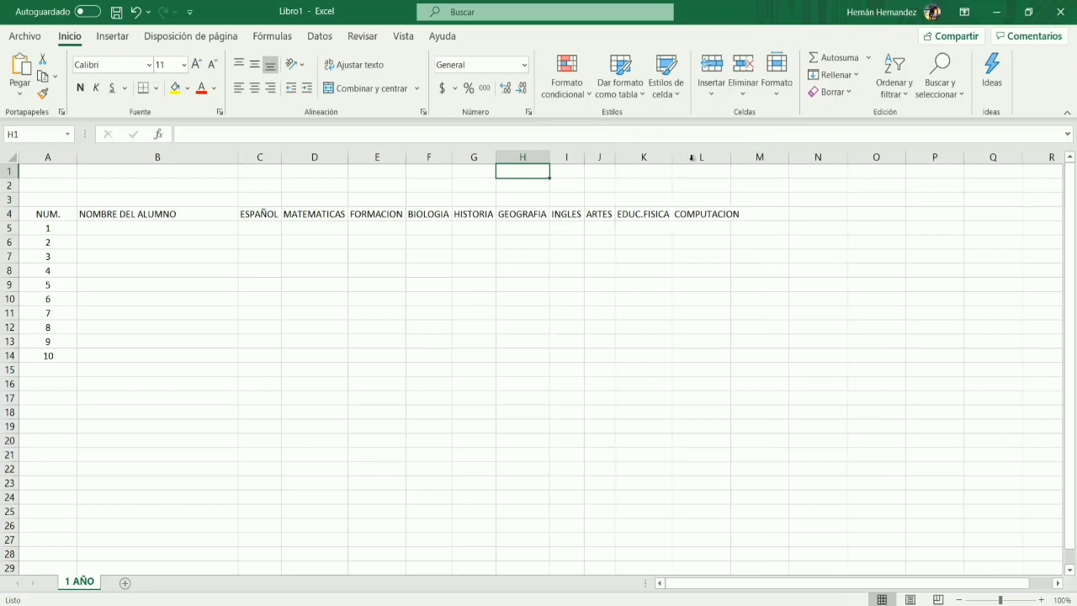
left_click_drag(729, 162, 733, 162)
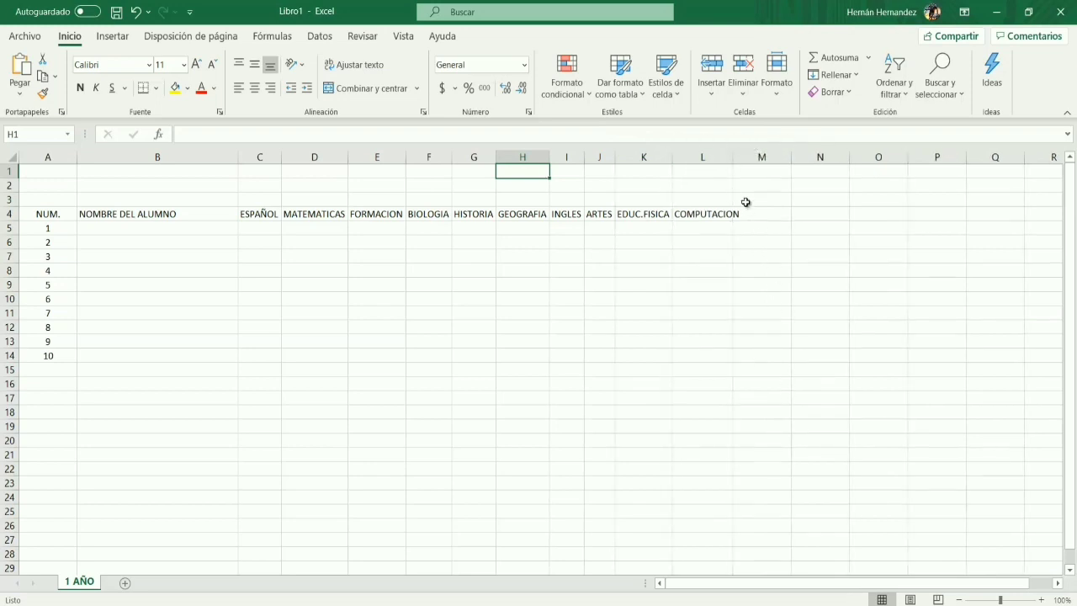
double_click(733, 158)
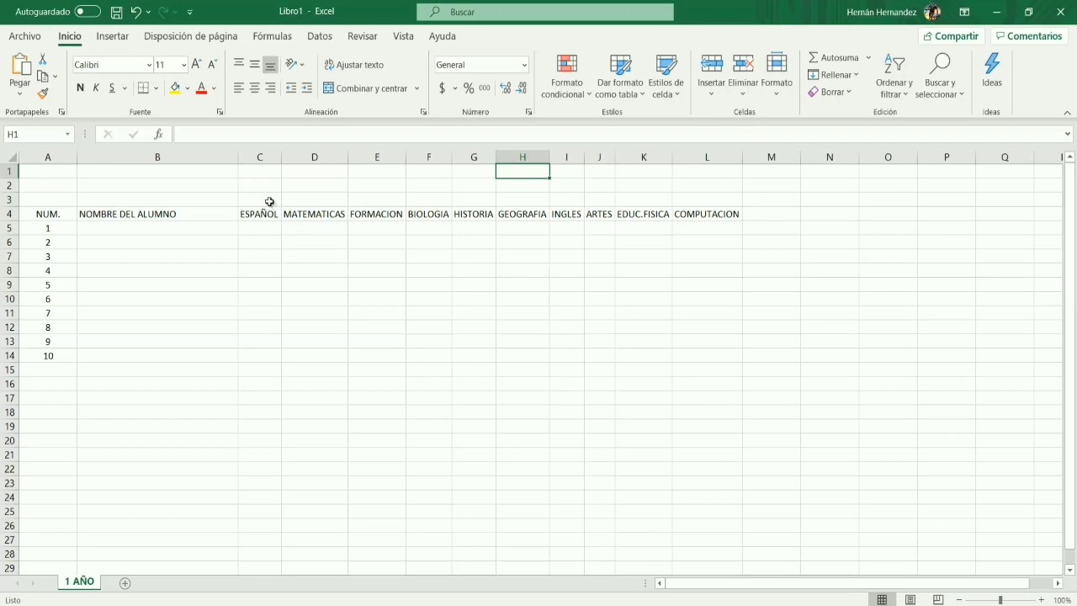
left_click_drag(269, 202, 714, 203)
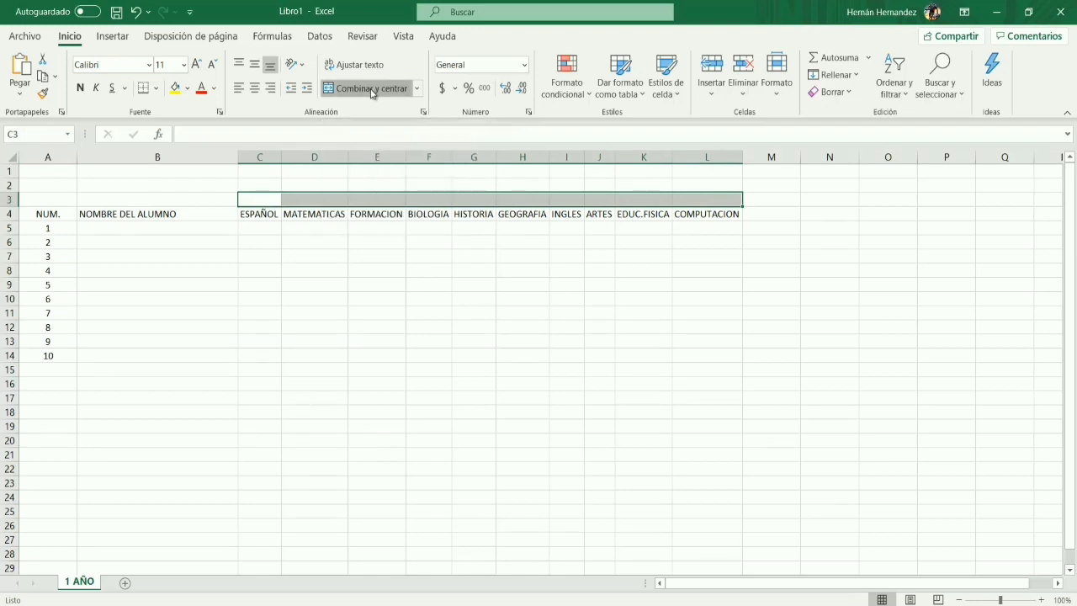
- Merge and centre C3:L3 and enter the title MATERIA
left_click(371, 89)
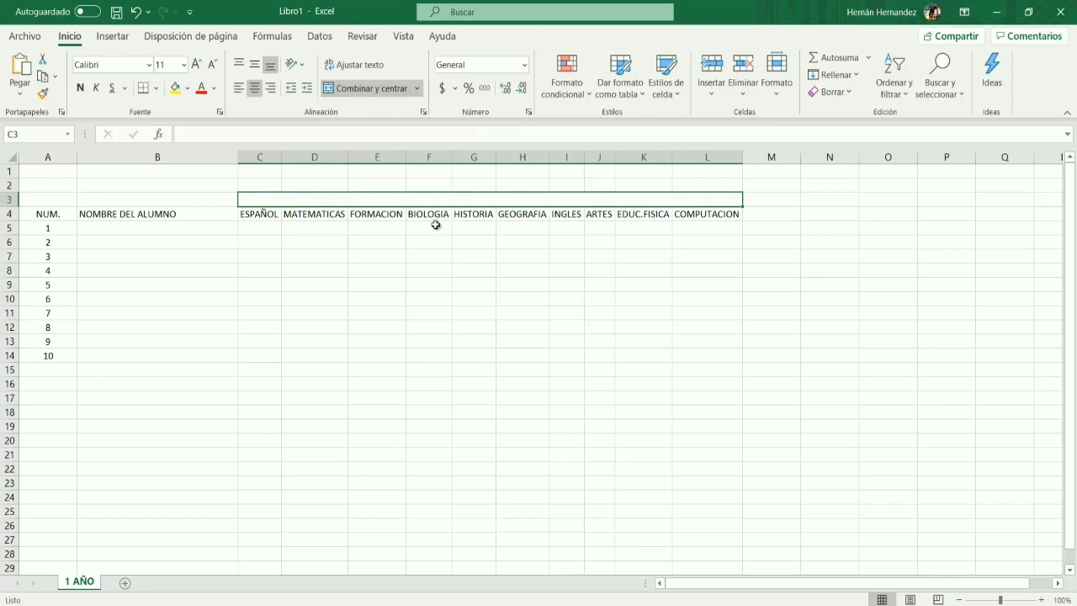
type("MATER")
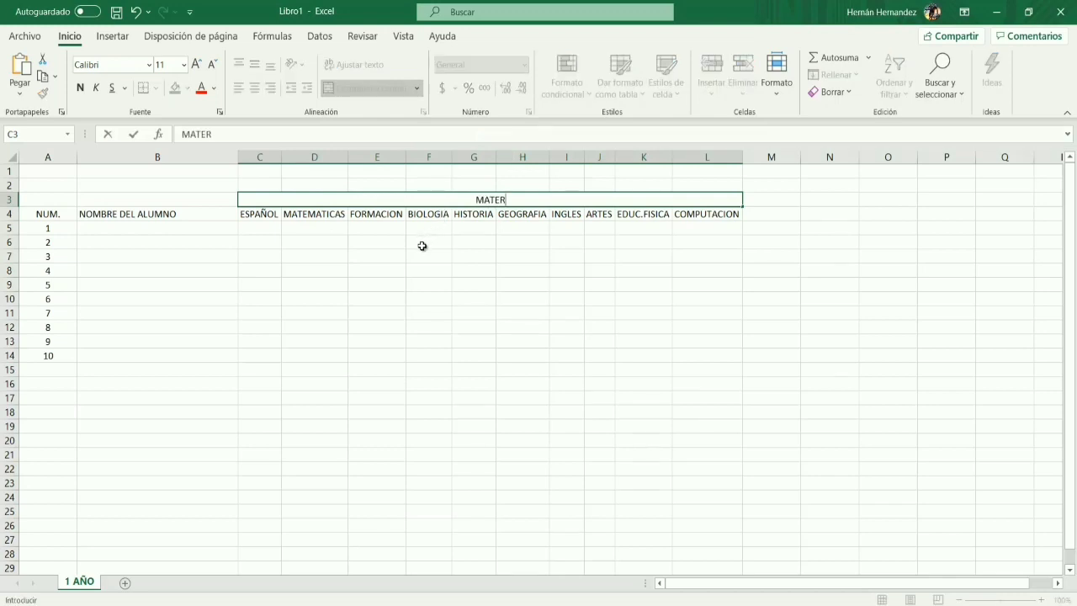
type("IA")
left_click(416, 260)
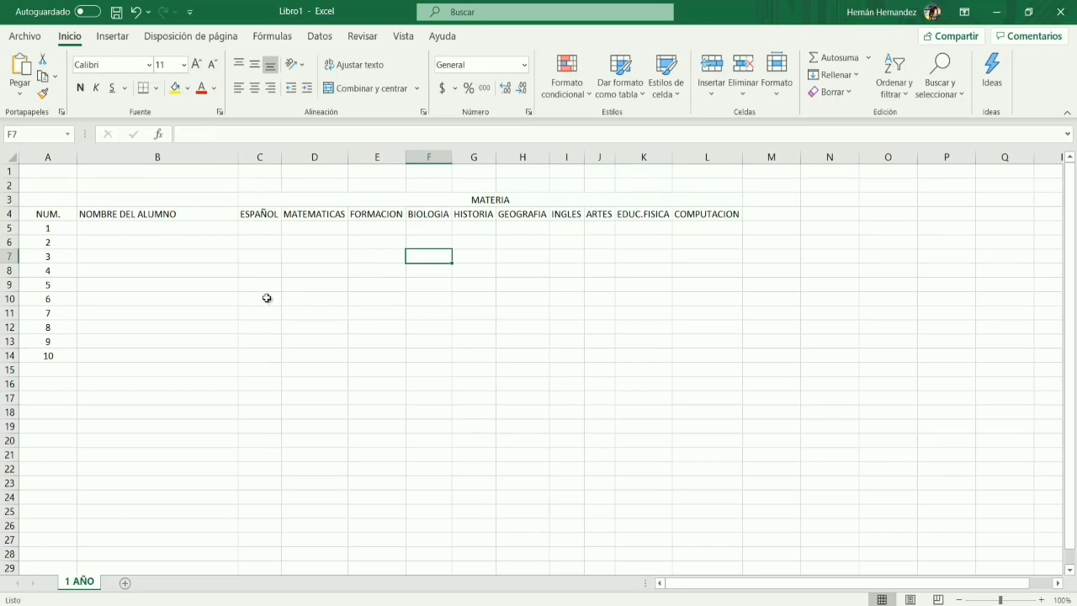
mouse_move(46, 214)
left_mouse_down()
mouse_move(578, 362)
mouse_move(707, 356)
left_mouse_up()
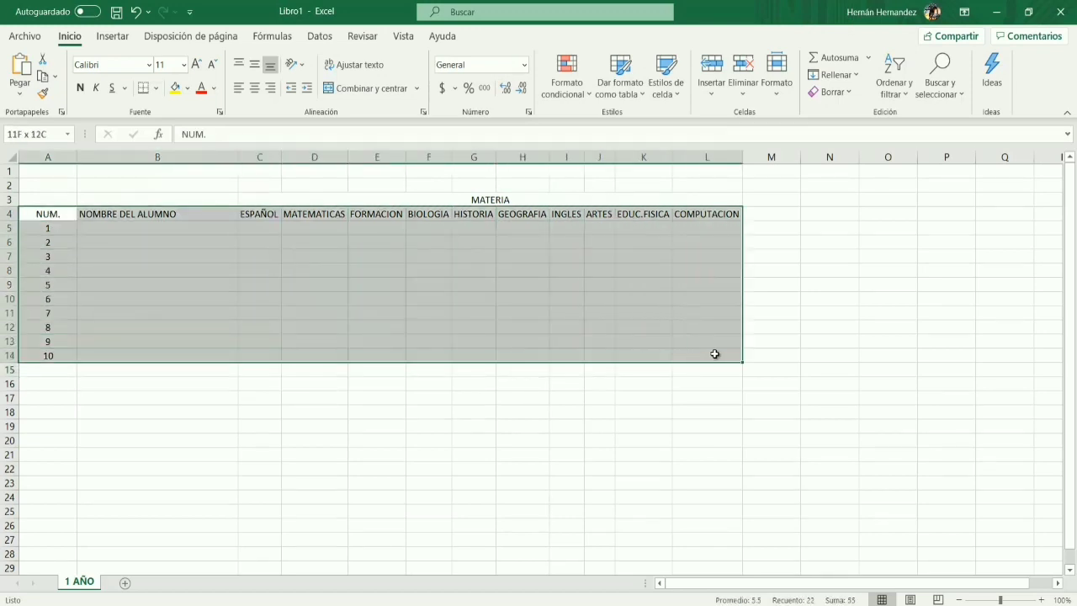
- Apply All Borders to the grade table A4:L14
left_click(155, 88)
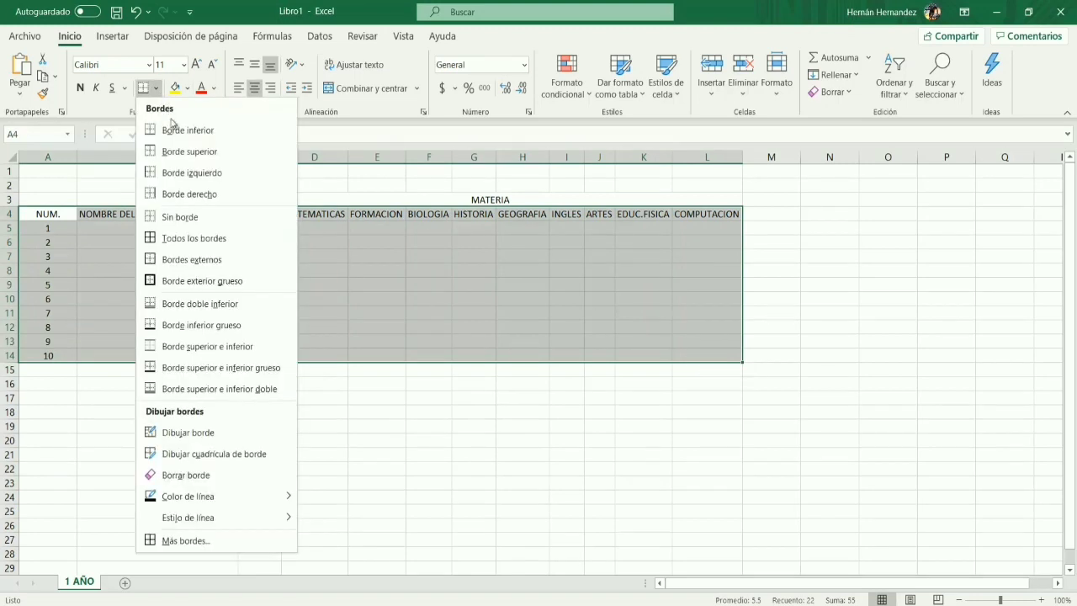
left_click(200, 239)
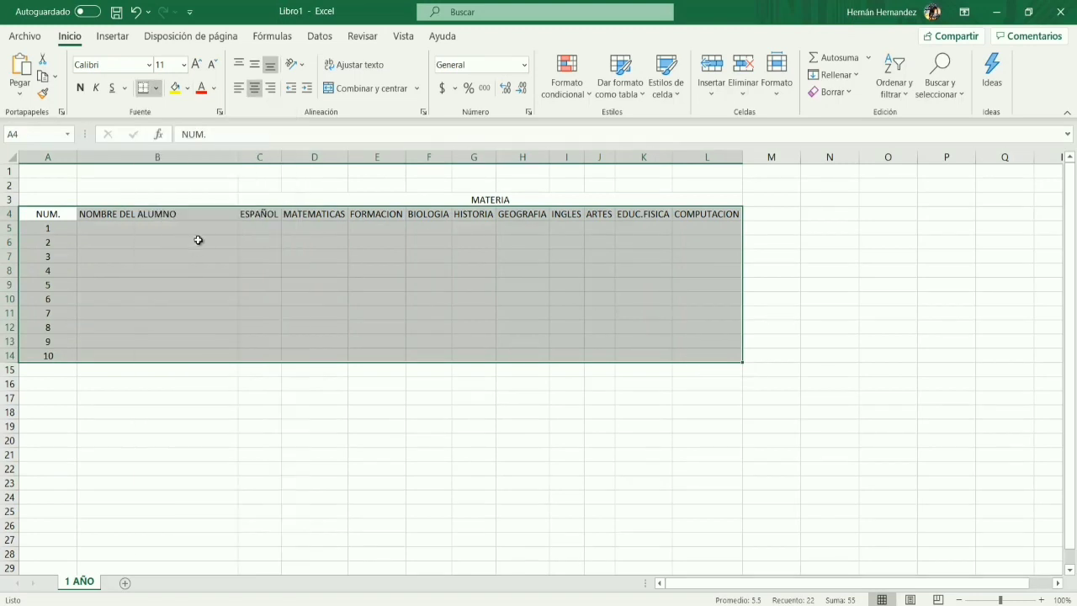
left_click(341, 416)
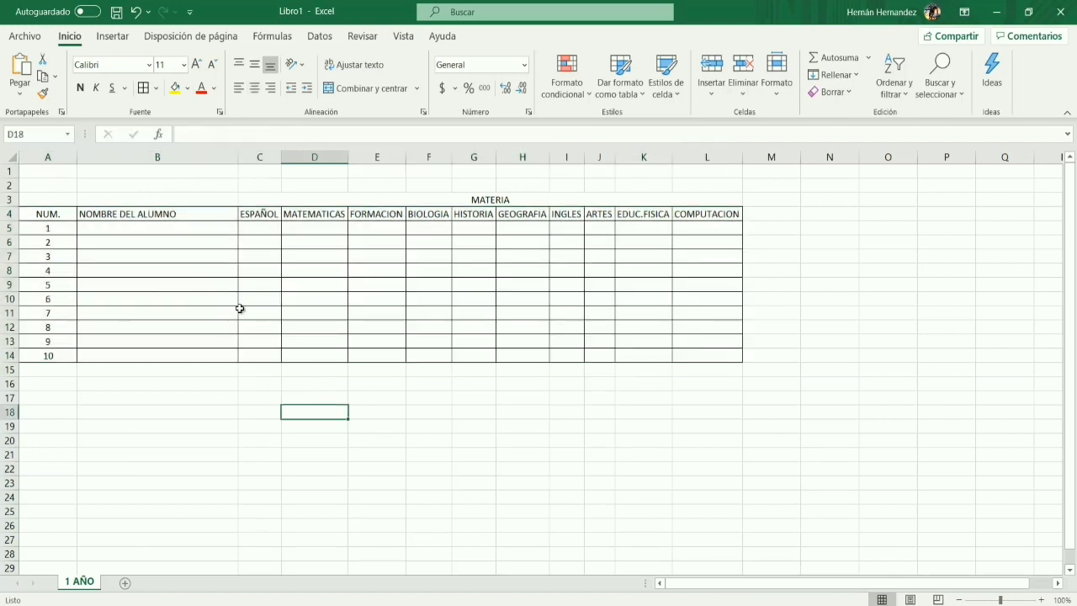
- Centre the NOMBRE DEL ALUMNO heading in B4
left_click(142, 215)
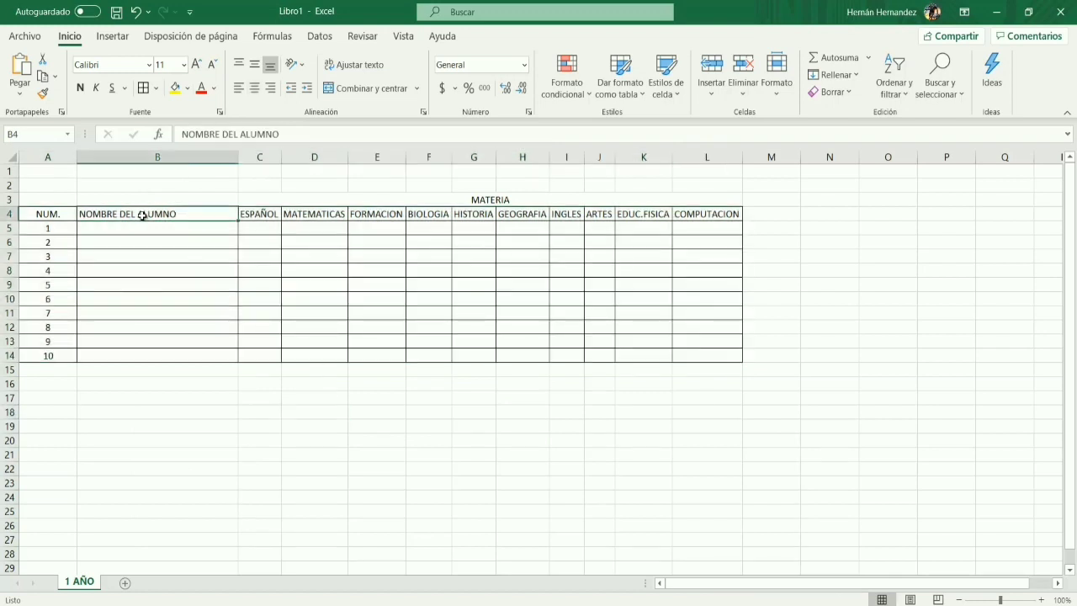
left_click(254, 87)
left_click(328, 357)
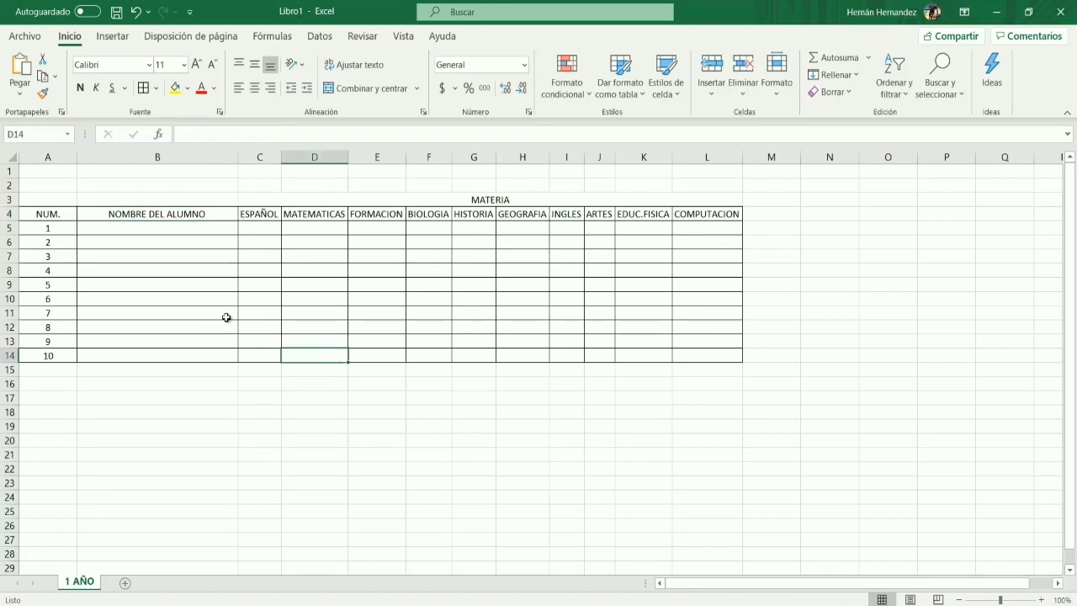
- Enter two student names in B5:B6 and centre column B
left_click(145, 231)
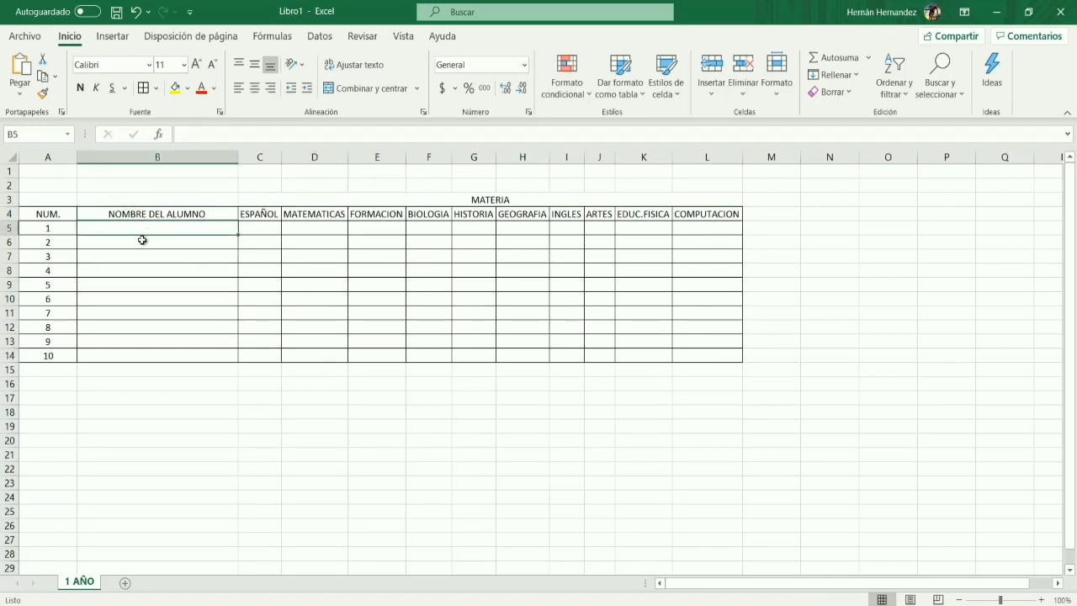
type("HER")
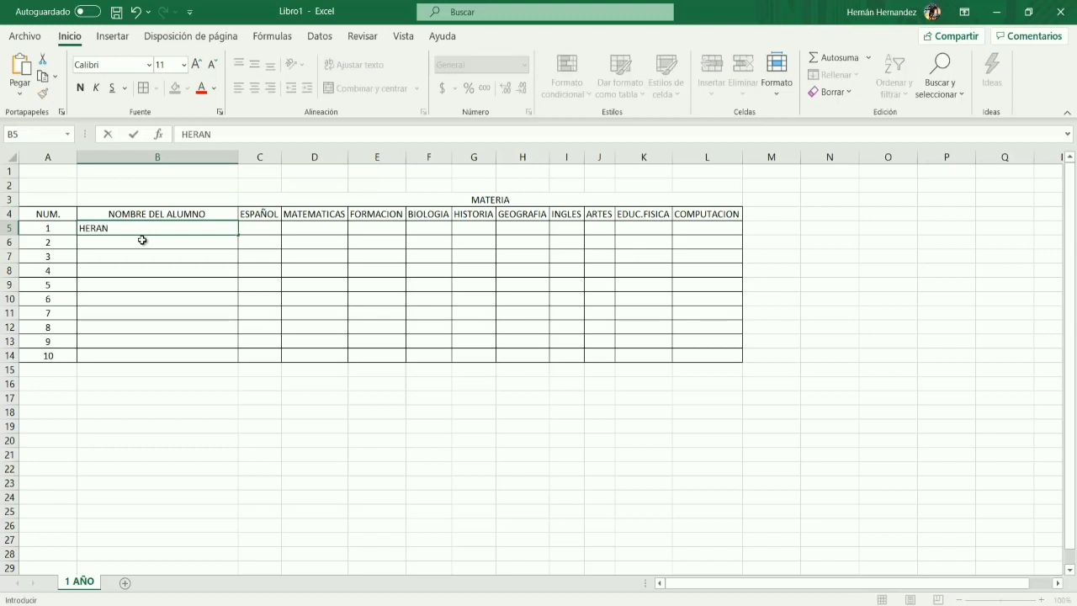
type("AN")
key("Return")
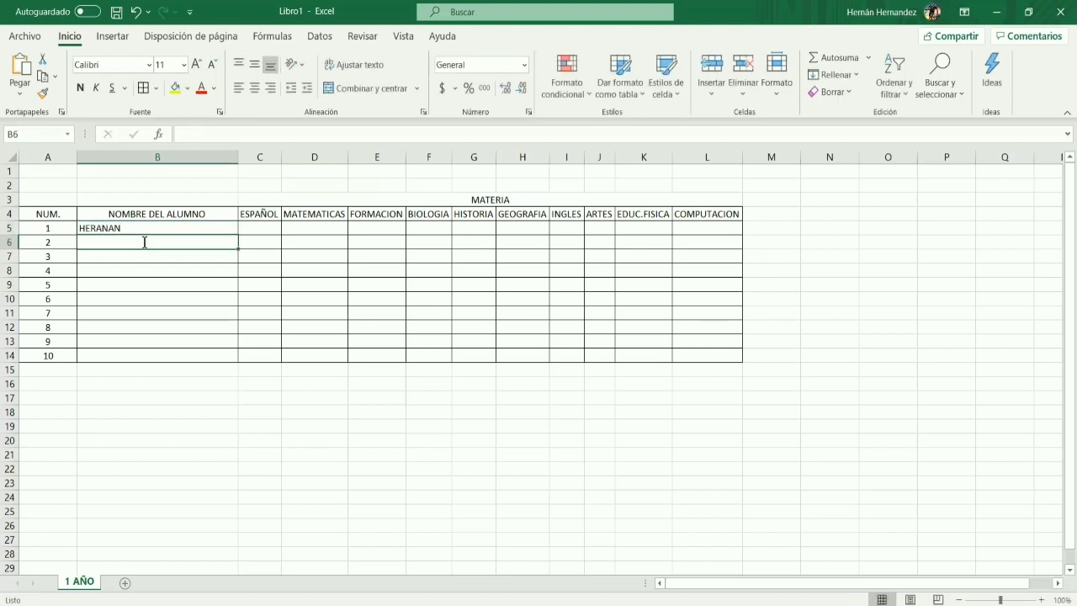
type("AZUCENA")
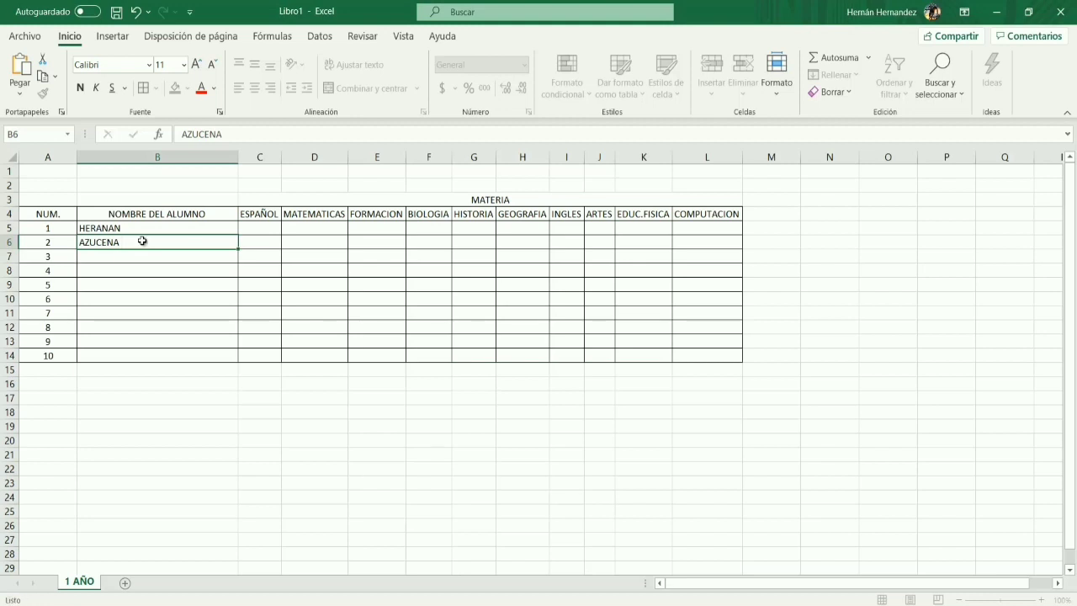
key("Return")
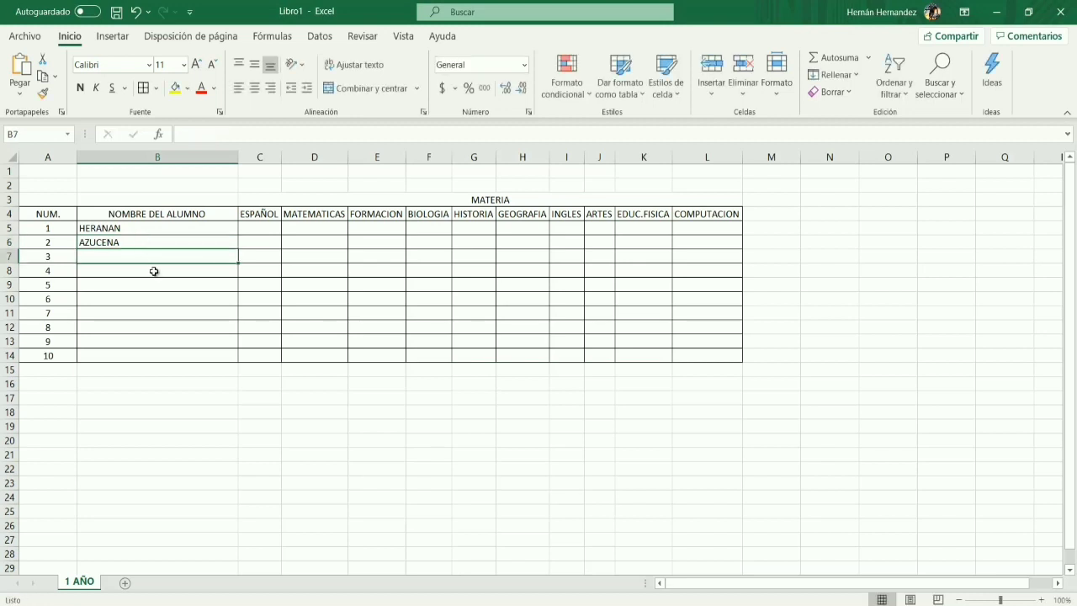
left_click(163, 156)
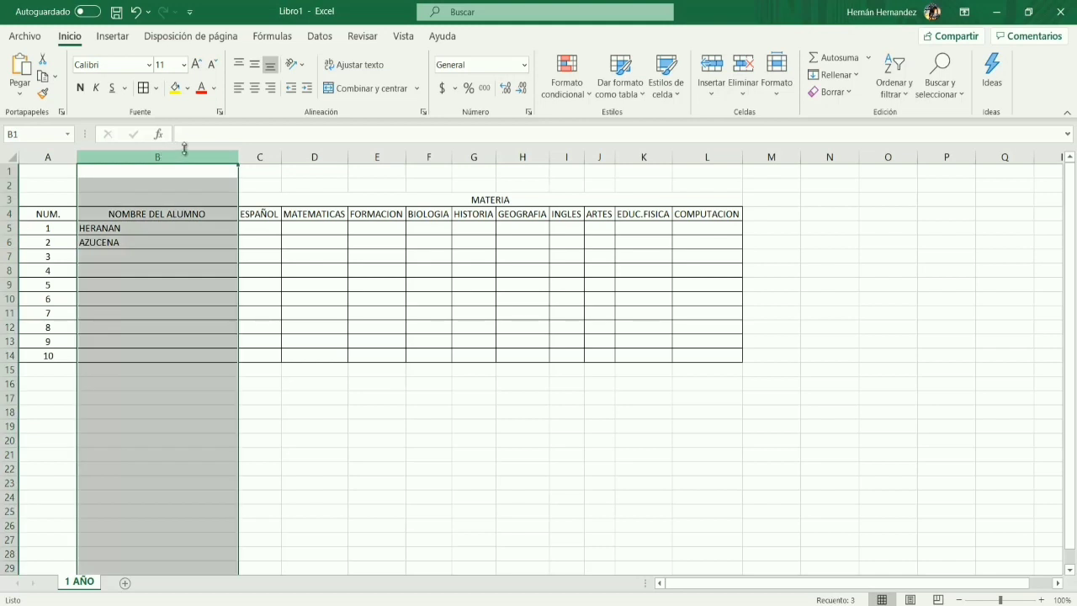
left_click(257, 89)
left_click(323, 300)
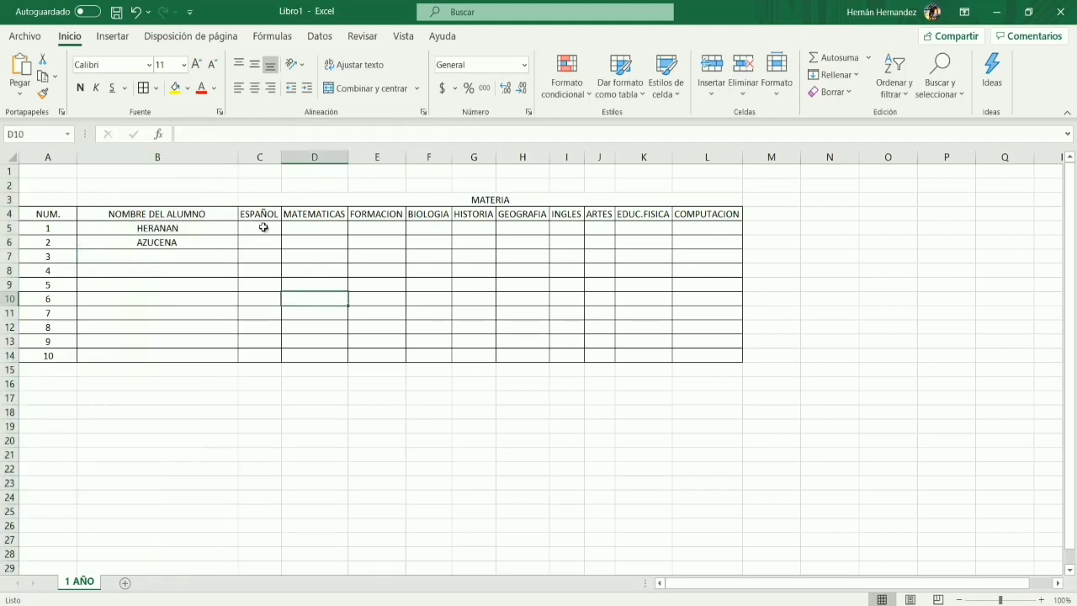
- Enter grades 6, 7 and 8 for the first student in C5:E5
left_click(264, 227)
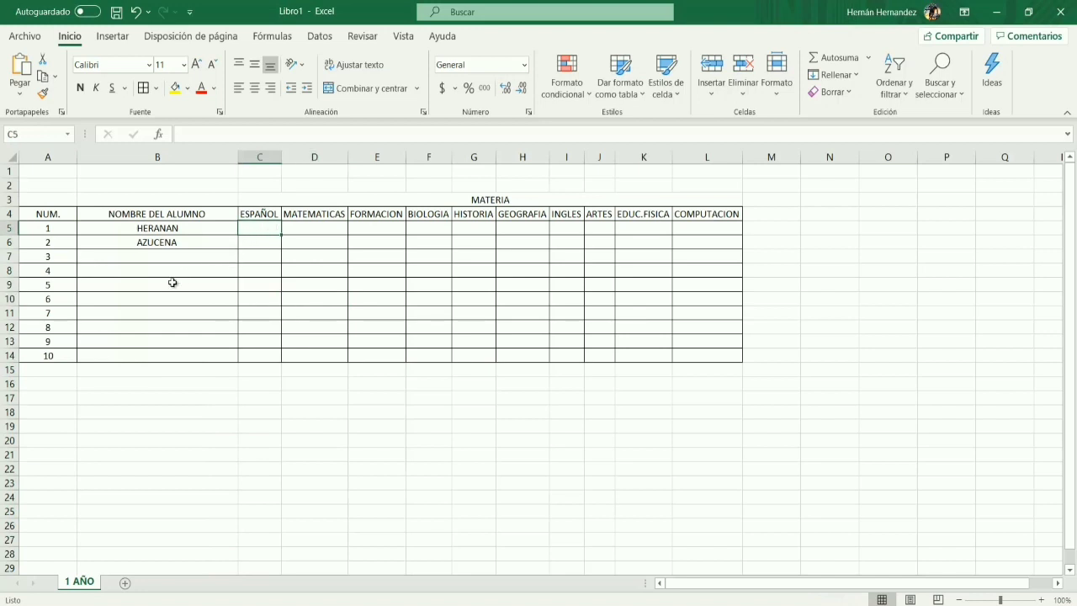
type("6")
left_click(288, 260)
left_click(310, 231)
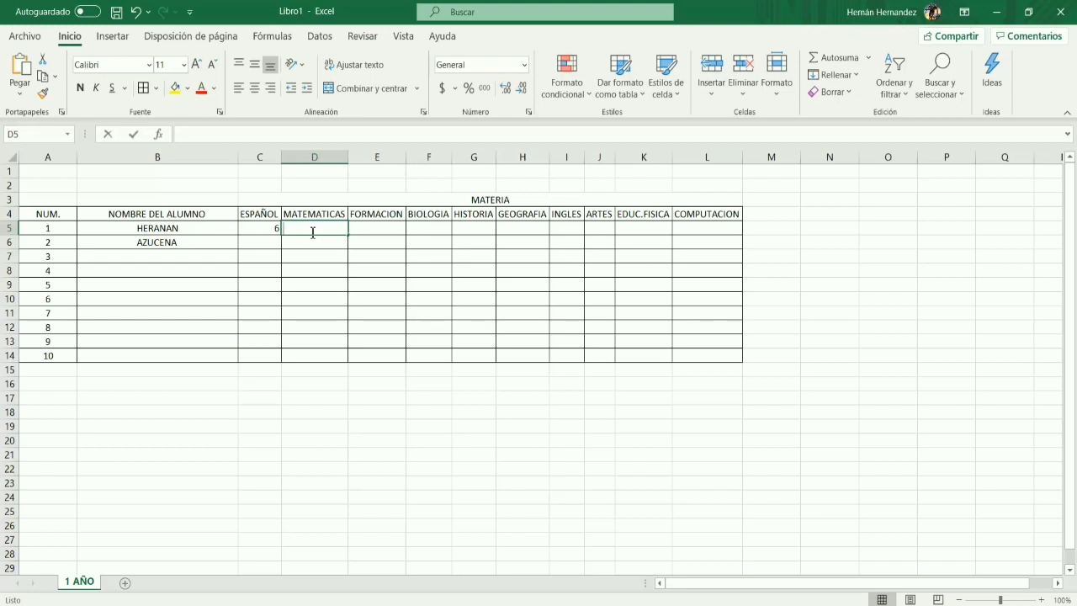
type("7")
left_click(375, 250)
left_click(373, 223)
type("8")
left_click(412, 287)
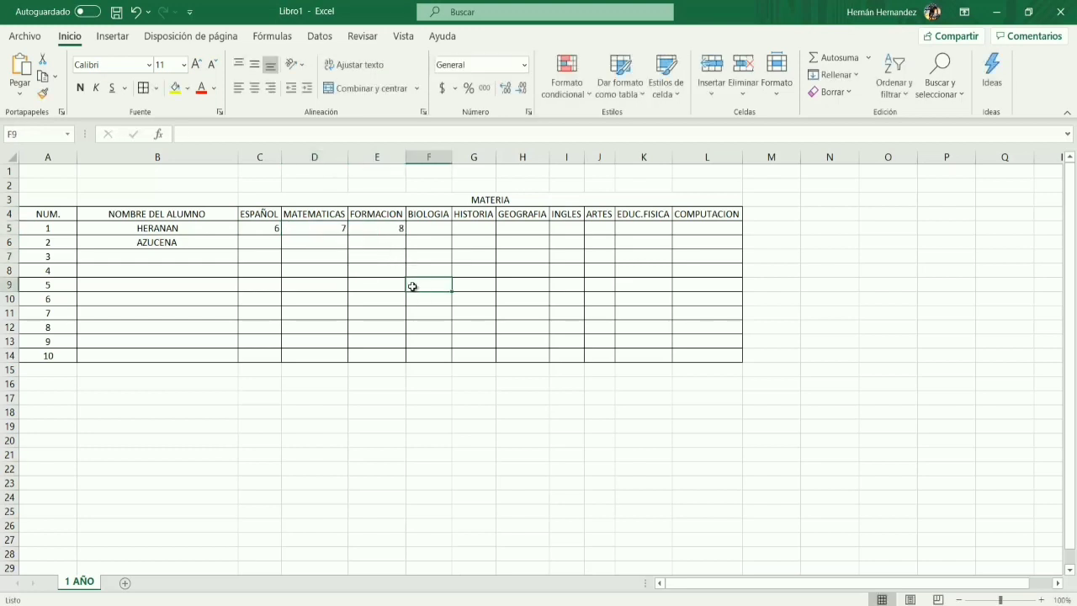
left_click(276, 234)
- Centre the grade area C5:L14 and delete the sample grades
left_click_drag(266, 228, 687, 354)
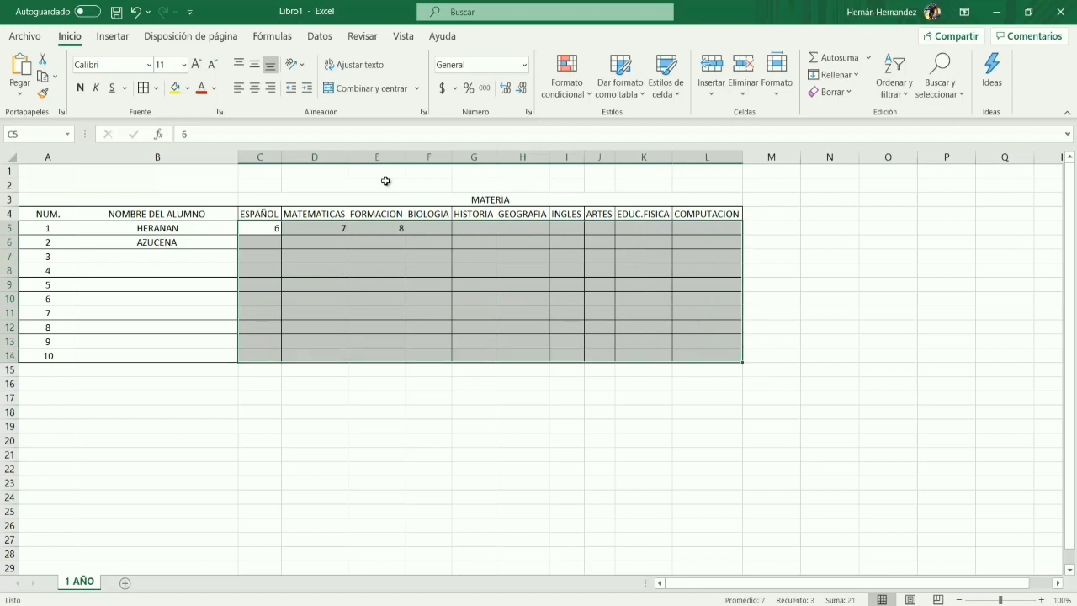
left_click(255, 87)
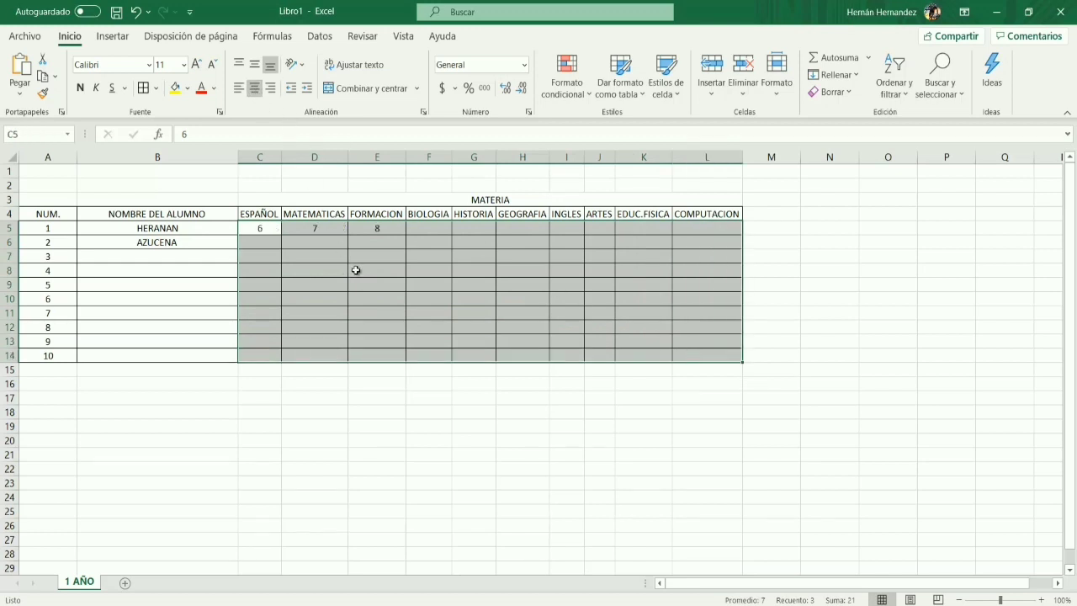
key("Delete")
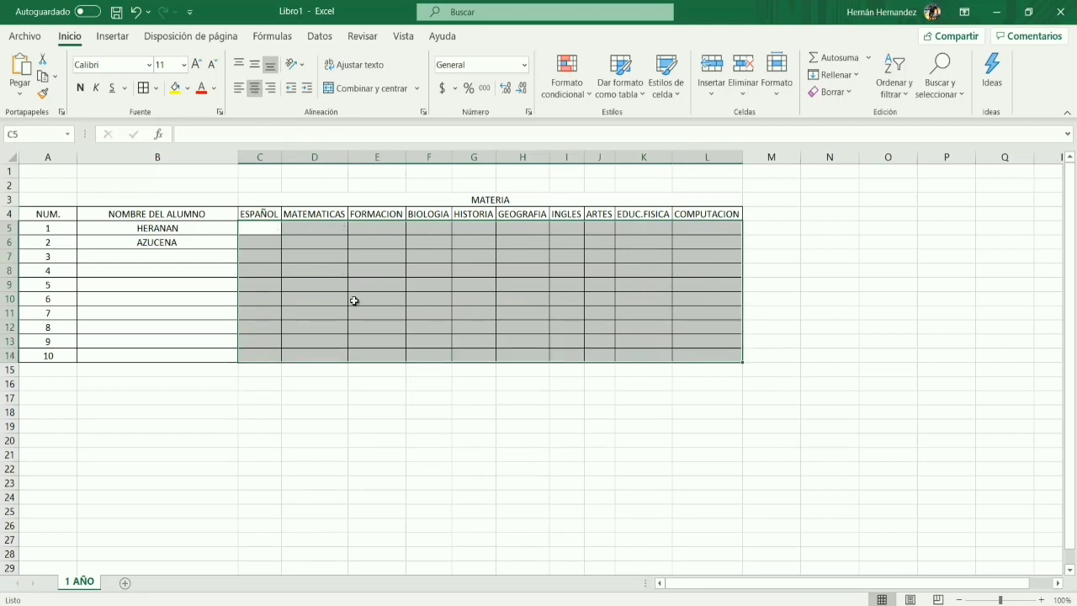
left_click(360, 325)
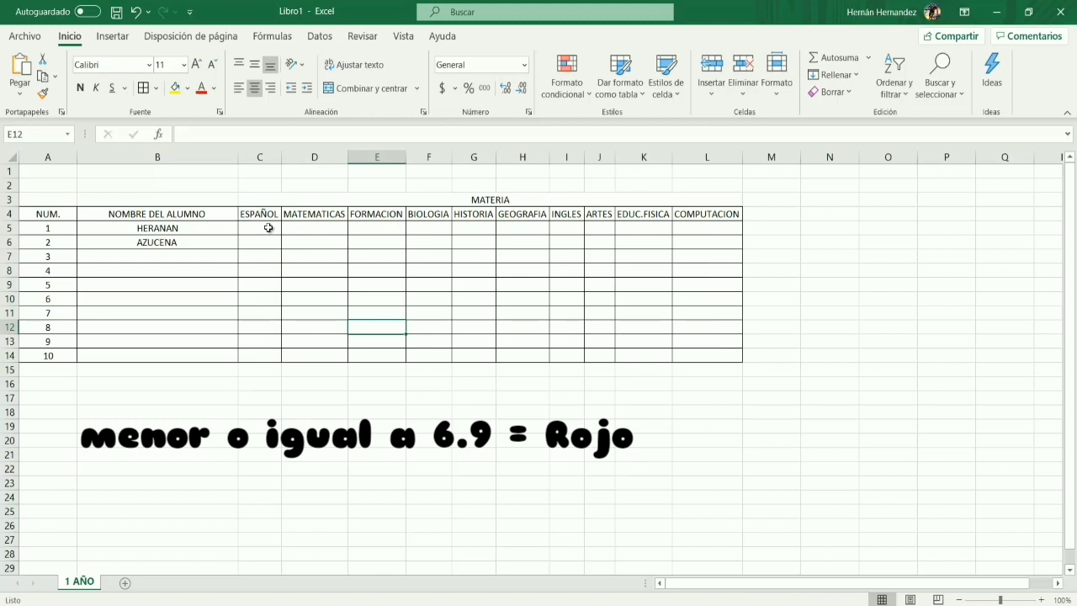
- Check the first student's grade cells from ESPAÑOL to INGLES are empty
left_click(268, 228)
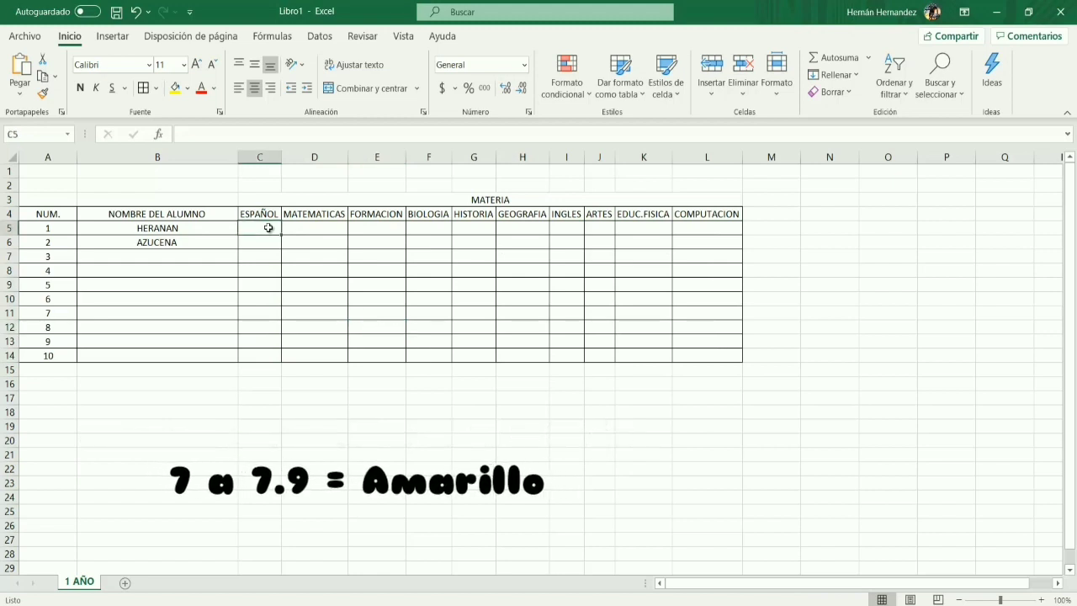
left_click(299, 228)
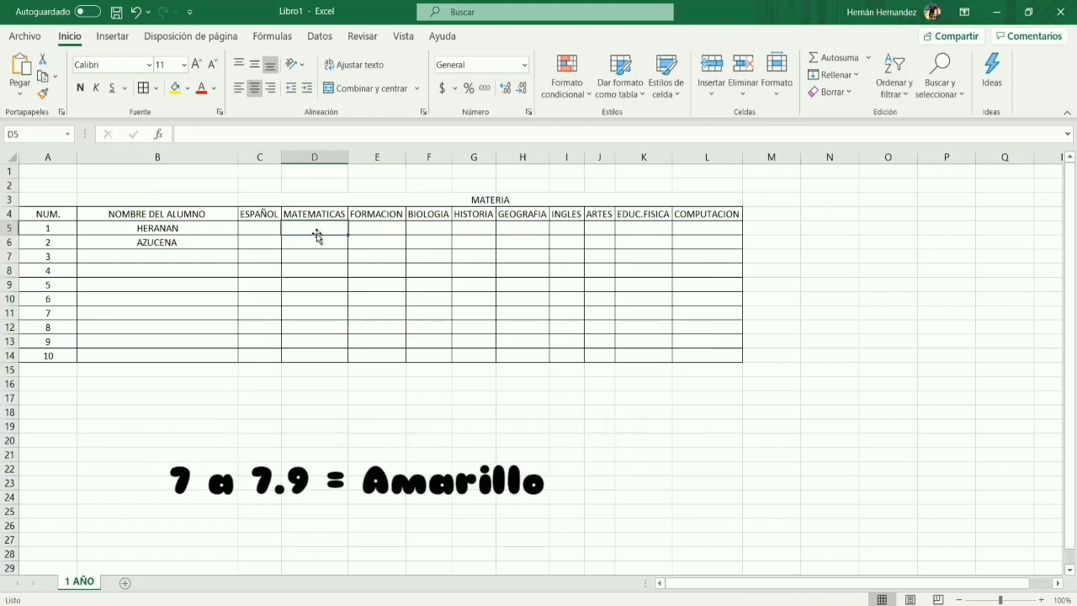
left_click(373, 230)
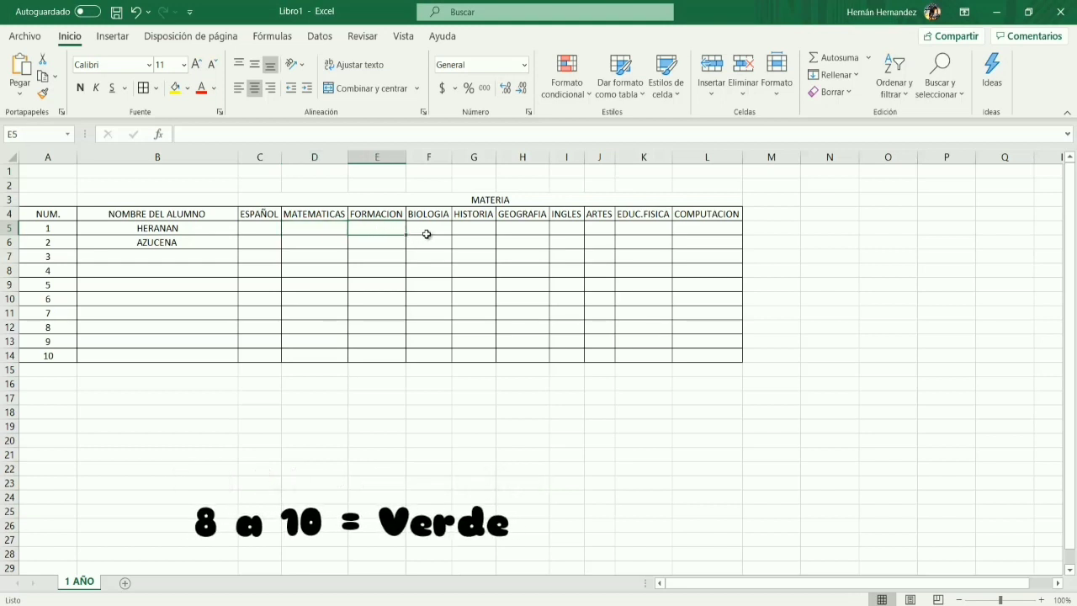
left_click(429, 234)
left_click(476, 233)
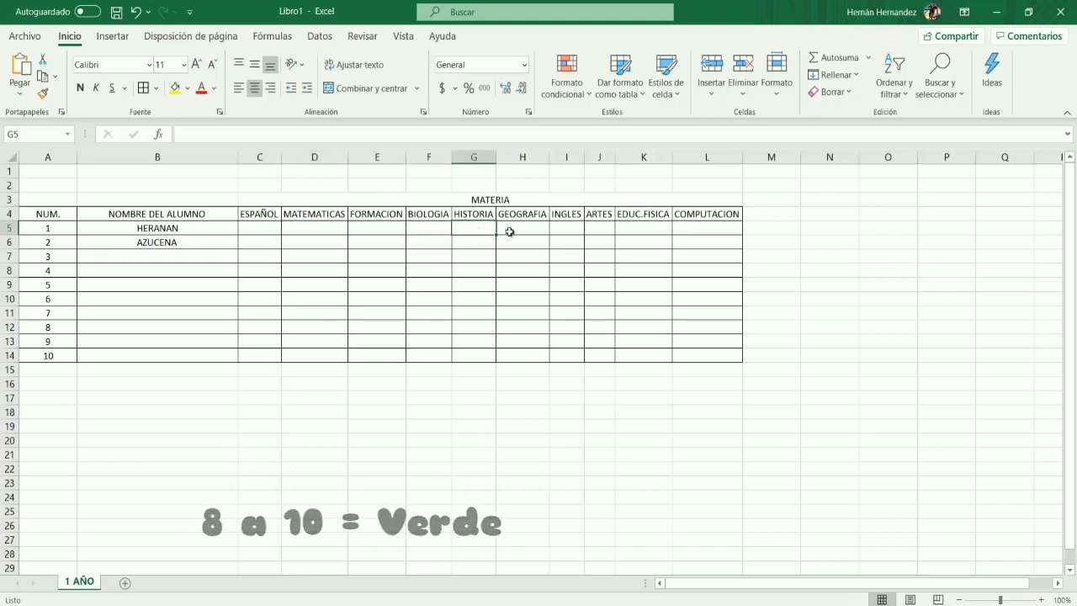
left_click(519, 231)
left_click(556, 231)
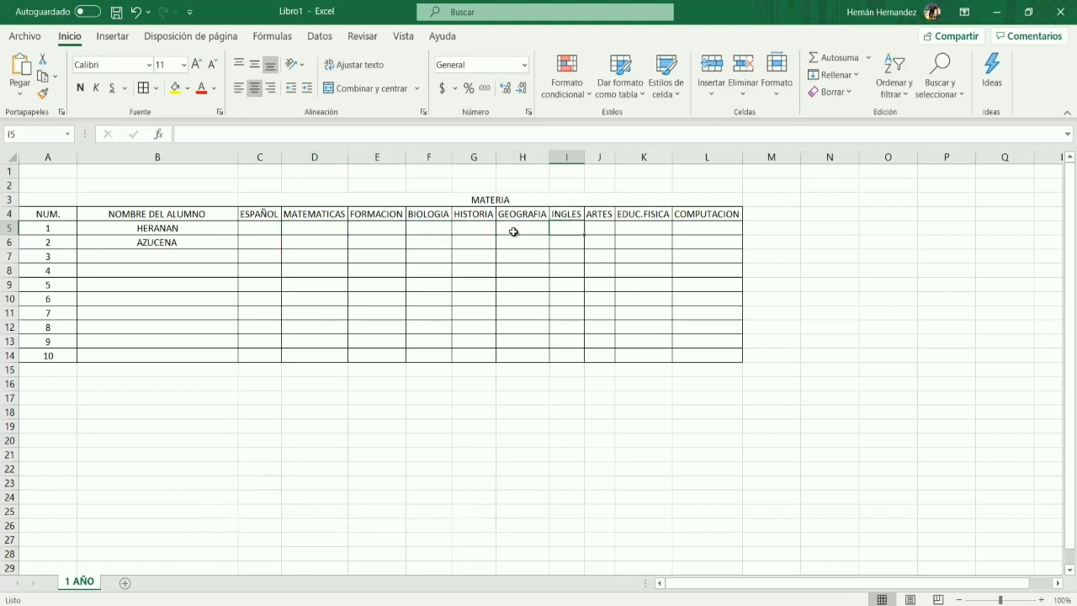
- Add a conditional rule on C5 filling values less than or equal to 6.99 red
left_click(267, 230)
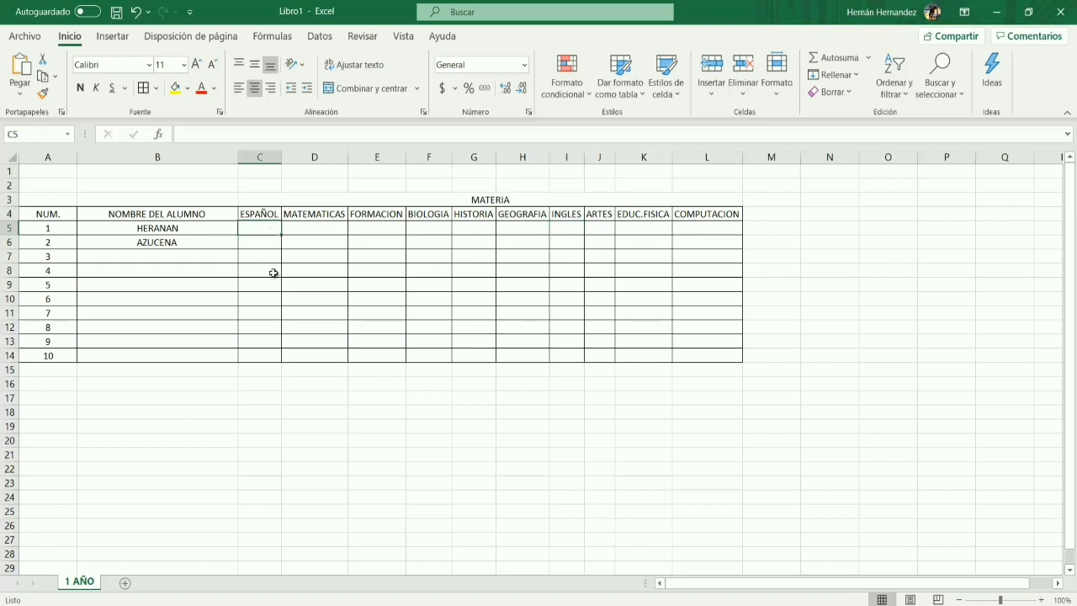
left_click(590, 98)
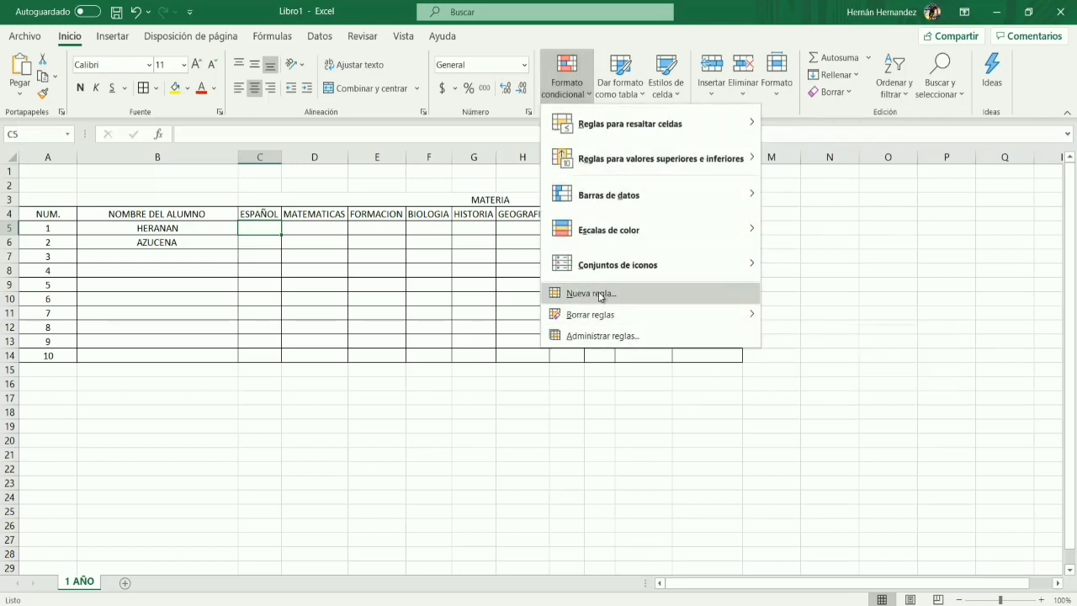
left_click(601, 295)
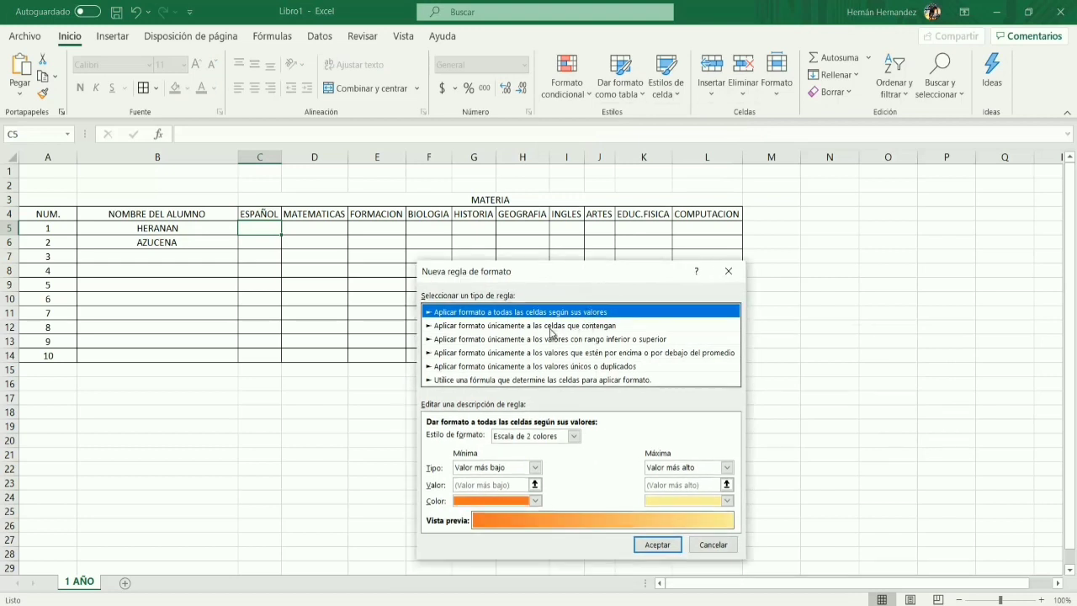
left_click(496, 325)
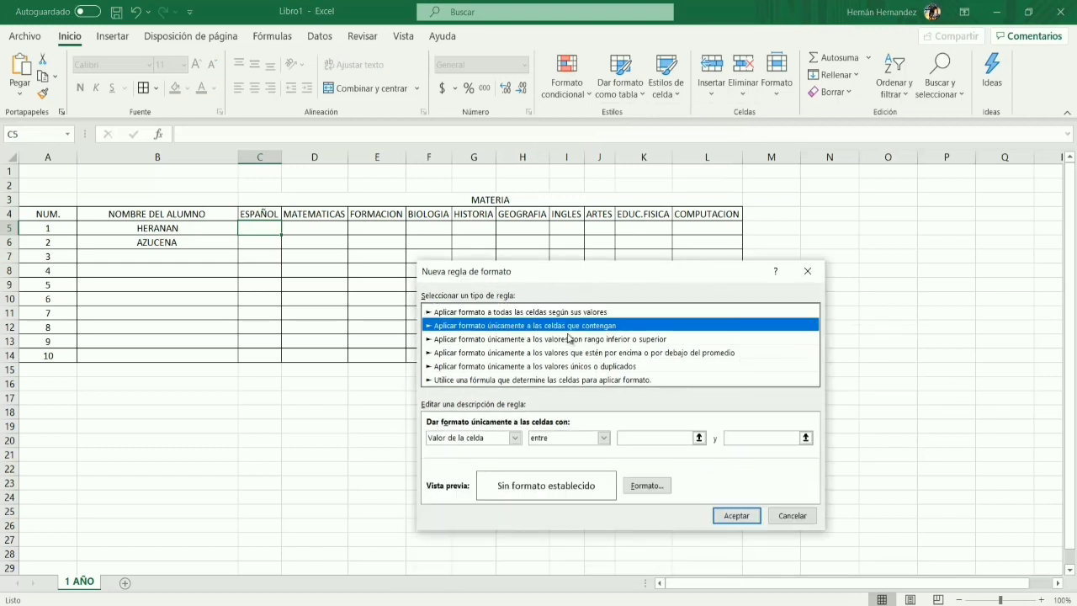
left_click(604, 438)
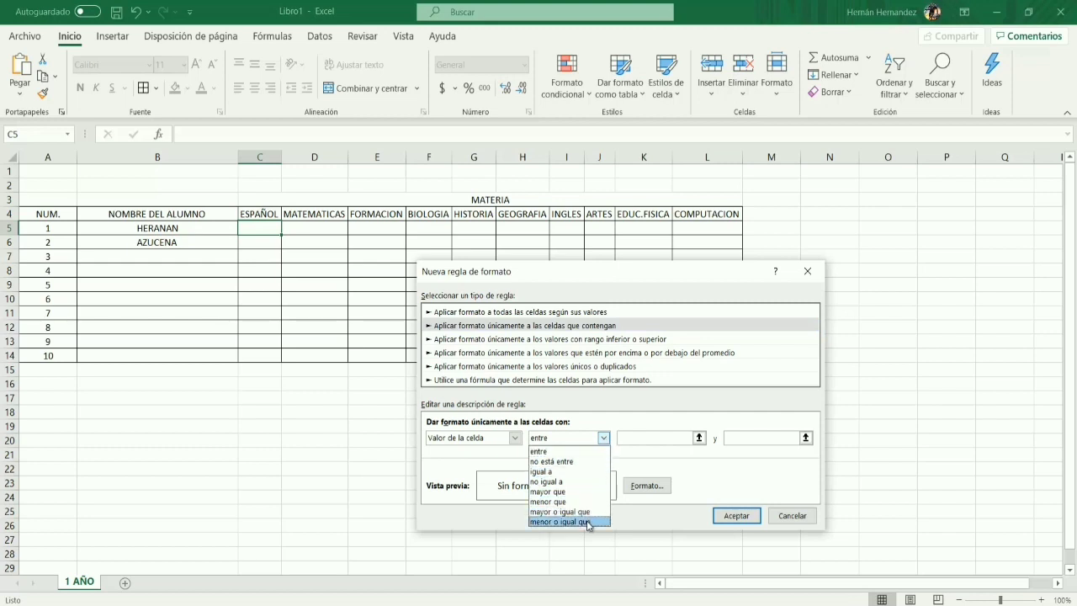
left_click(588, 522)
left_click(651, 440)
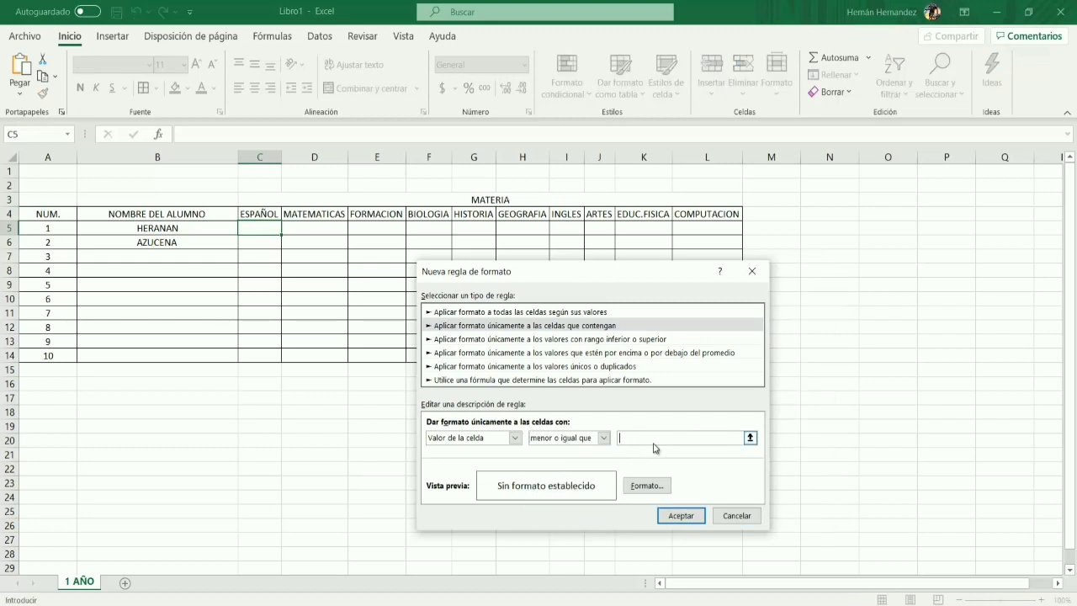
type("6.99")
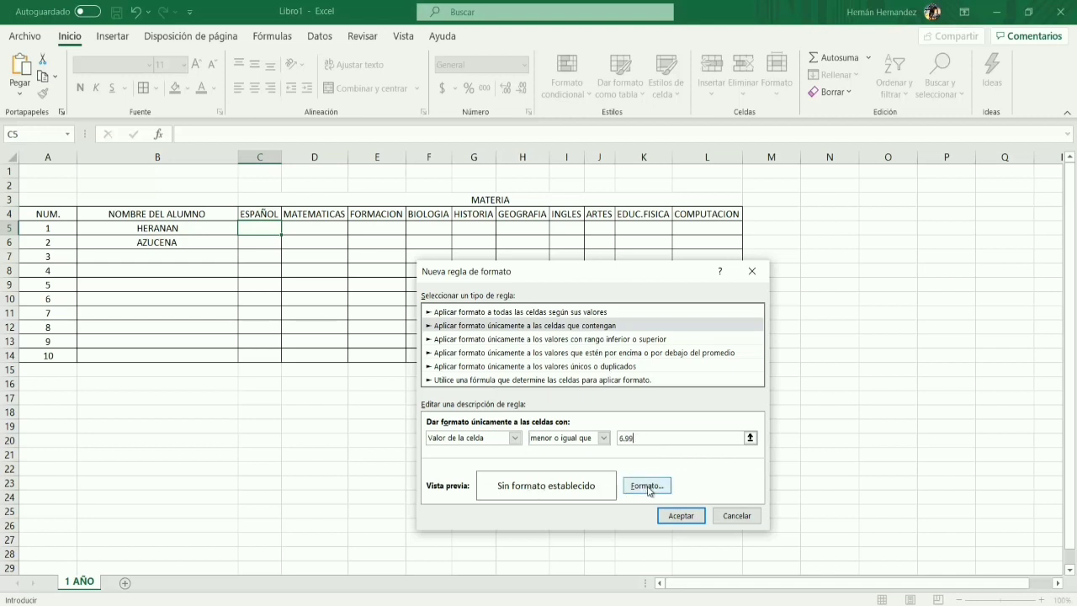
left_click(646, 487)
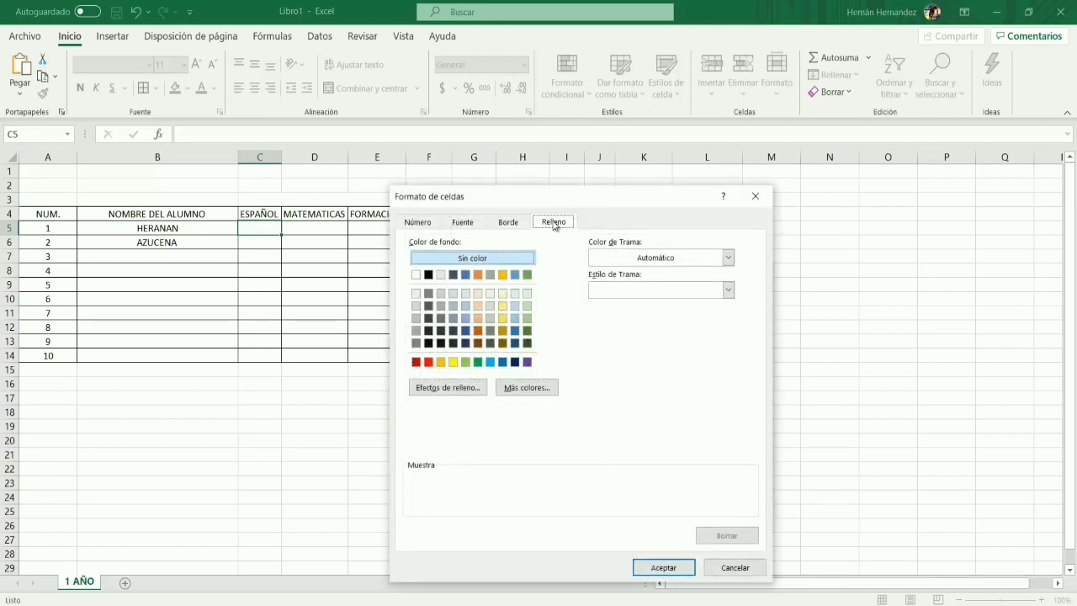
left_click(430, 363)
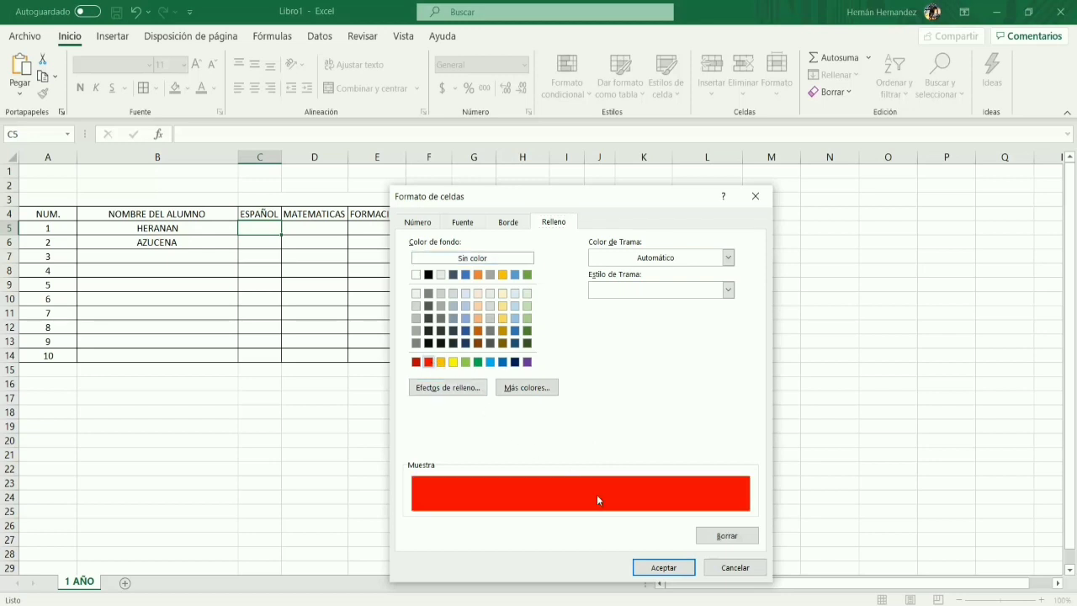
left_click(663, 567)
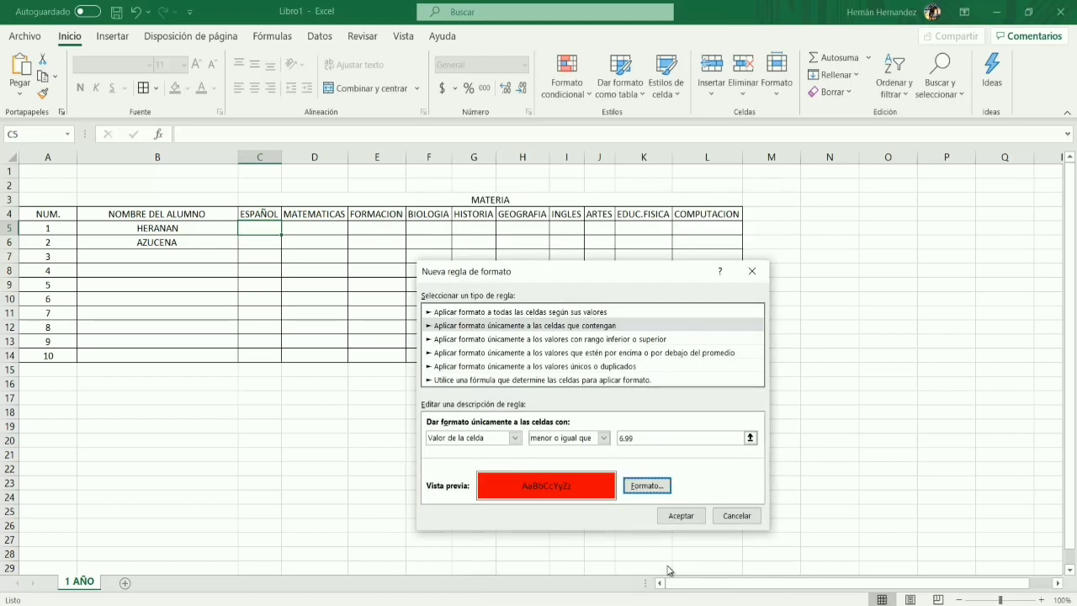
left_click(682, 516)
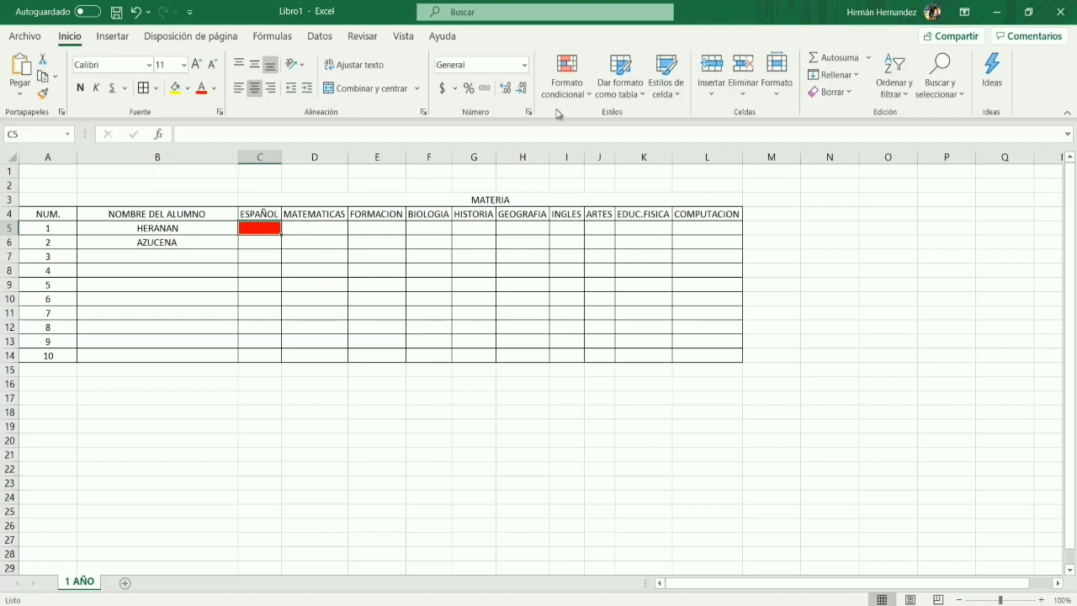
- Add a second conditional rule on C5 giving a white fill when the value equals 0
left_click(579, 100)
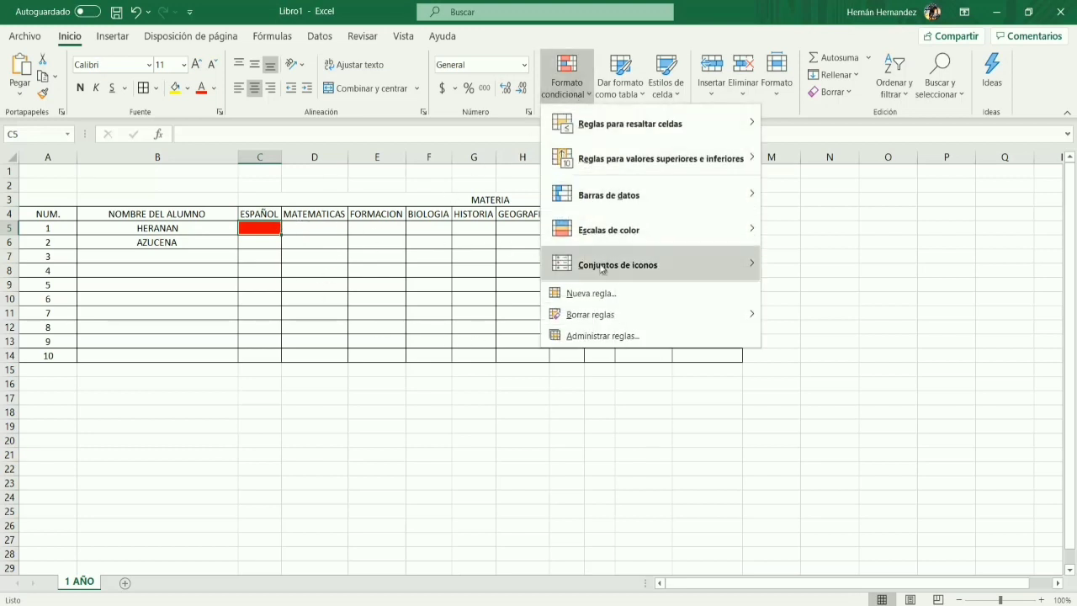
left_click(604, 293)
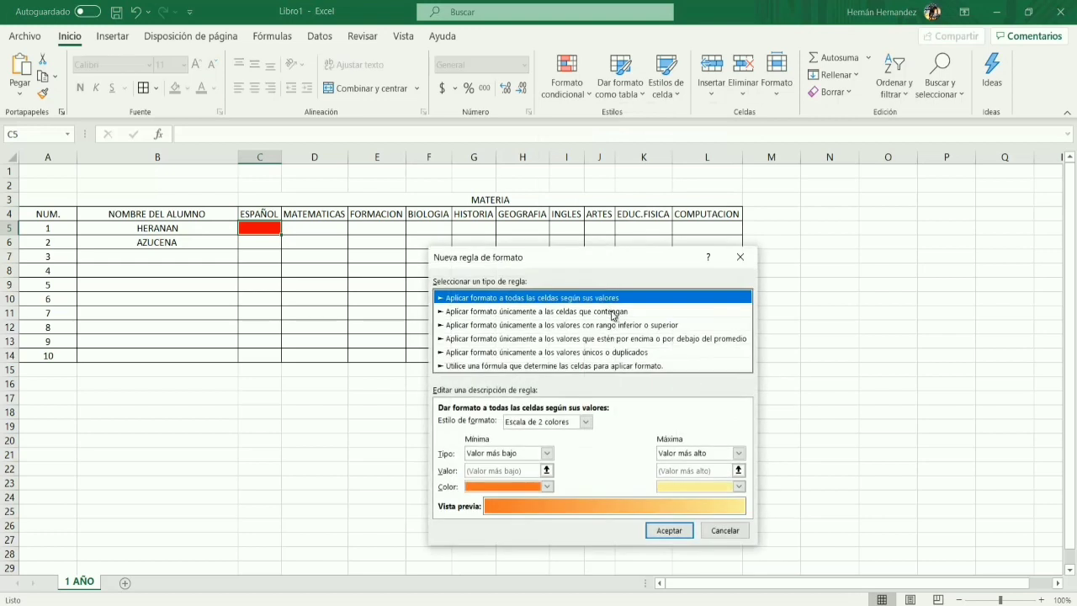
left_click(613, 313)
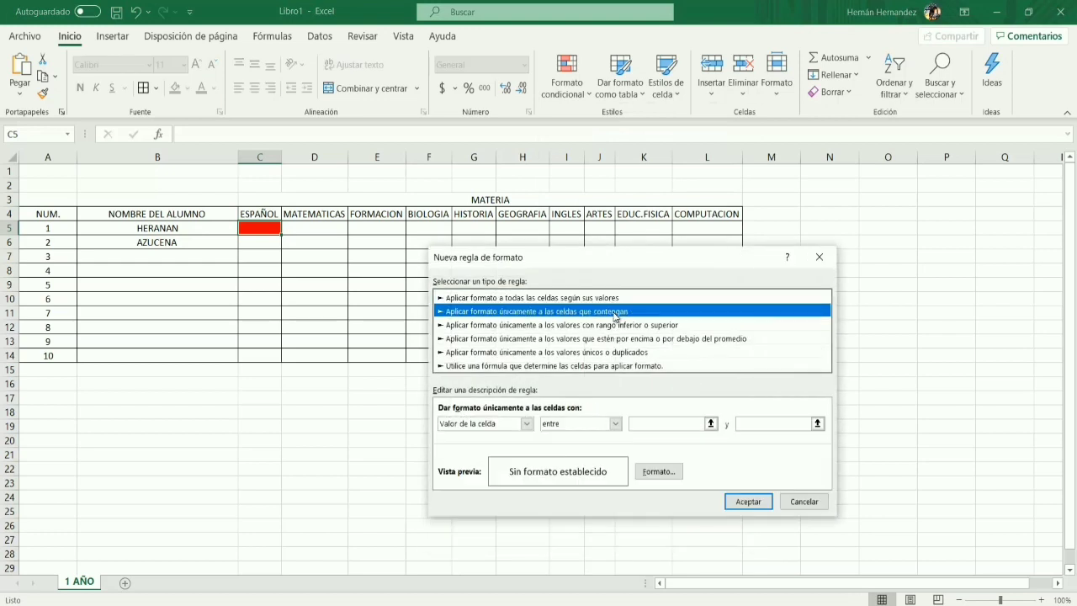
left_click(615, 426)
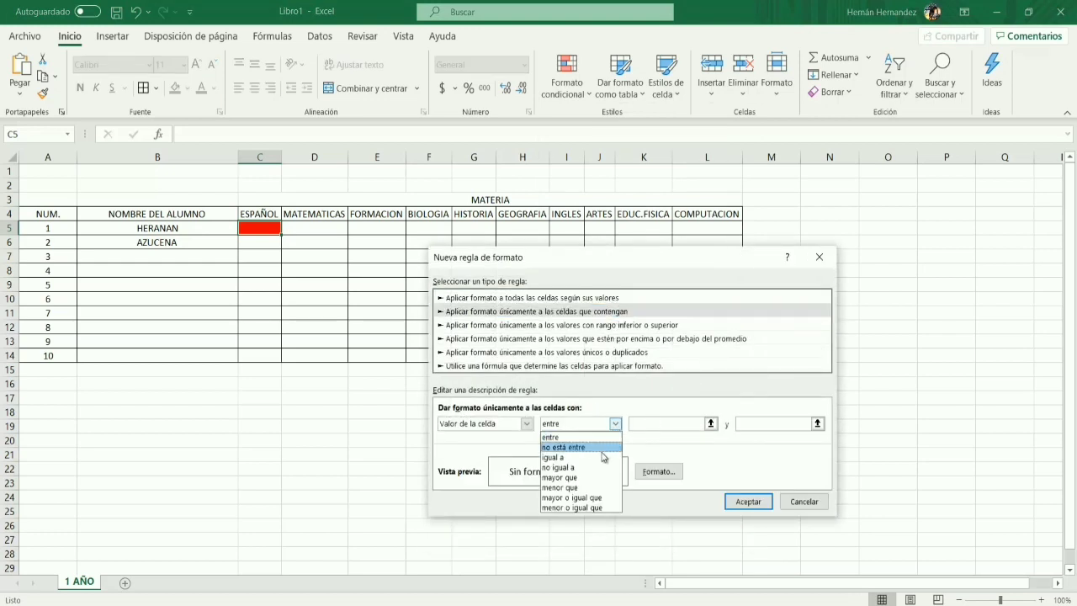
left_click(596, 459)
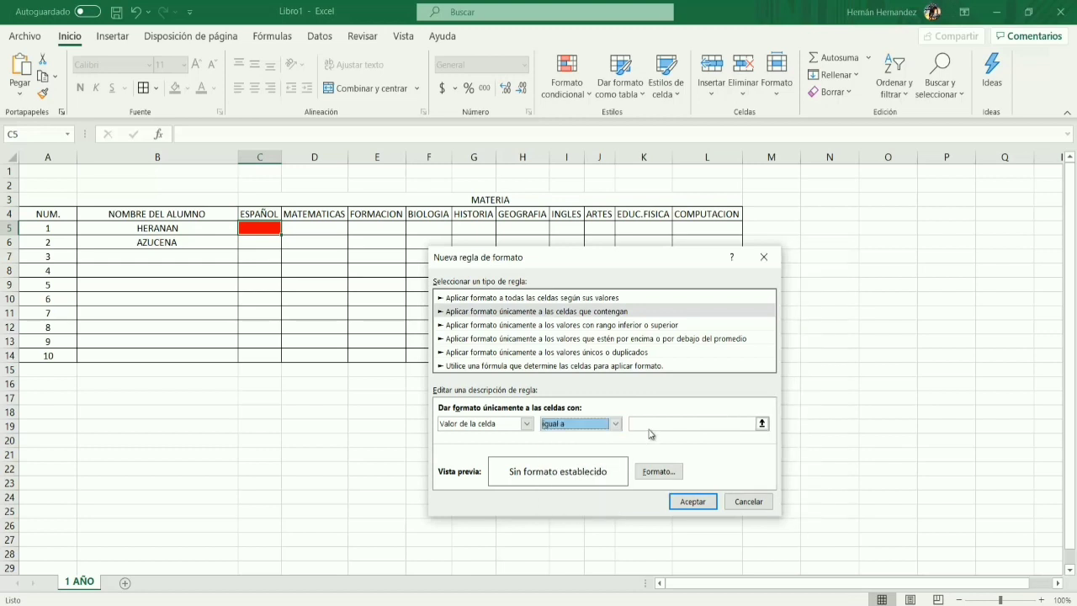
left_click(653, 426)
type("0")
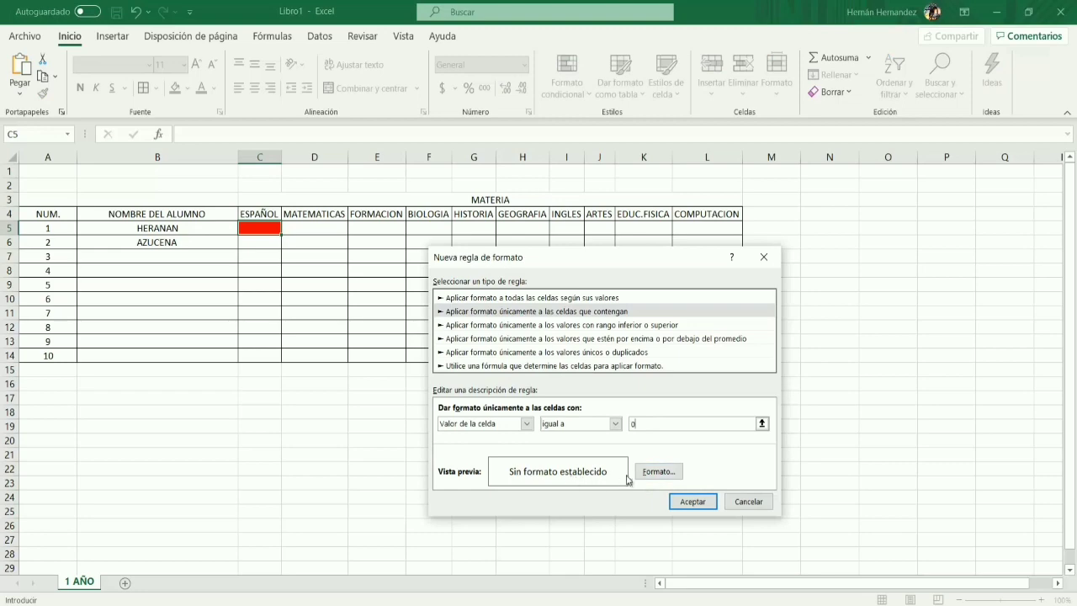
left_click(656, 472)
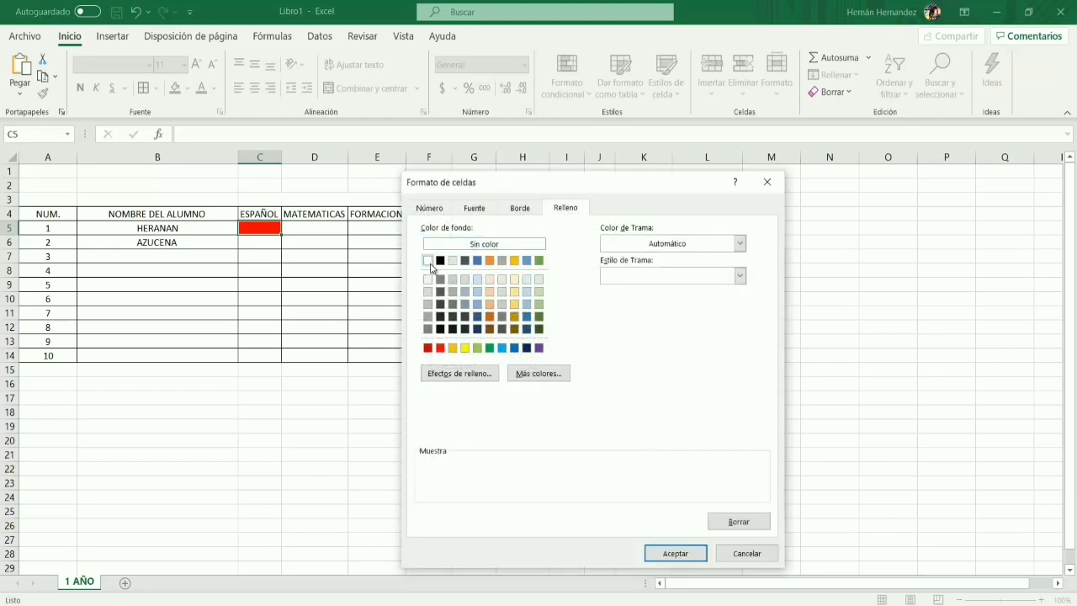
left_click(675, 554)
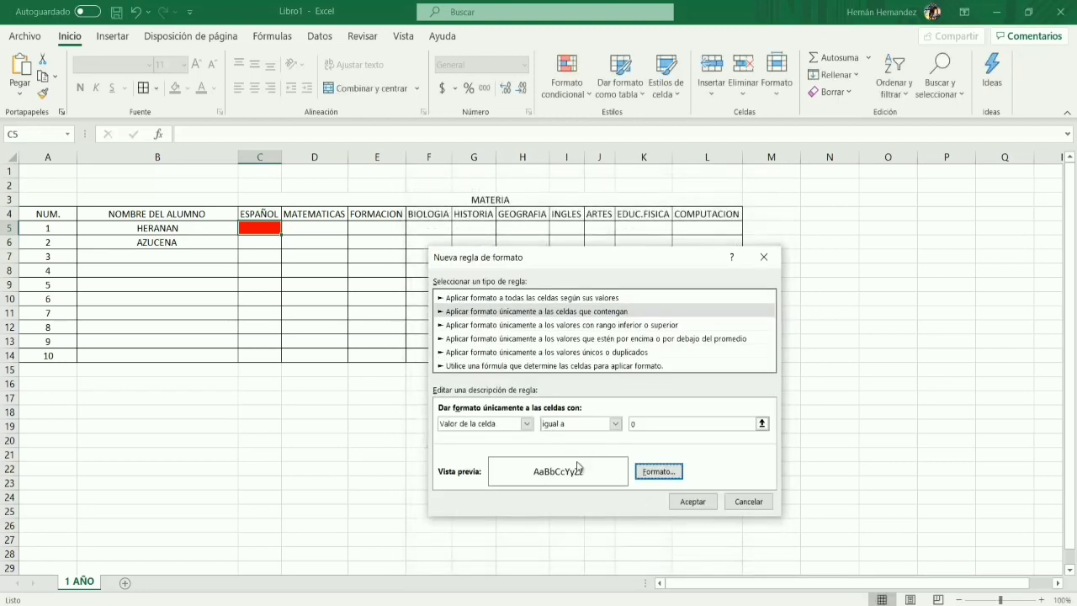
left_click(693, 502)
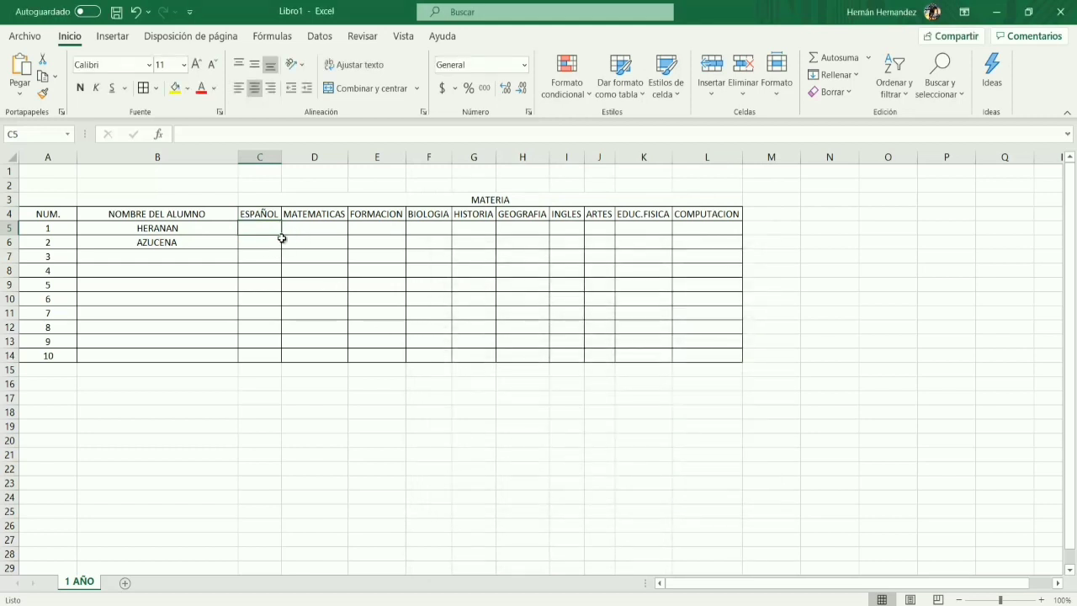
- Add a third rule to C5 that fills it yellow for values between 7 and 7.99
left_click(580, 92)
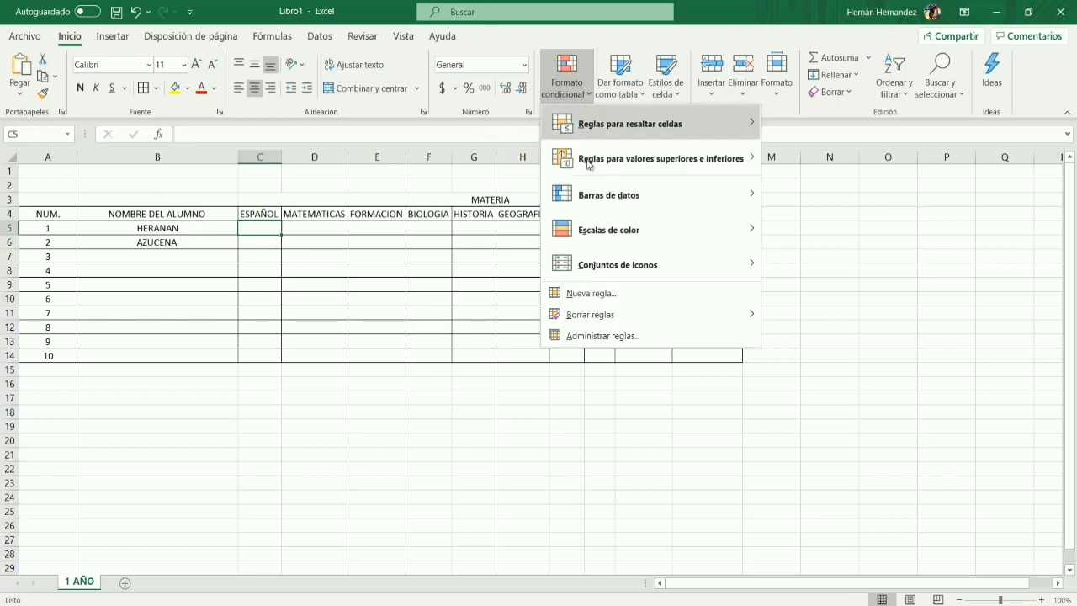
left_click(616, 293)
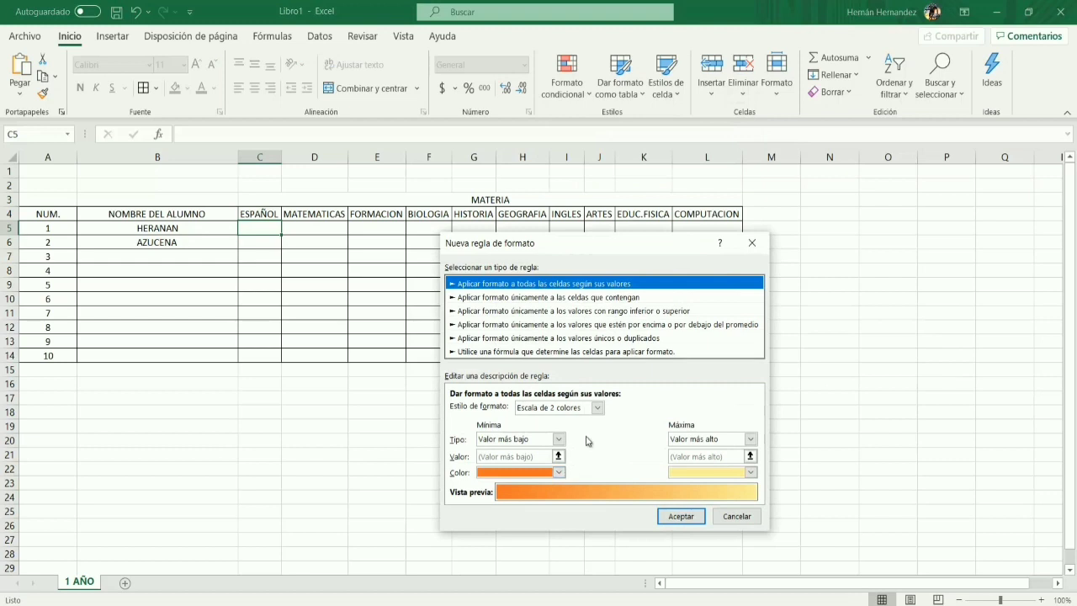
left_click(607, 298)
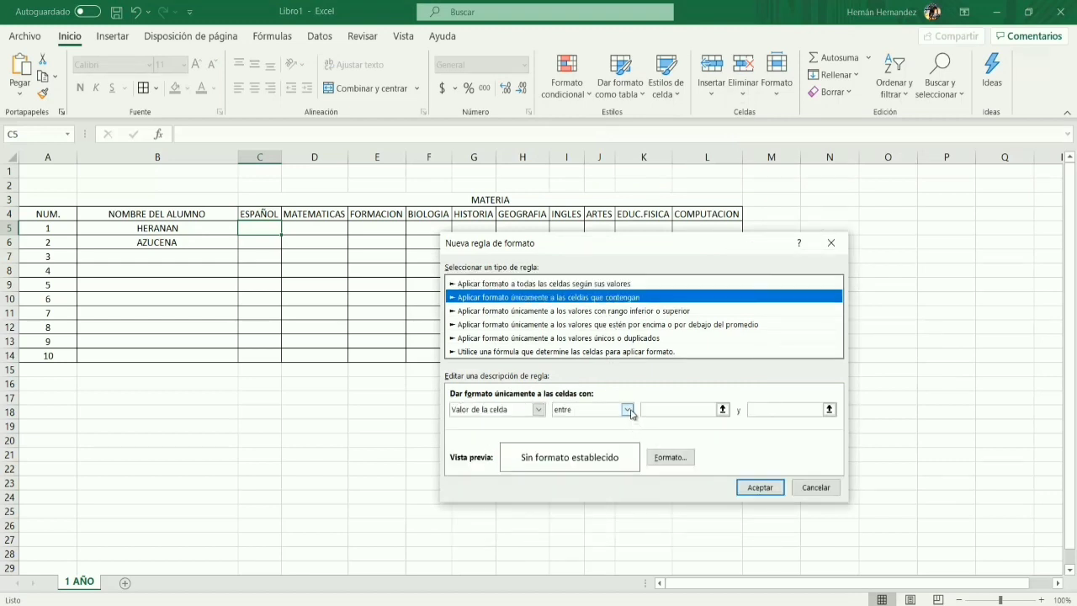
left_click(678, 411)
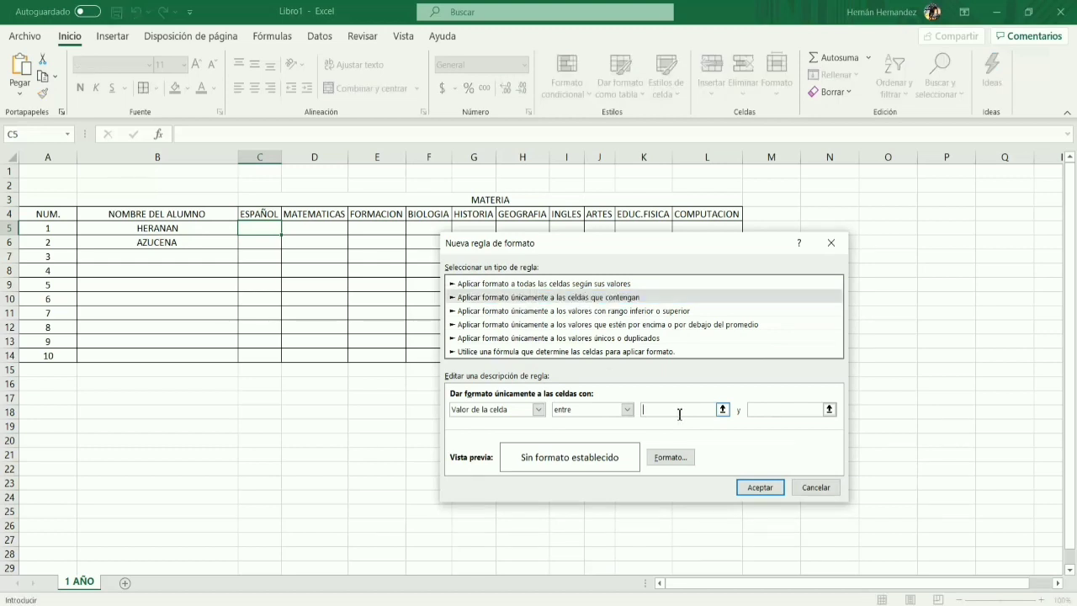
type("7")
left_click(762, 411)
left_click(680, 457)
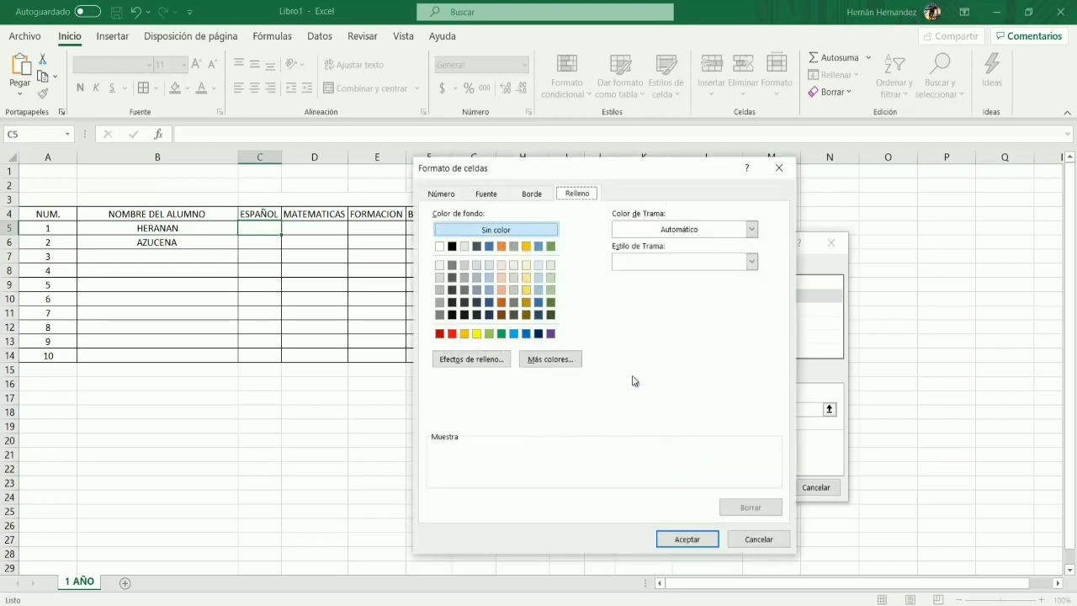
left_click(477, 334)
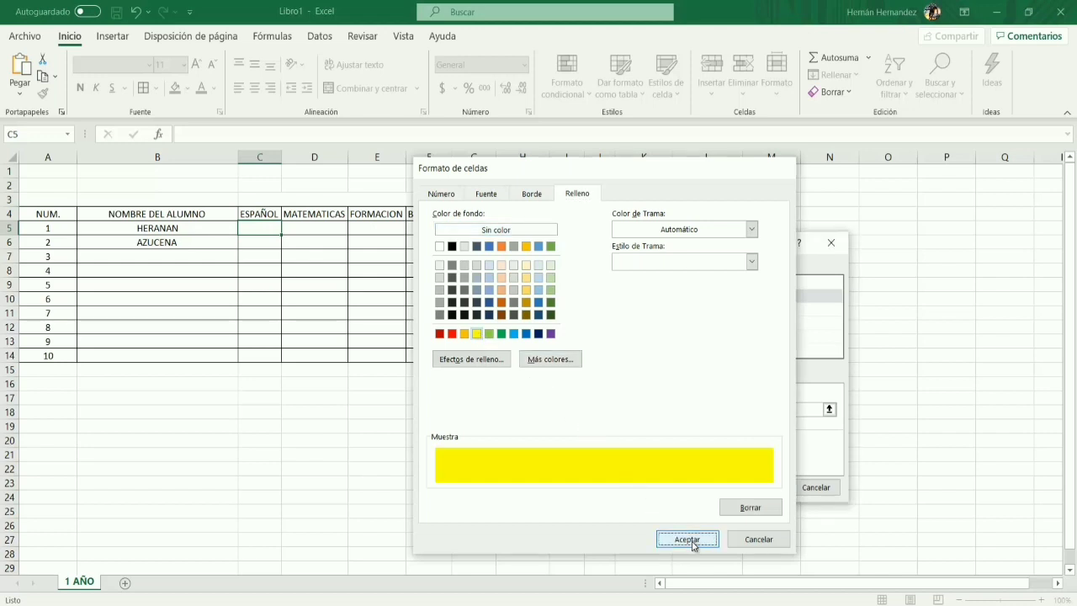
left_click(693, 542)
left_click(762, 489)
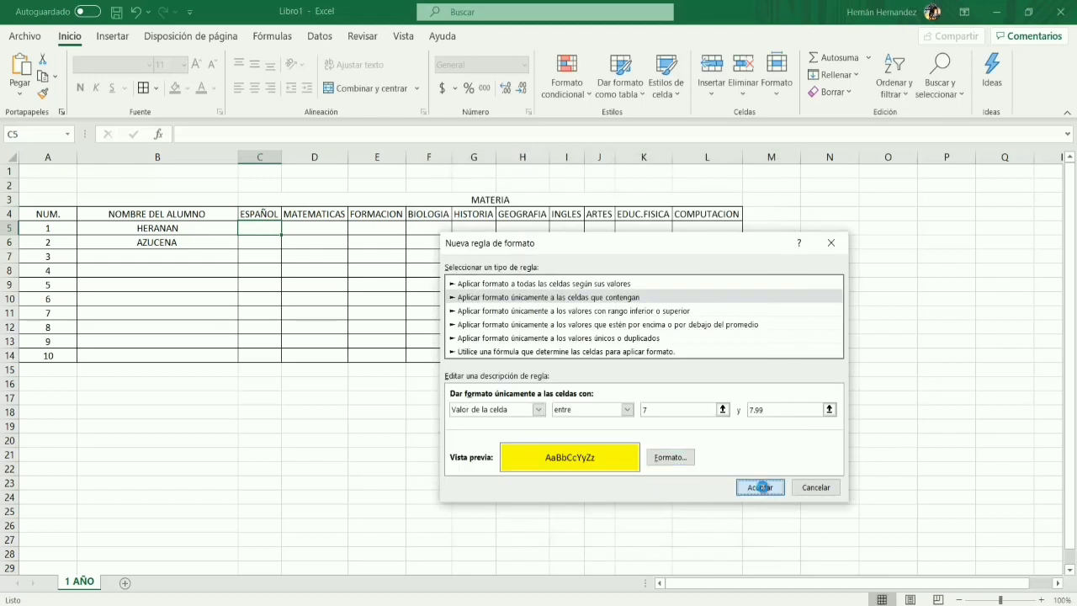
- Add a fourth rule to C5 that fills it green for values between 8 and 10
left_click(579, 97)
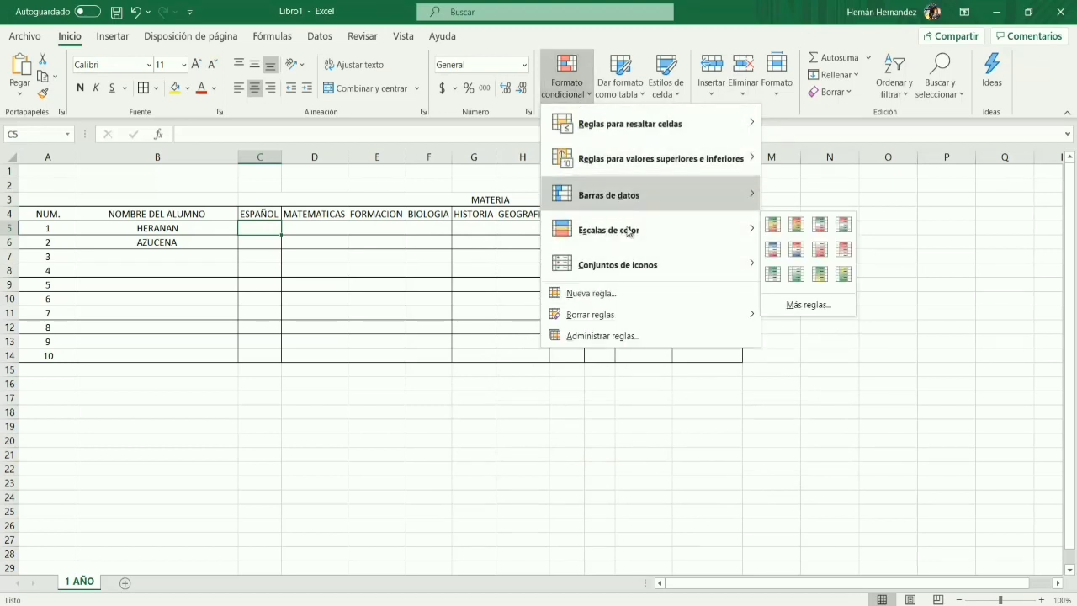
left_click(635, 295)
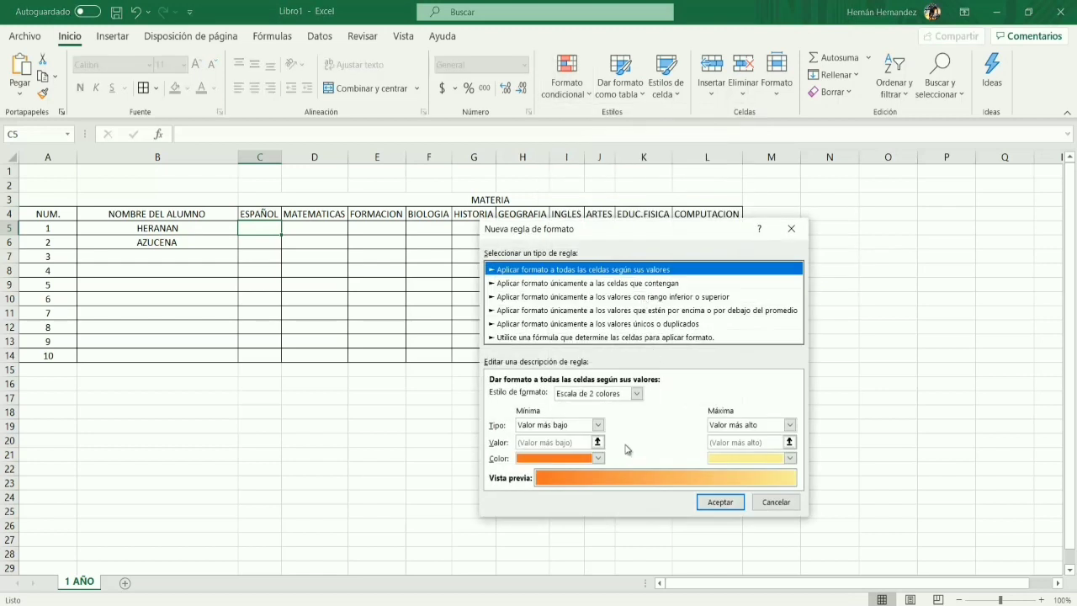
left_click(614, 284)
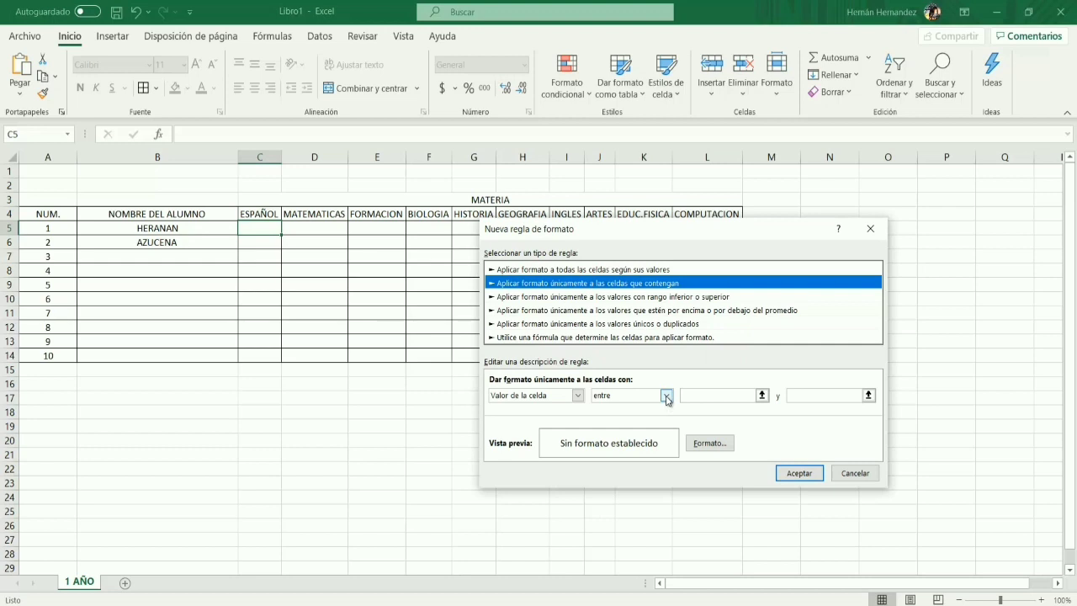
left_click(667, 399)
left_click(637, 410)
left_click(711, 397)
type("8")
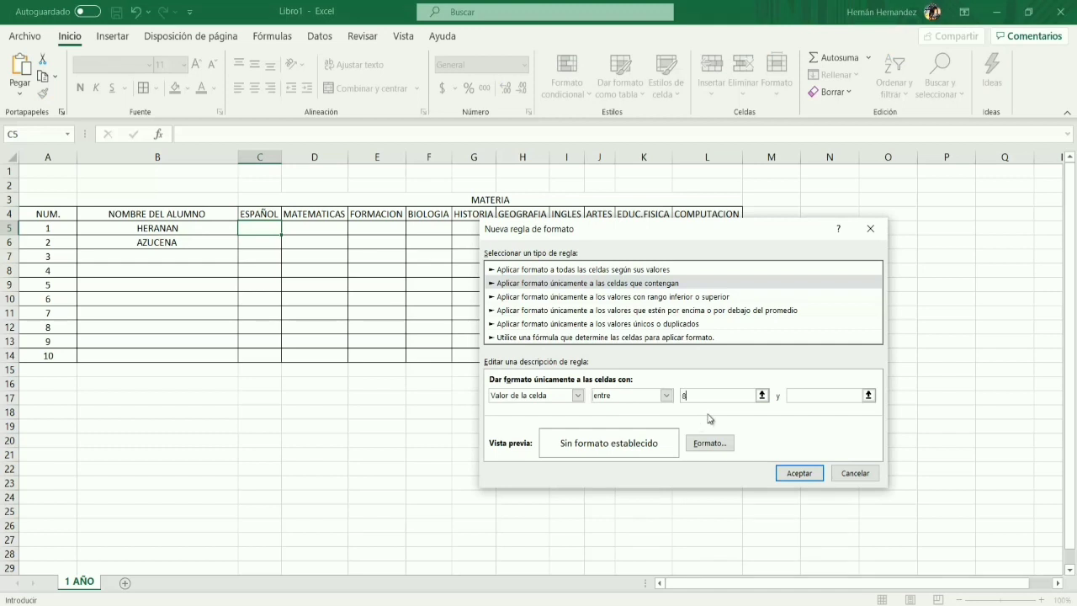
left_click(820, 394)
left_click(730, 443)
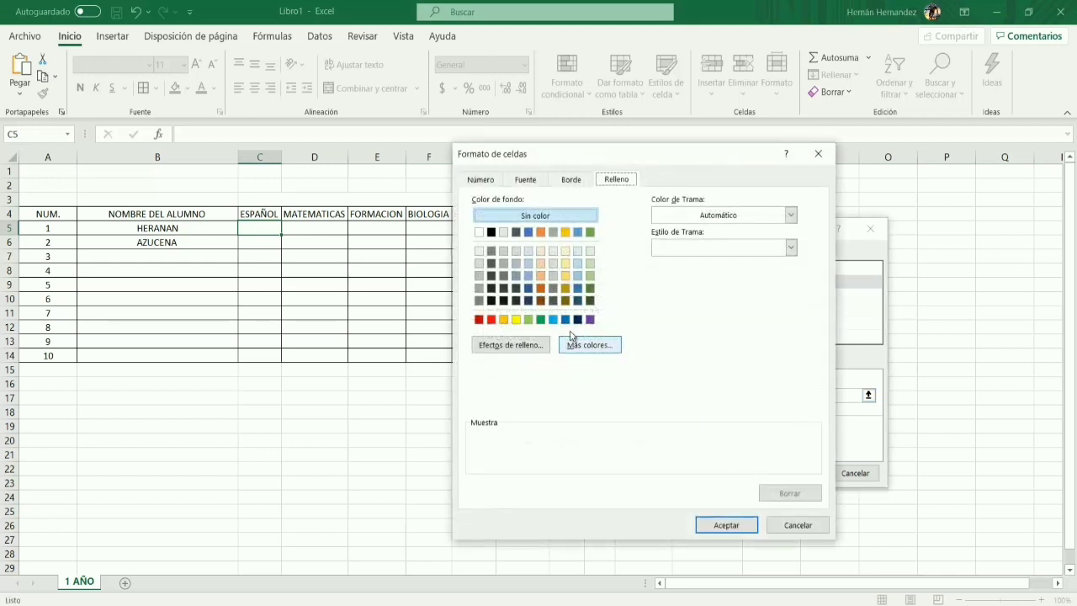
left_click(540, 319)
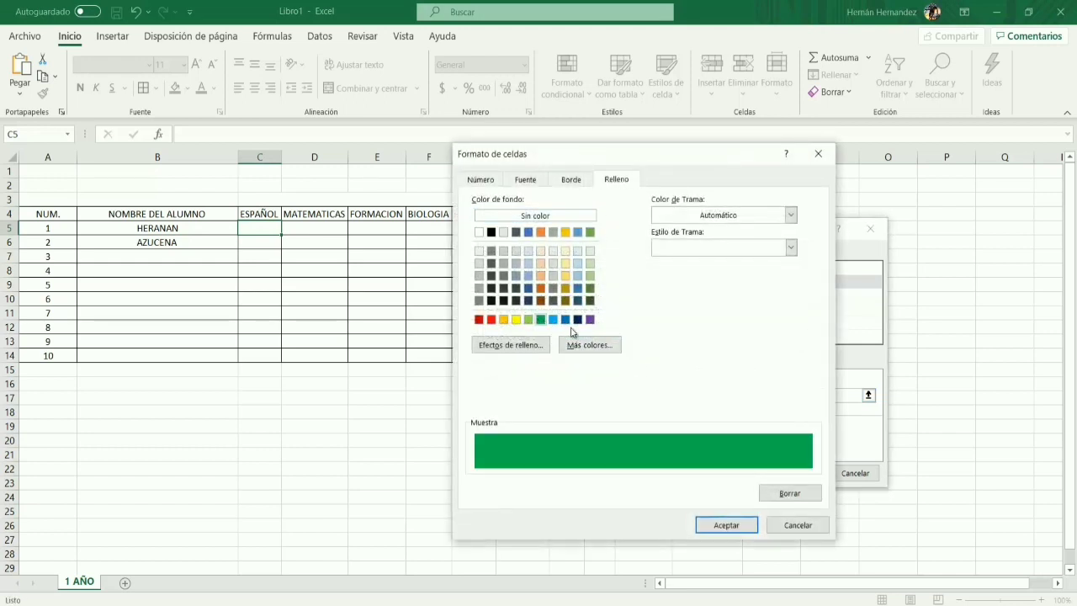
left_click(723, 524)
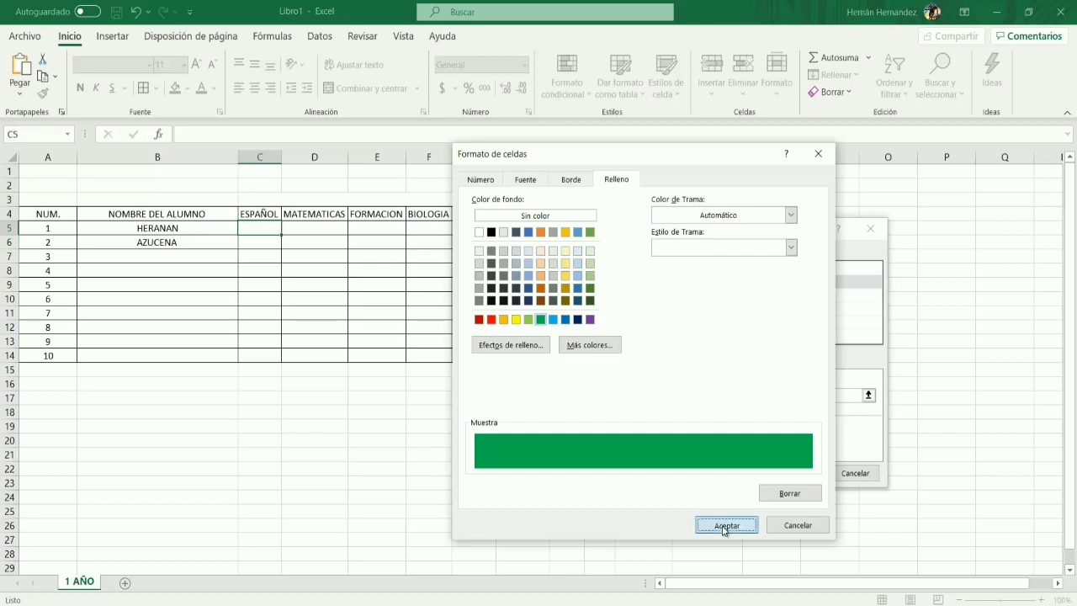
left_click(800, 473)
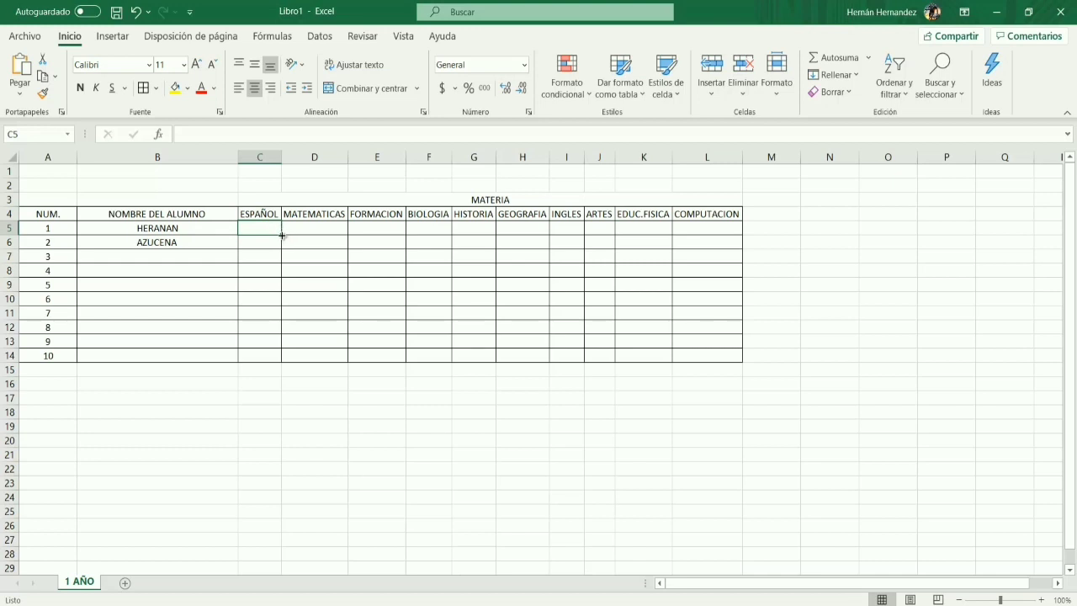
- Copy C5's colour rules over C5:L14, then enter grades 6, 8, 7, 7.8, 8.5, 10, 7, 8, 9, 10 in row 5
mouse_move(281, 236)
left_mouse_down()
mouse_move(720, 257)
mouse_move(738, 232)
mouse_move(740, 360)
left_mouse_up()
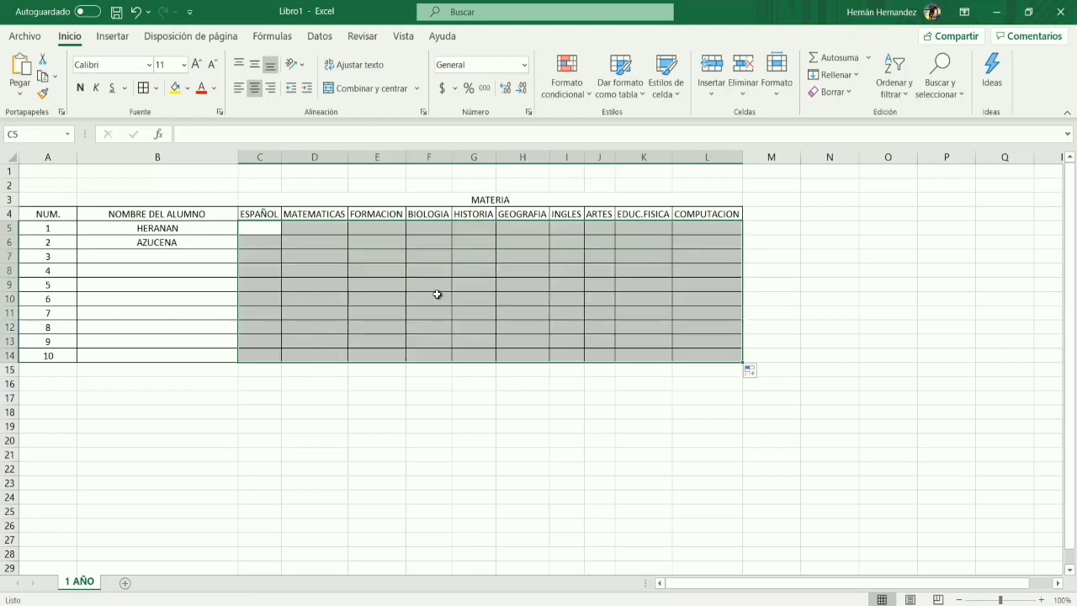
left_click(263, 233)
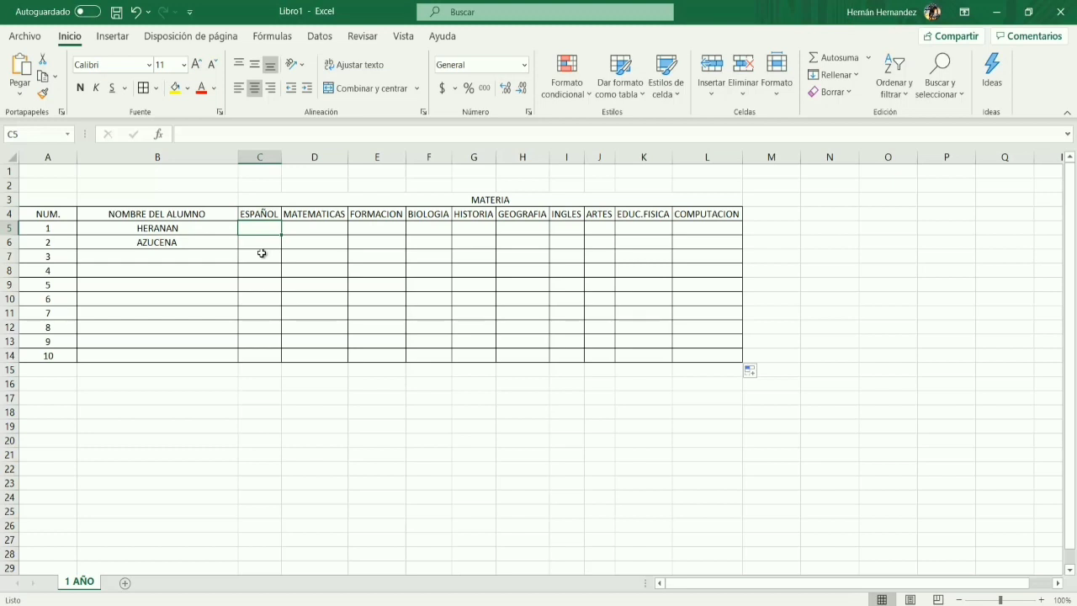
type("6")
key("Return")
key("Up")
key("Right")
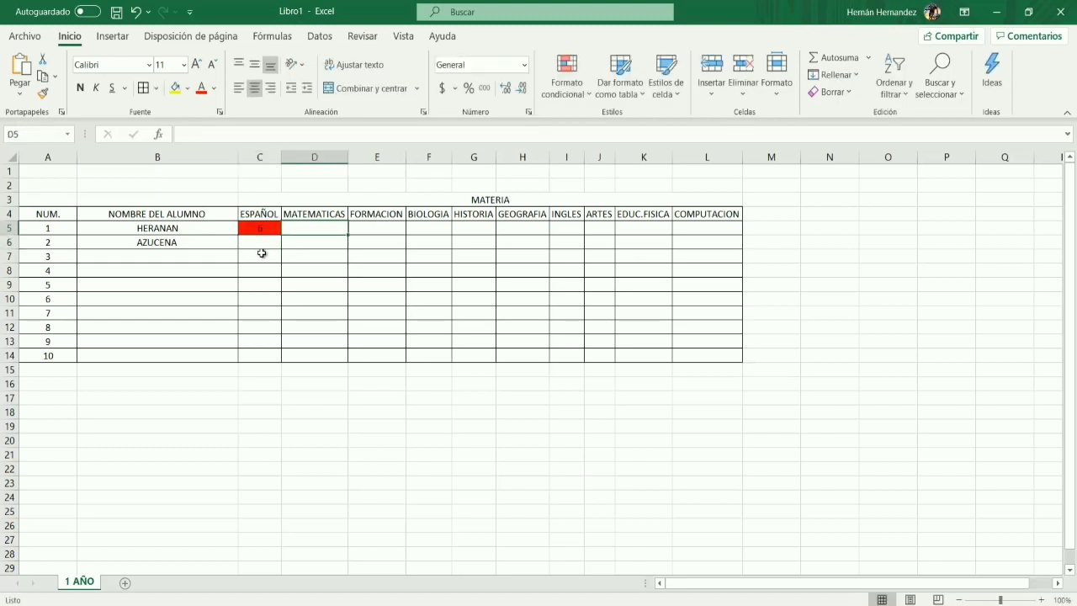
type("8")
key("Tab")
type("7")
key("Tab")
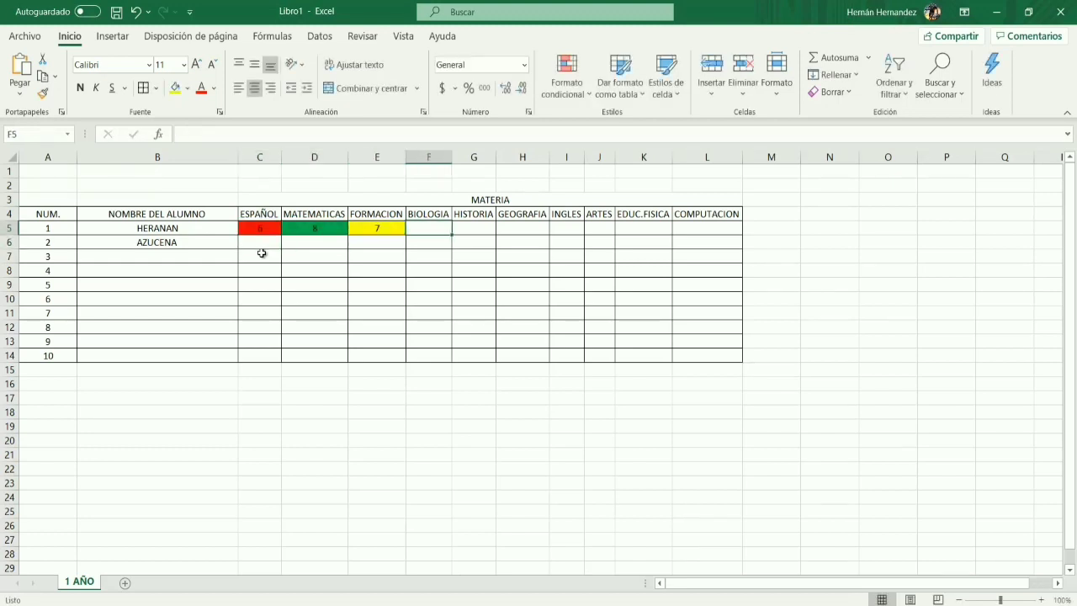
type("7.8")
key("Tab")
type("8.5")
key("Tab")
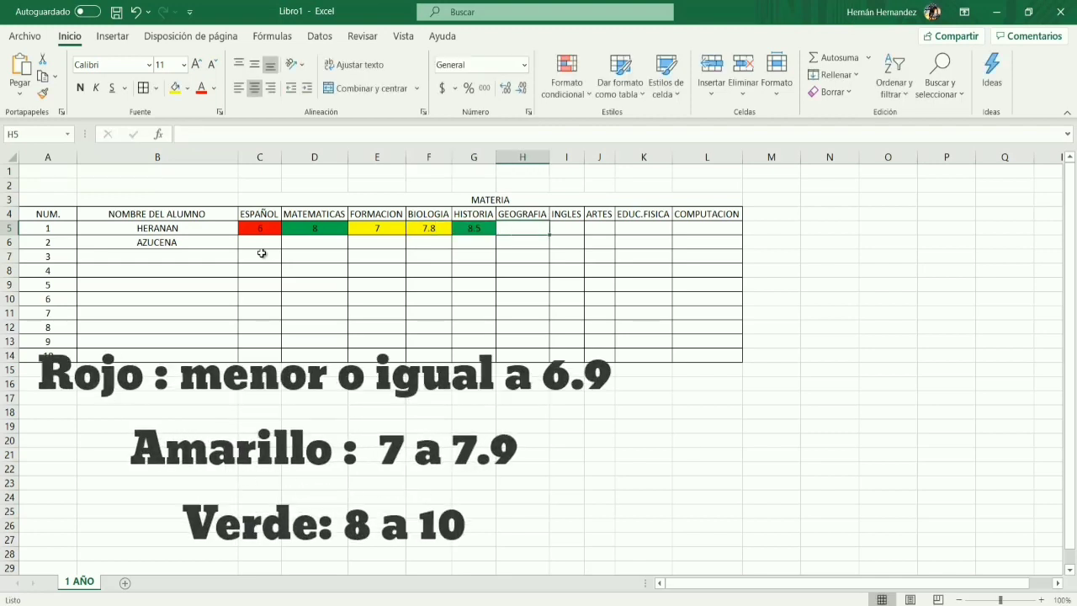
type("10")
key("Down")
key("Up")
key("Right")
type("7")
key("Tab")
type("8")
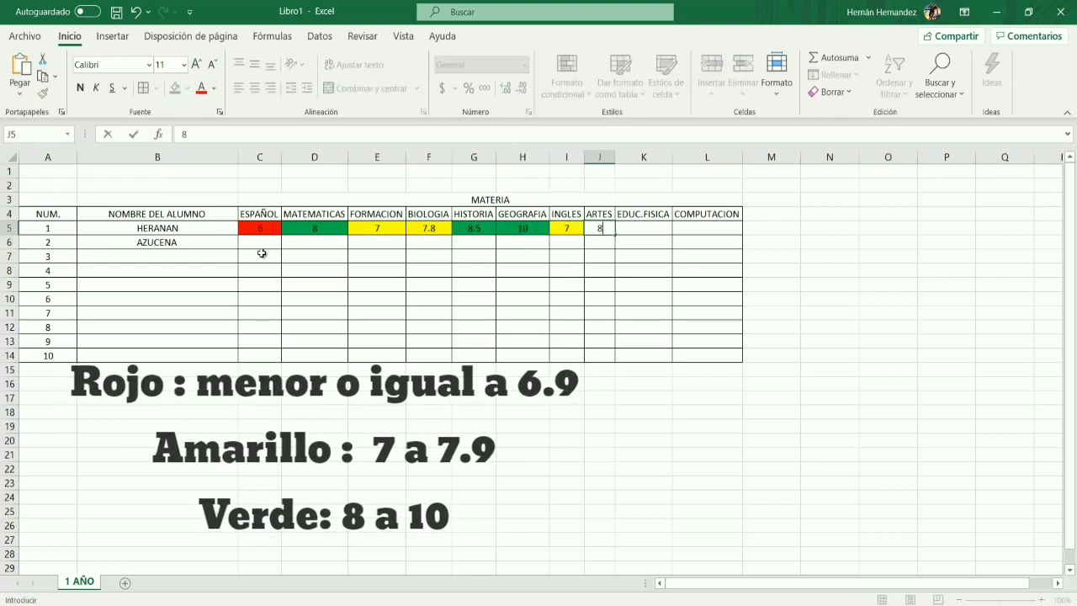
key("Tab")
type("9\t10")
- Copy row 5's grades into row 6 and change the second student's grades to 8, 6, 9 and 5
mouse_move(261, 228)
left_mouse_down()
mouse_move(706, 228)
mouse_move(742, 249)
left_mouse_up()
left_click(261, 242)
type("8")
left_click(295, 243)
type("6")
left_click(429, 243)
type("9")
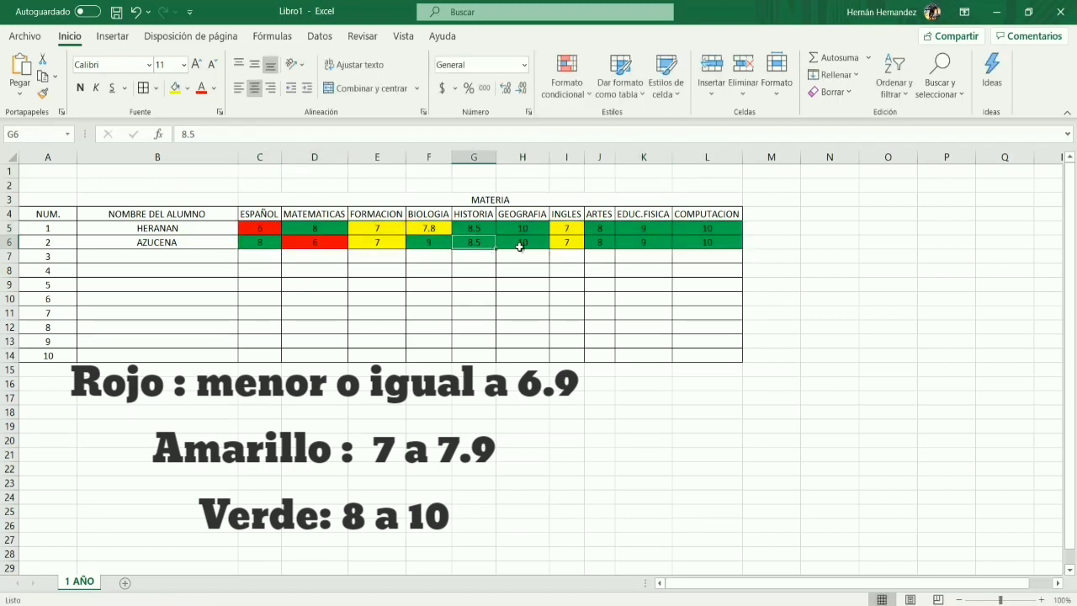
left_click(522, 242)
type("5")
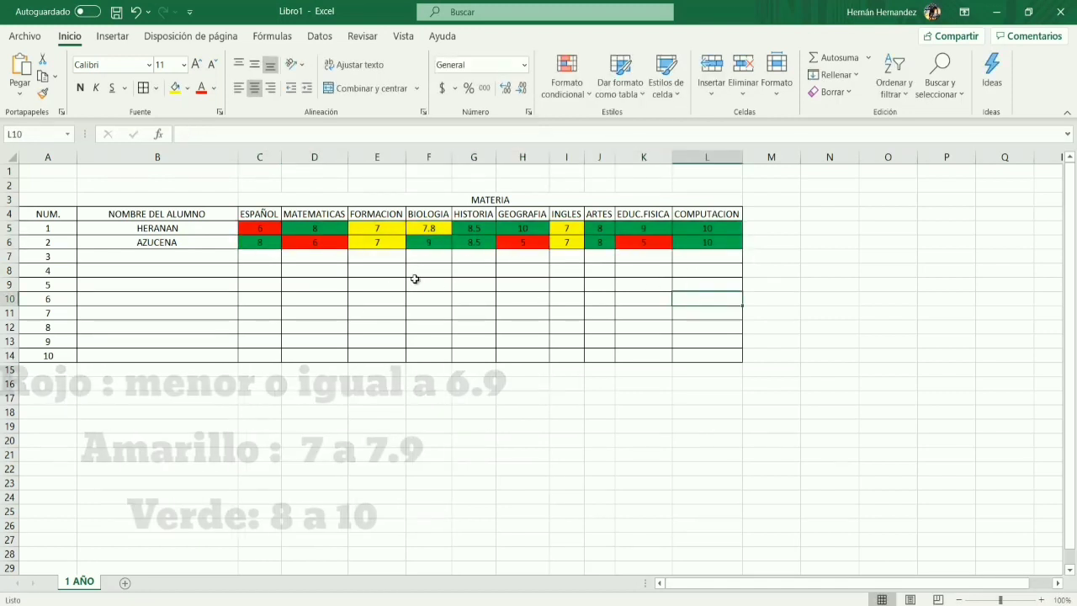
key("Up")
key("Up")
key("Up")
key("Right")
key("Right")
- Enter centred PROMEDIO, FALTA and OBSERVACION headings in N4:P4 and autofit columns N to P
type("PROMEDI")
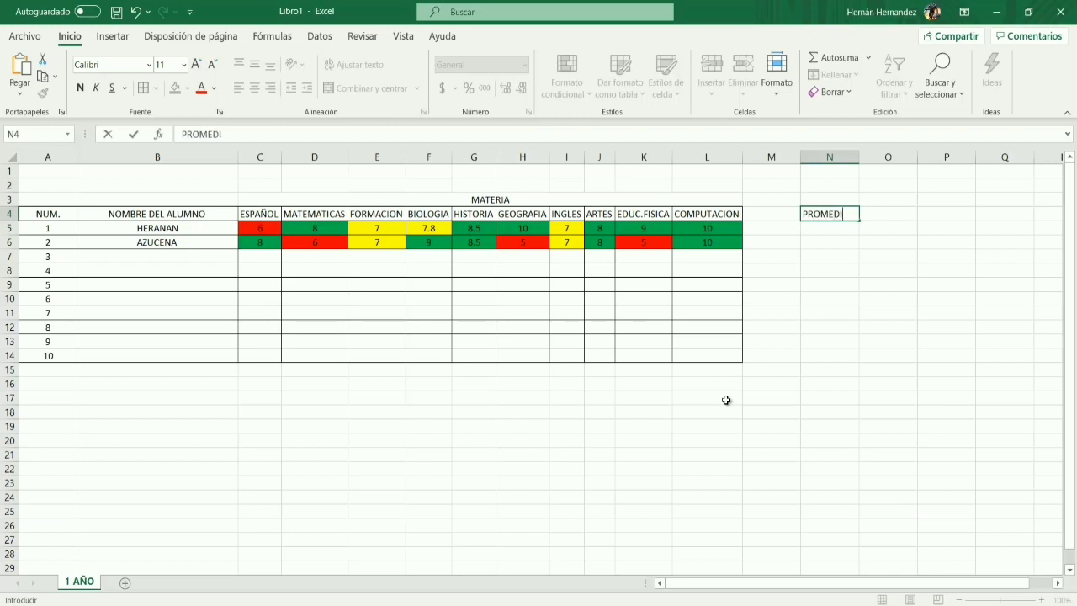
key("Tab")
type("FALTA")
key("Tab")
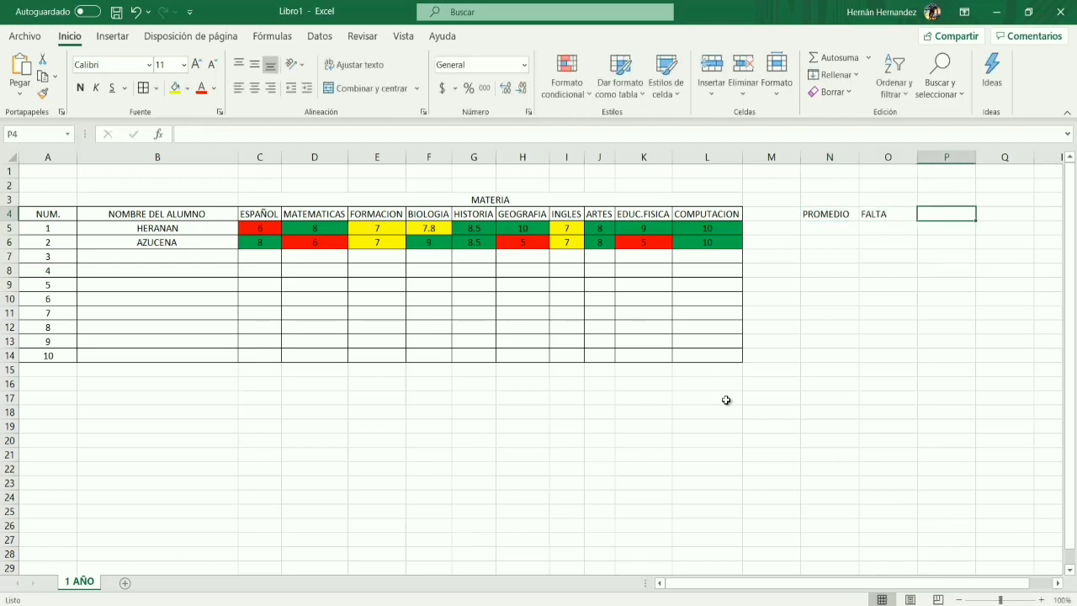
type("OBSERVA")
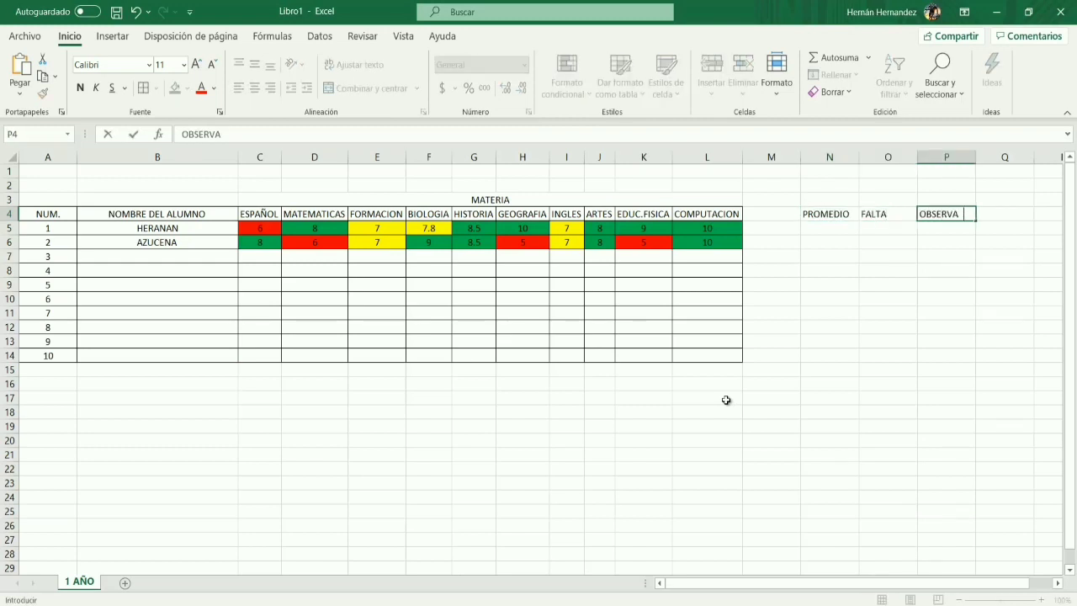
type("CION")
key("Return")
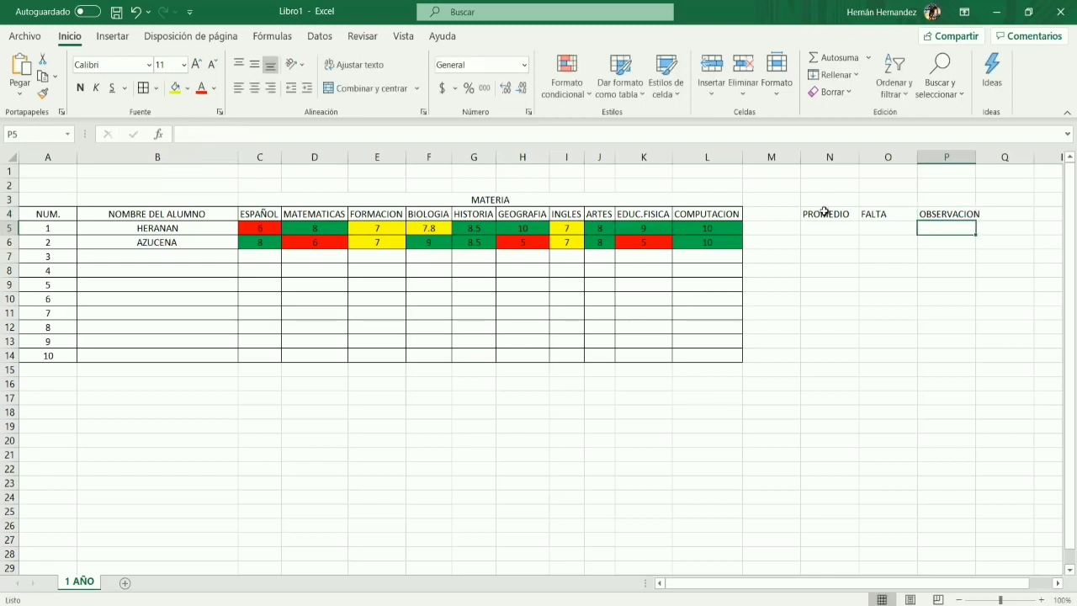
left_click_drag(825, 214, 947, 215)
left_click_drag(829, 156, 939, 150)
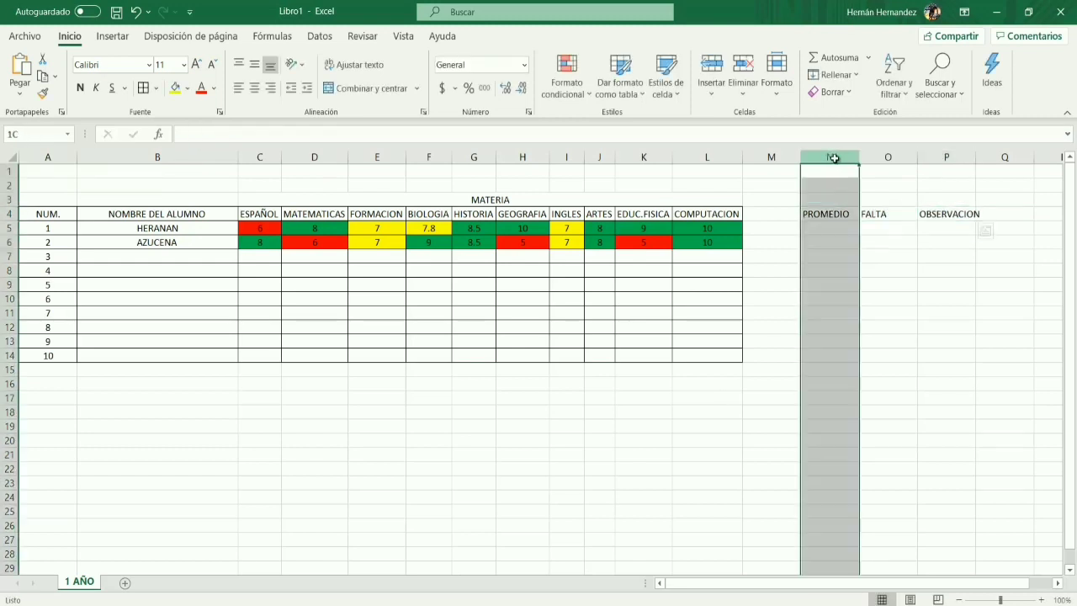
left_click(254, 88)
left_click_drag(858, 157, 850, 156)
double_click(851, 156)
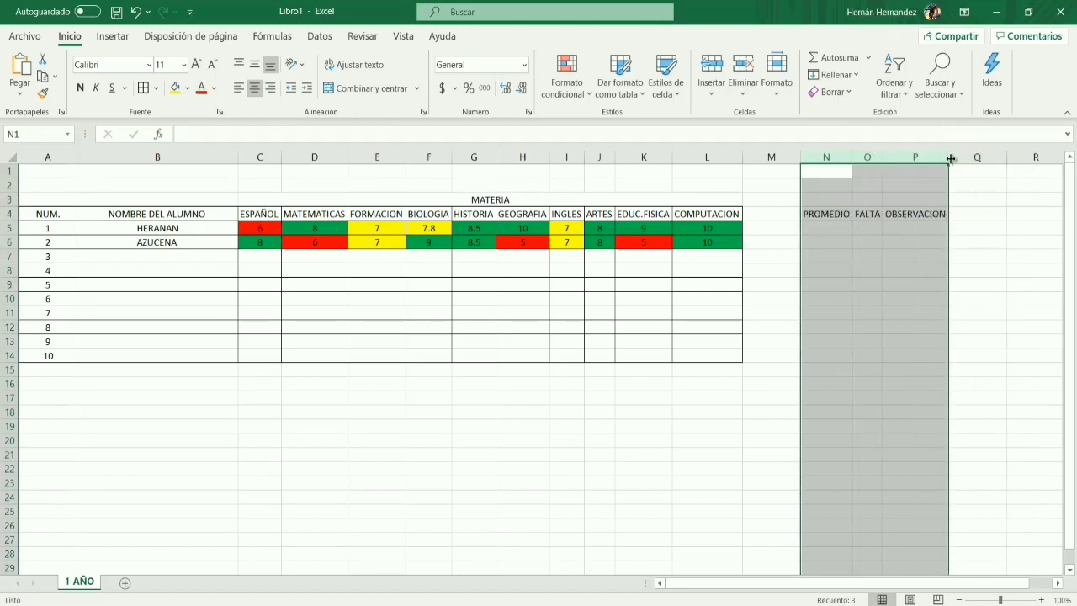
left_click(999, 269)
- Apply All Borders to N4:P14
mouse_move(825, 214)
left_mouse_down()
mouse_move(915, 265)
mouse_move(938, 351)
left_mouse_up()
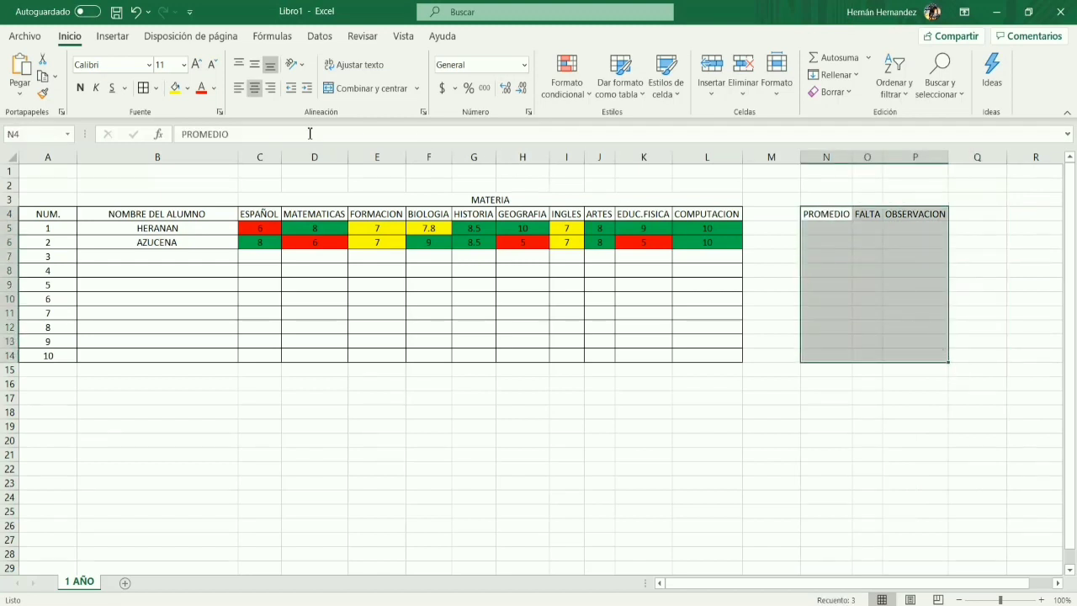
left_click(145, 89)
left_click(609, 425)
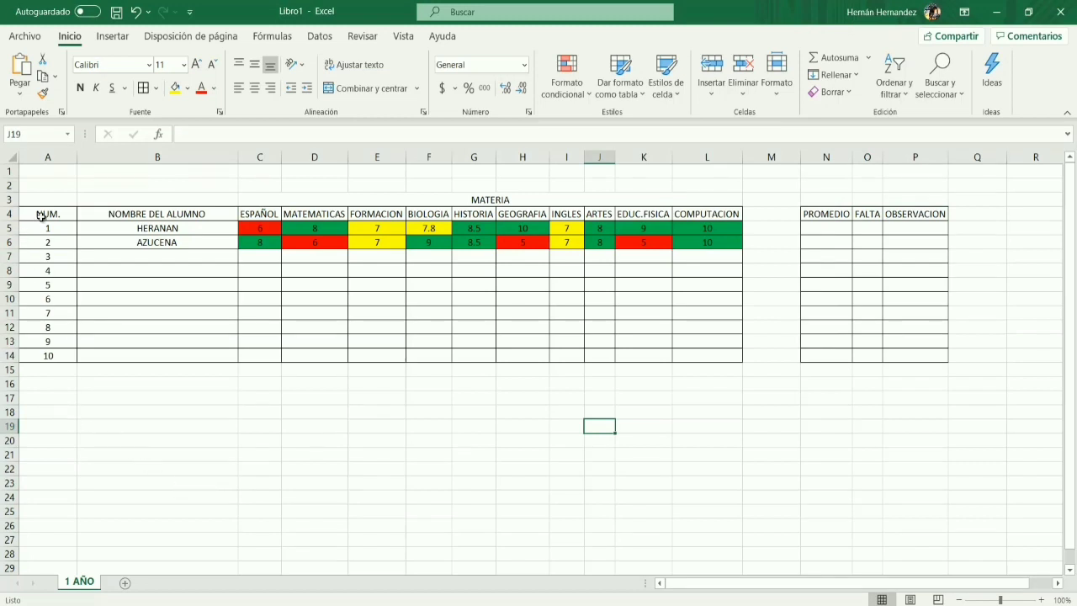
- Copy the student numbers and names in A4:B14 to A17
left_click_drag(46, 213, 163, 357)
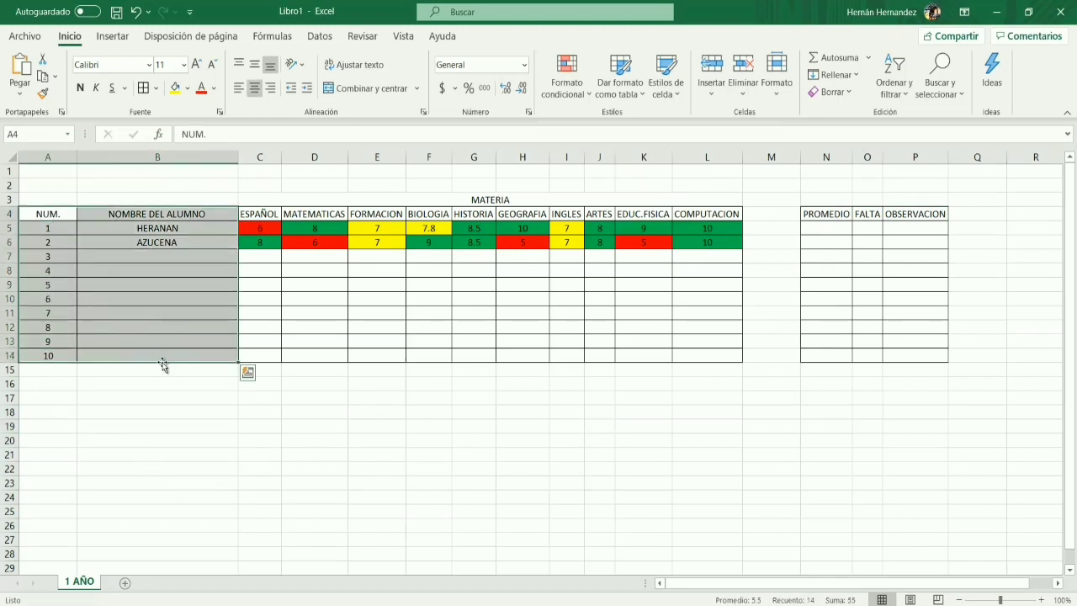
key("ctrl+c")
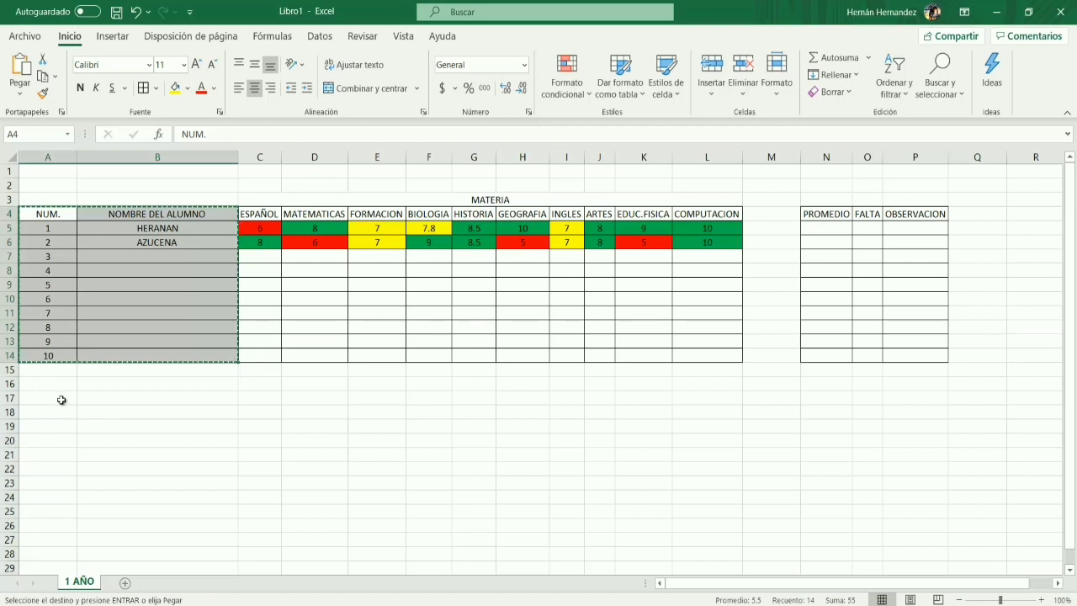
left_click(62, 400)
key("ctrl+v")
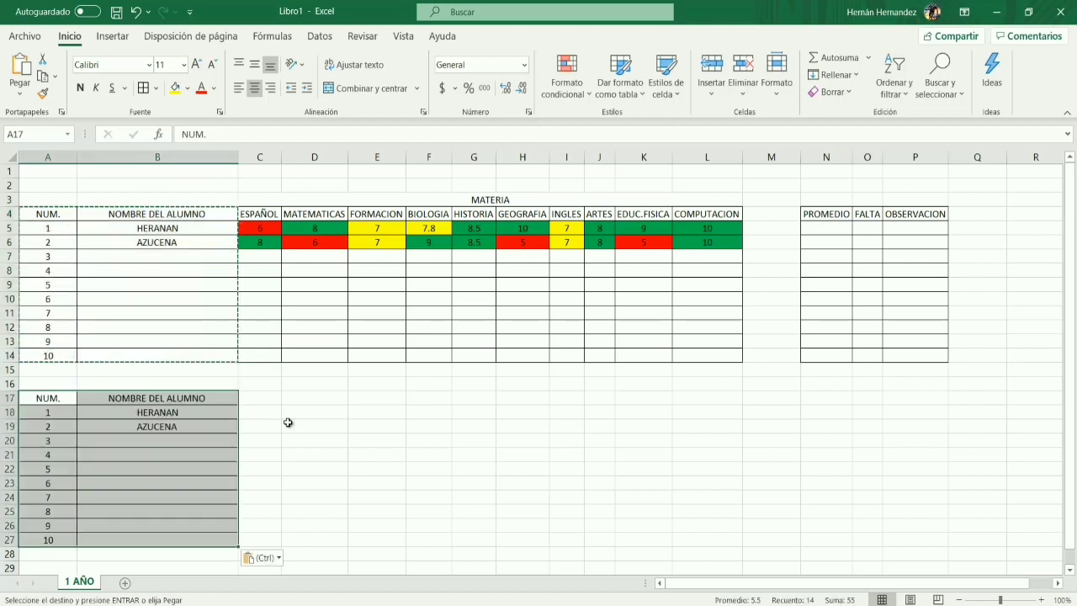
- Apply All Borders to C17:L27 and merge and centre C16:L16
left_click(288, 422)
left_click_drag(242, 399, 702, 539)
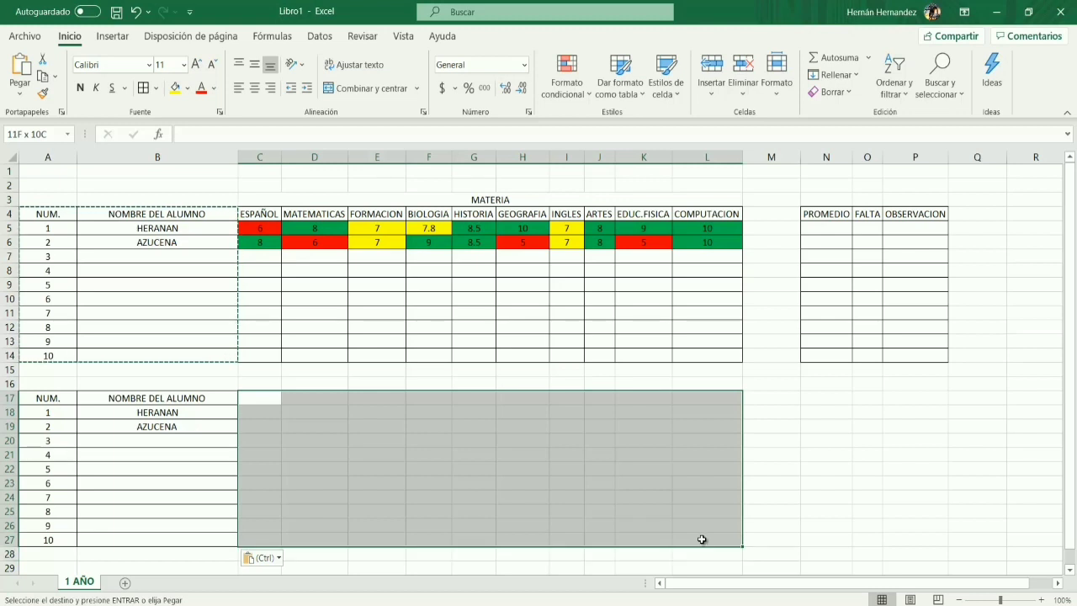
left_click(145, 93)
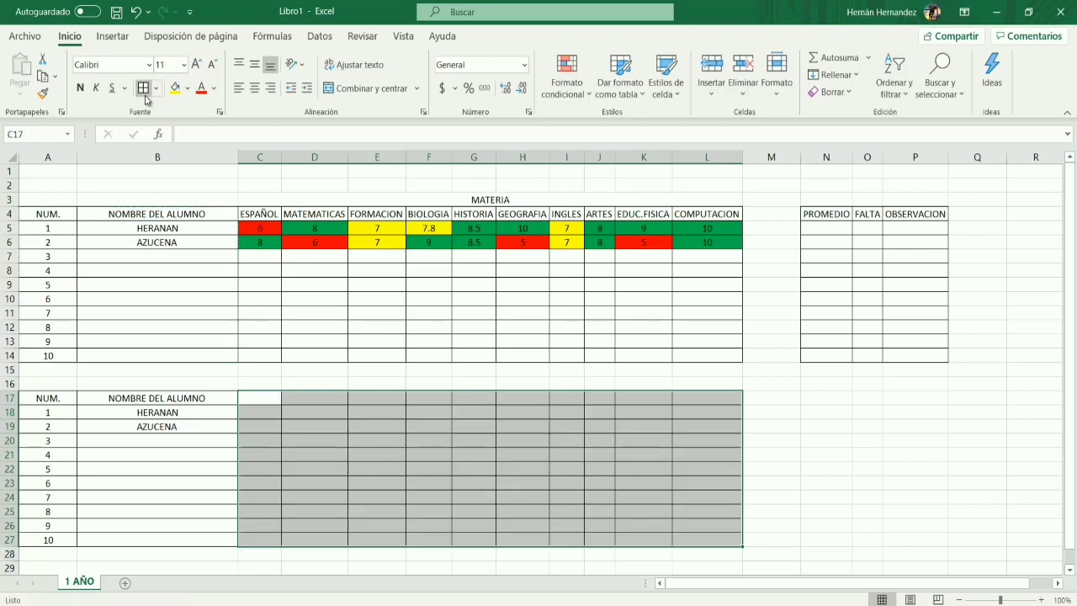
left_click(325, 416)
left_click_drag(267, 387, 696, 389)
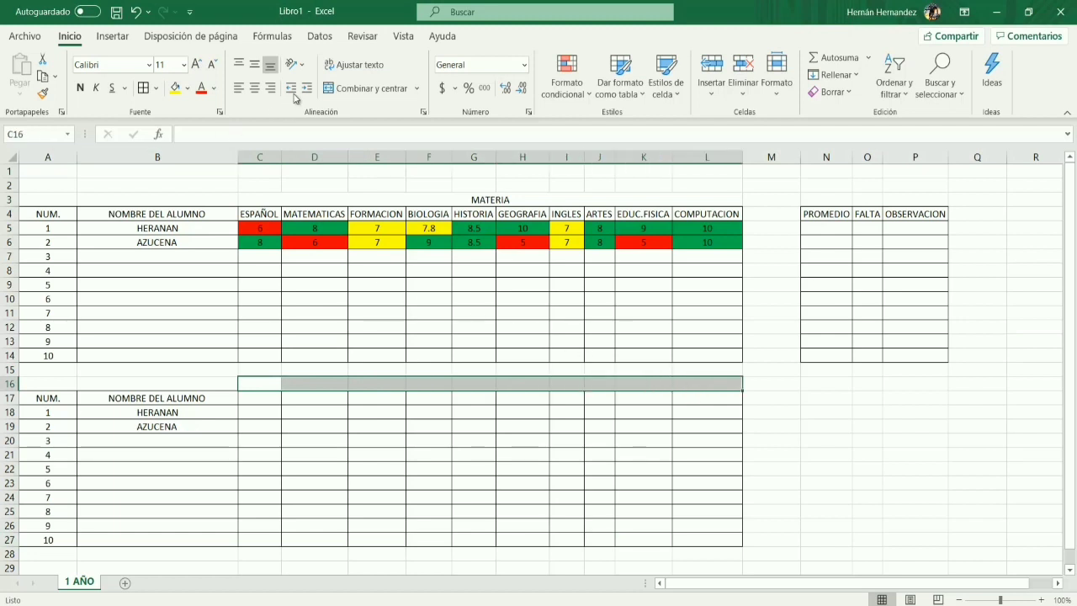
left_click(361, 89)
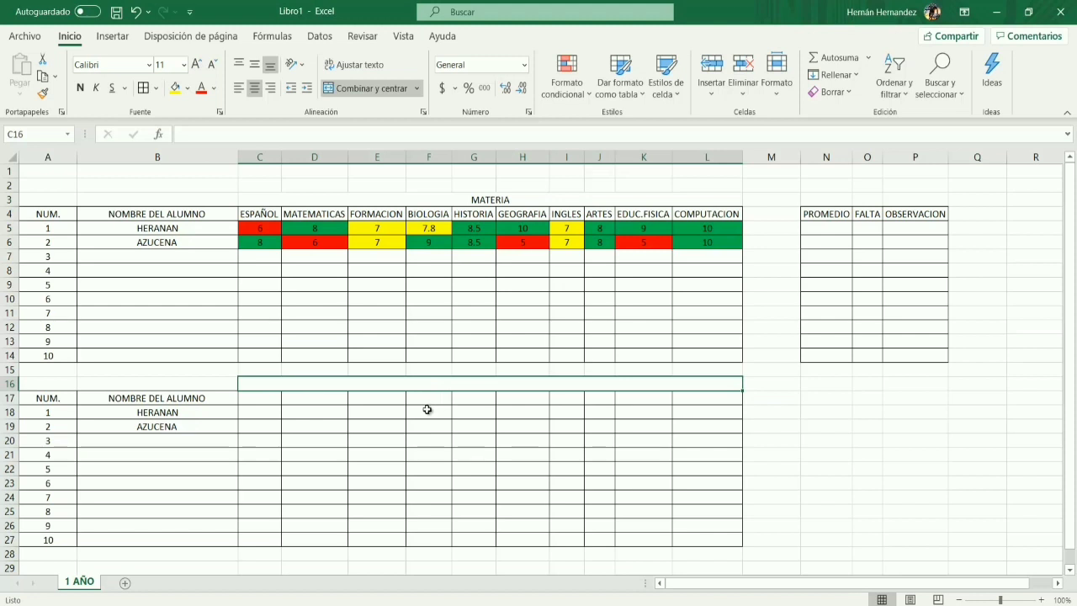
- Title the merged C16:L16 heading FALTAS
type("FALTAS")
left_click(521, 440)
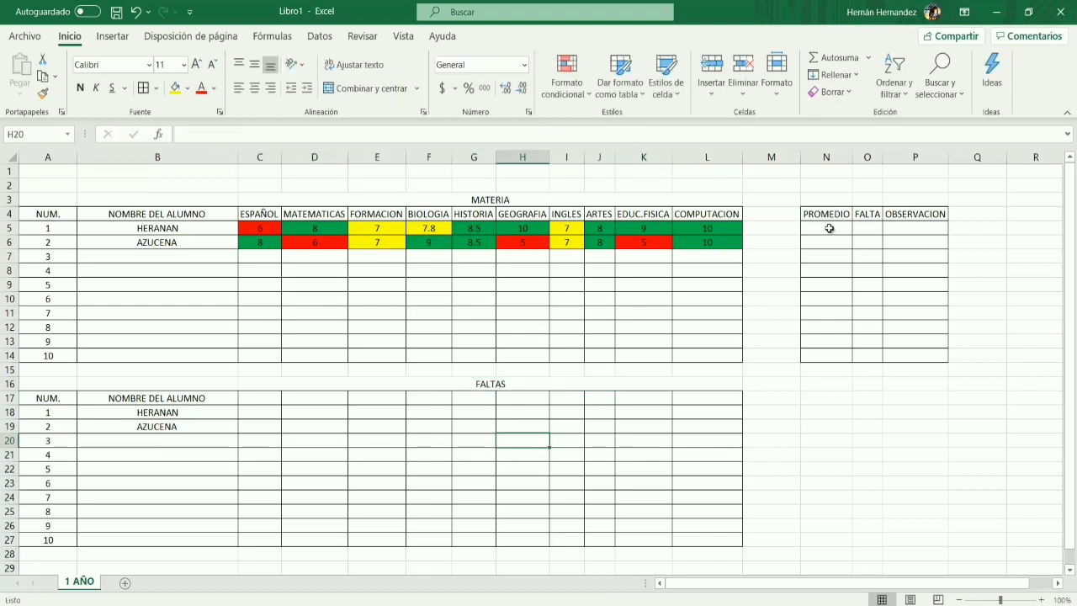
scroll(827, 231, "up", 3, "ctrl")
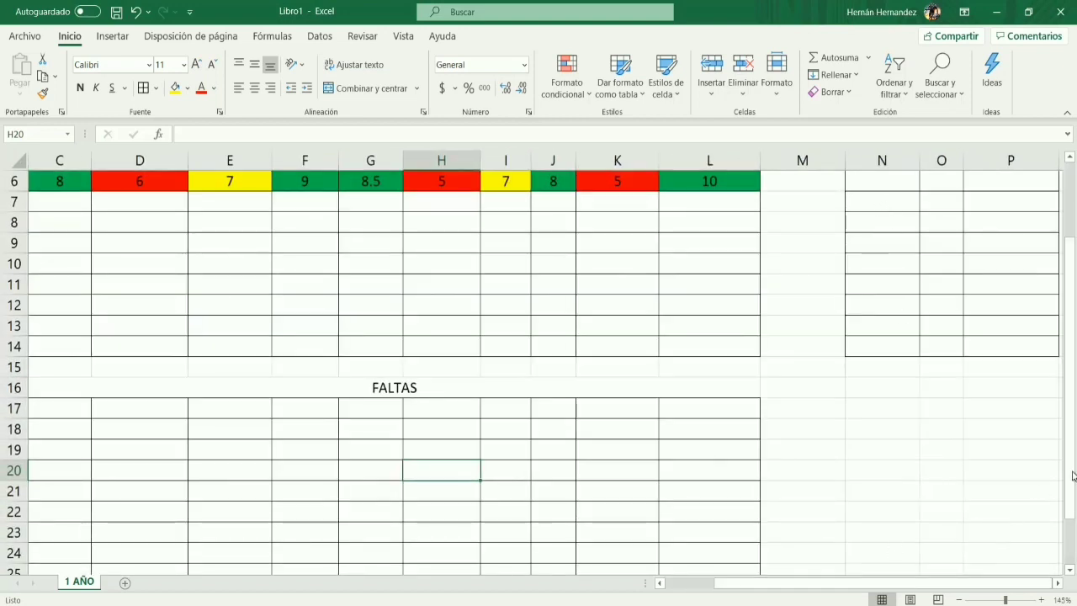
scroll(1057, 469, "up", 2)
- Enter =PROMEDIO(C5:L5) in N5 to average the first student's grades
left_click(887, 275)
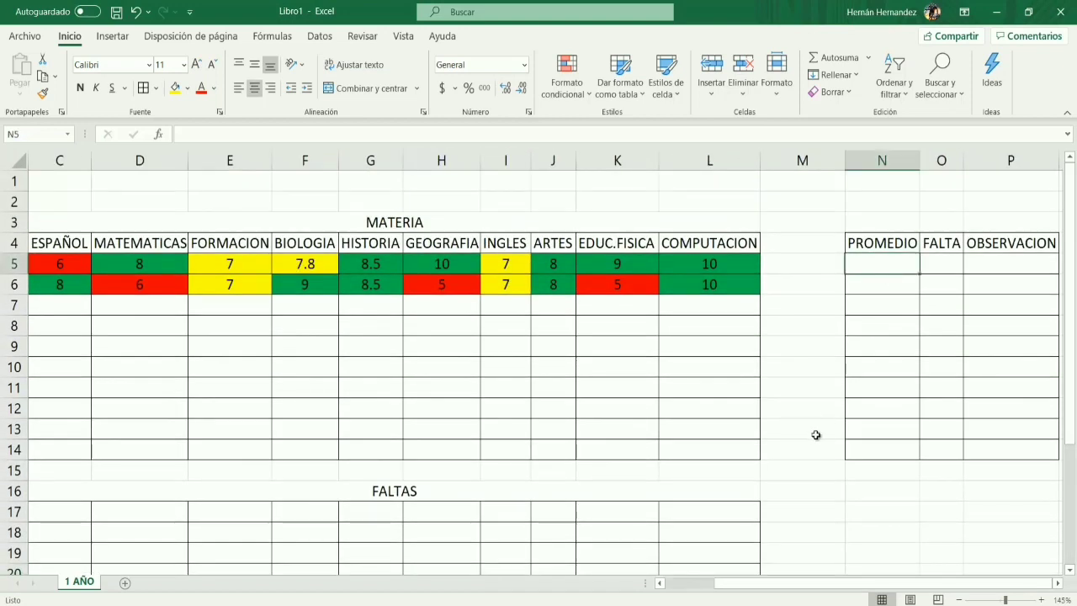
type("=")
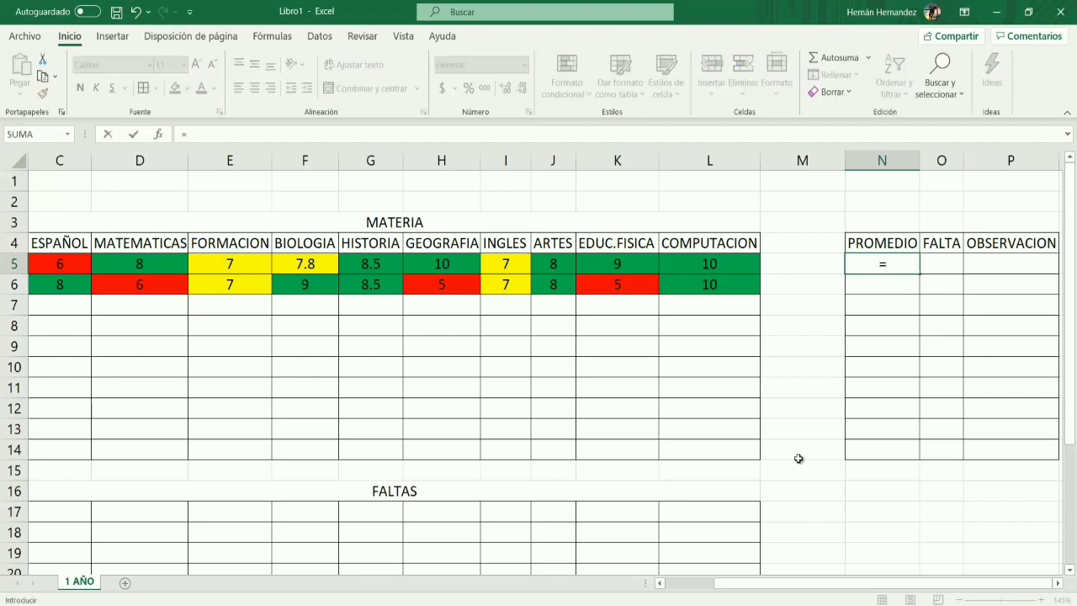
type("PR")
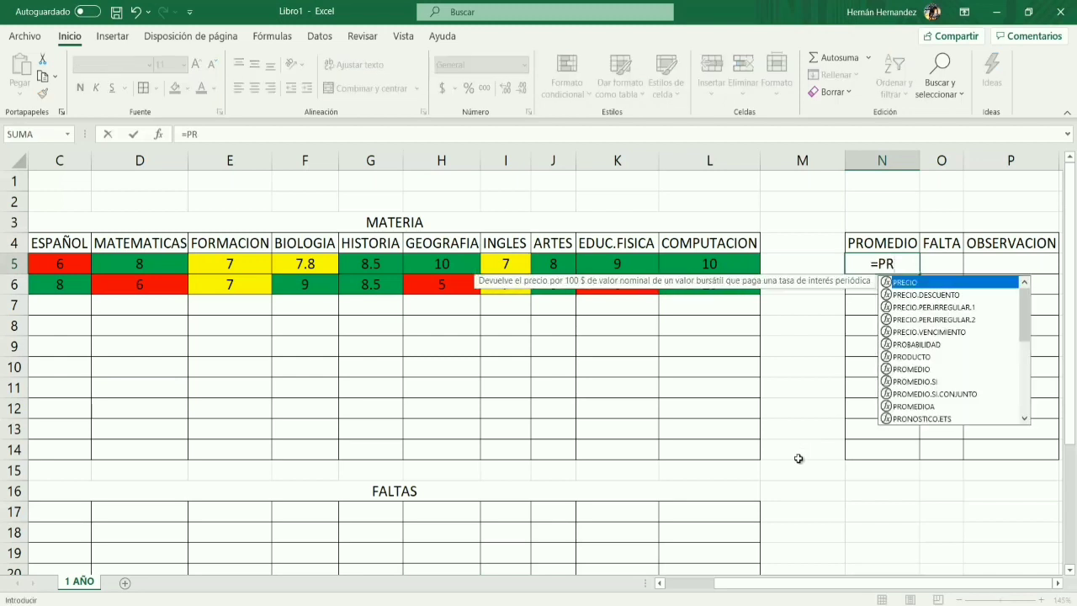
type("OME")
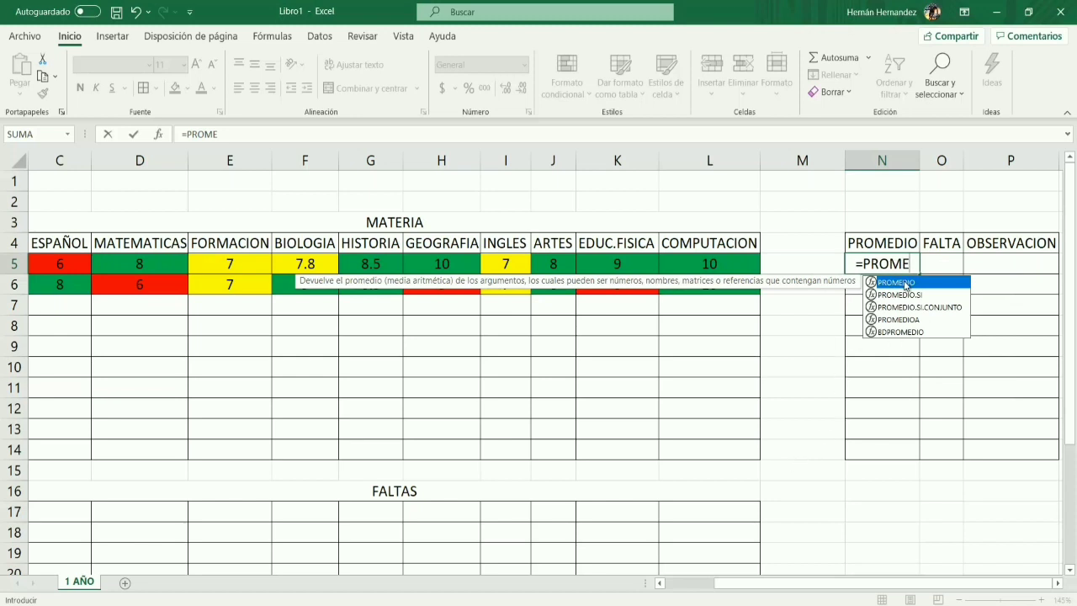
double_click(906, 285)
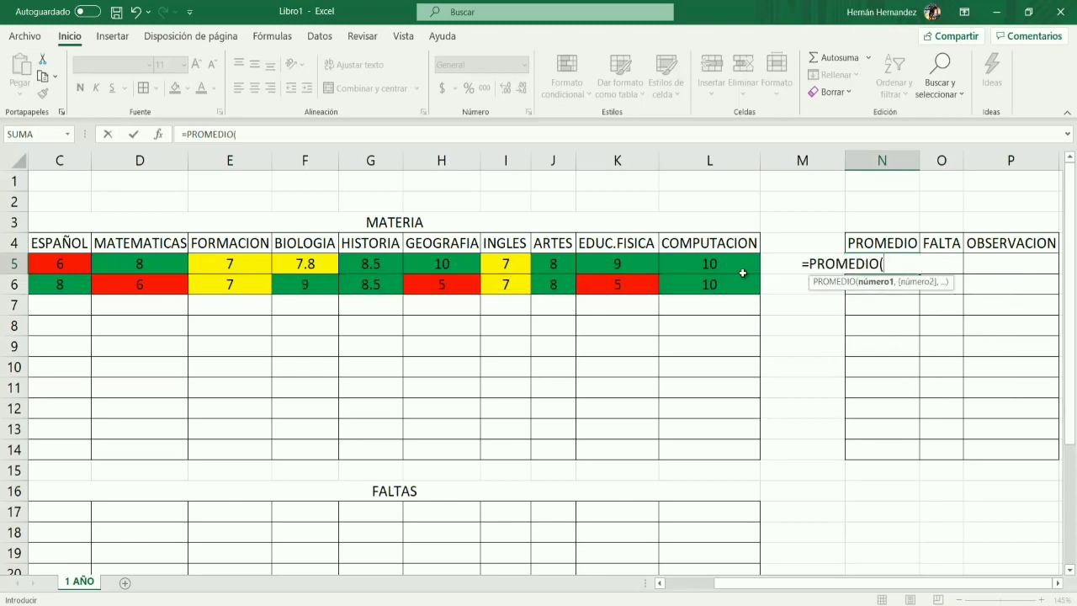
mouse_move(736, 264)
left_mouse_down()
mouse_move(229, 268)
mouse_move(422, 265)
left_mouse_up()
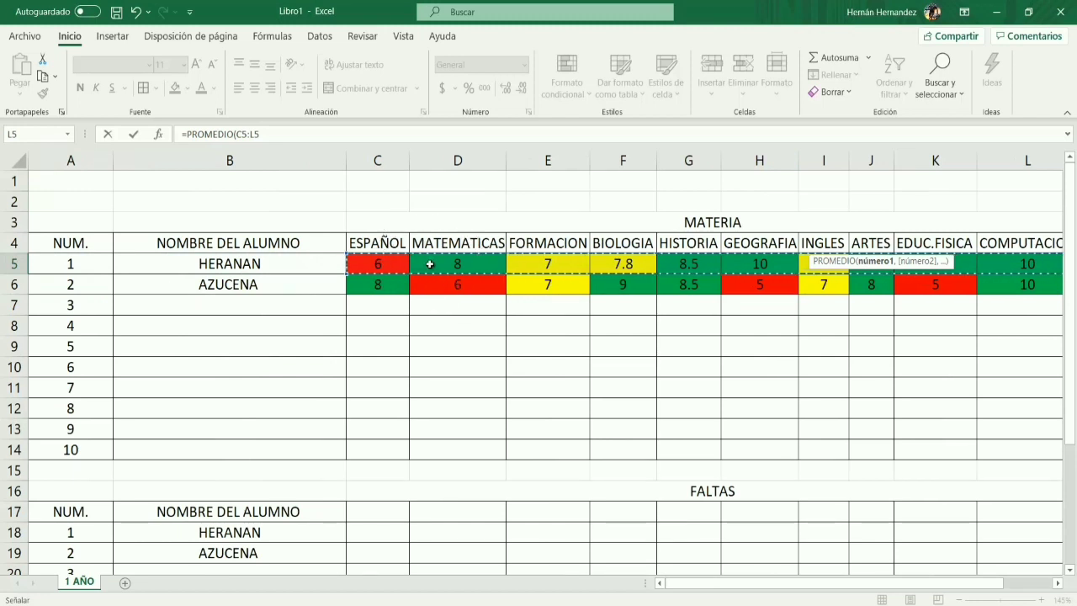
key("Return")
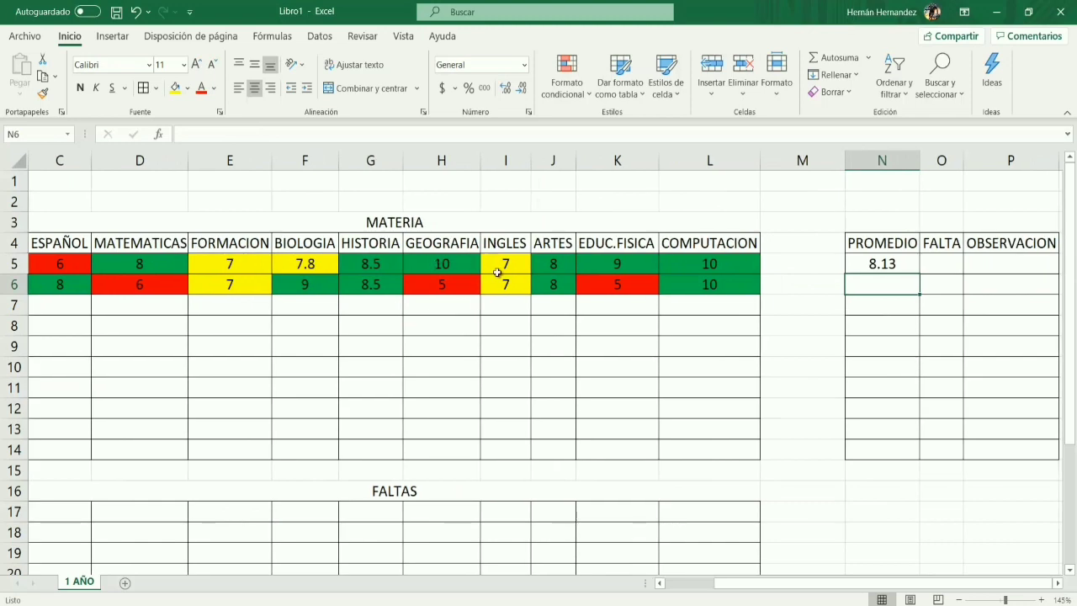
- Fill the average formula down N5:N14, giving 8.13 and 7.35 for the first two students
scroll(499, 293, "down", 1, "ctrl")
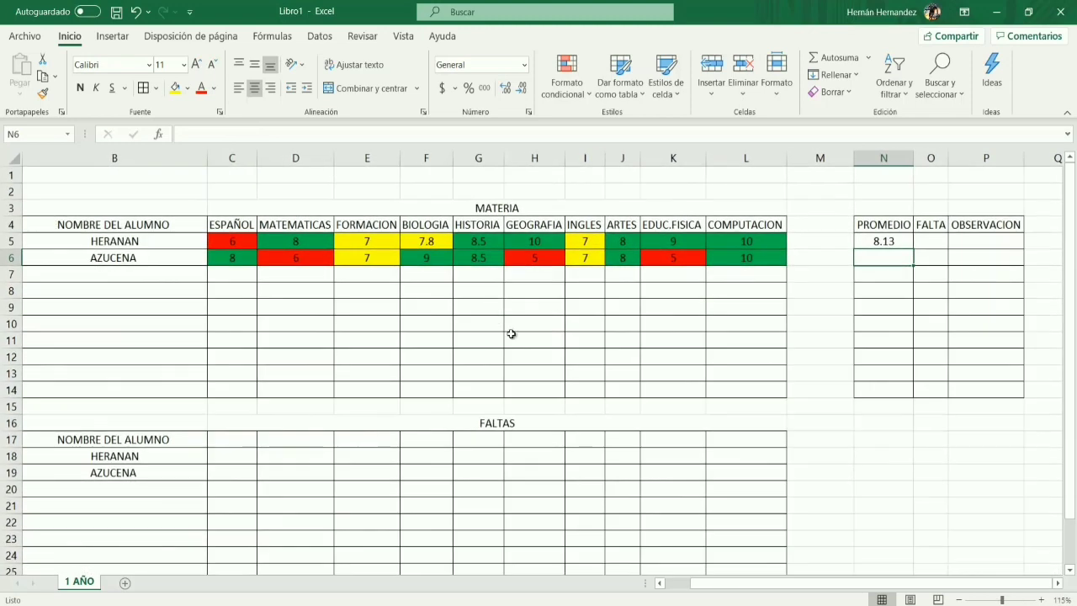
left_click(900, 241)
left_click(892, 261)
left_click(909, 242)
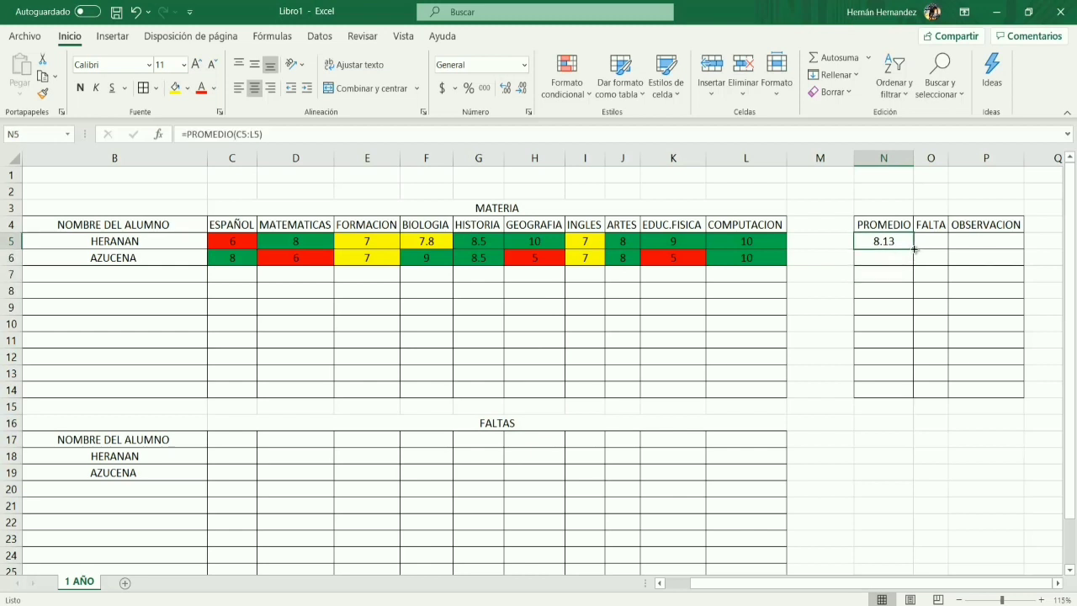
left_click_drag(915, 249, 915, 279)
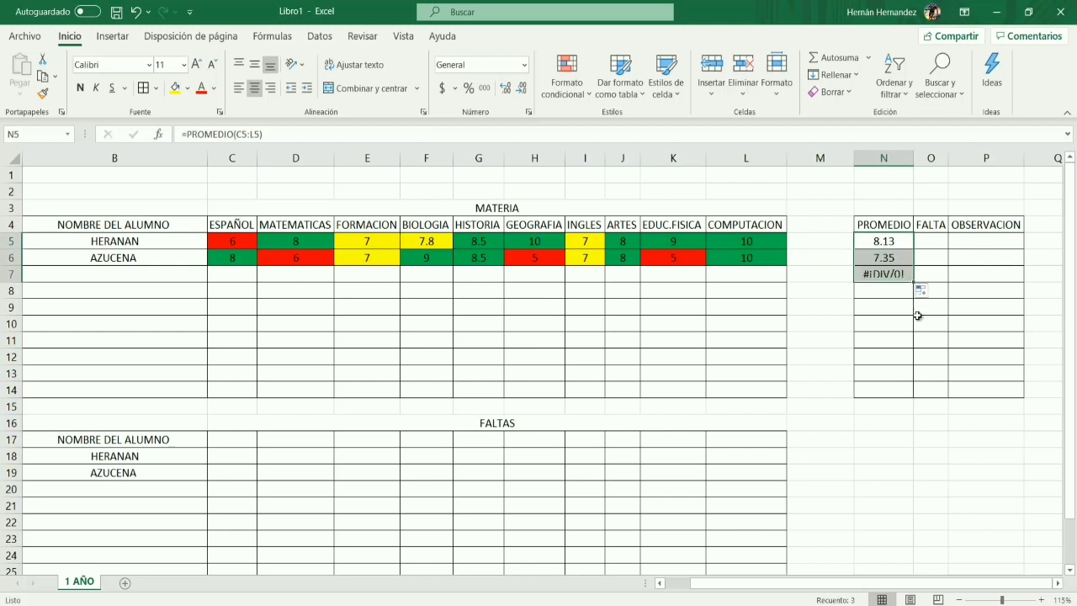
left_click(917, 318)
left_click(903, 275)
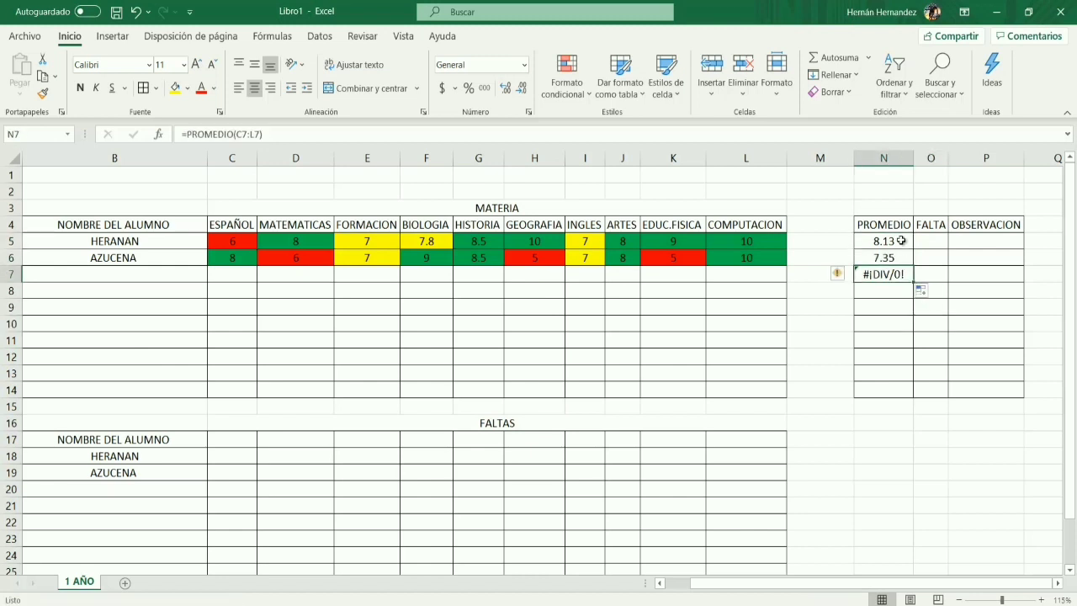
left_click(901, 240)
left_click_drag(913, 251, 916, 392)
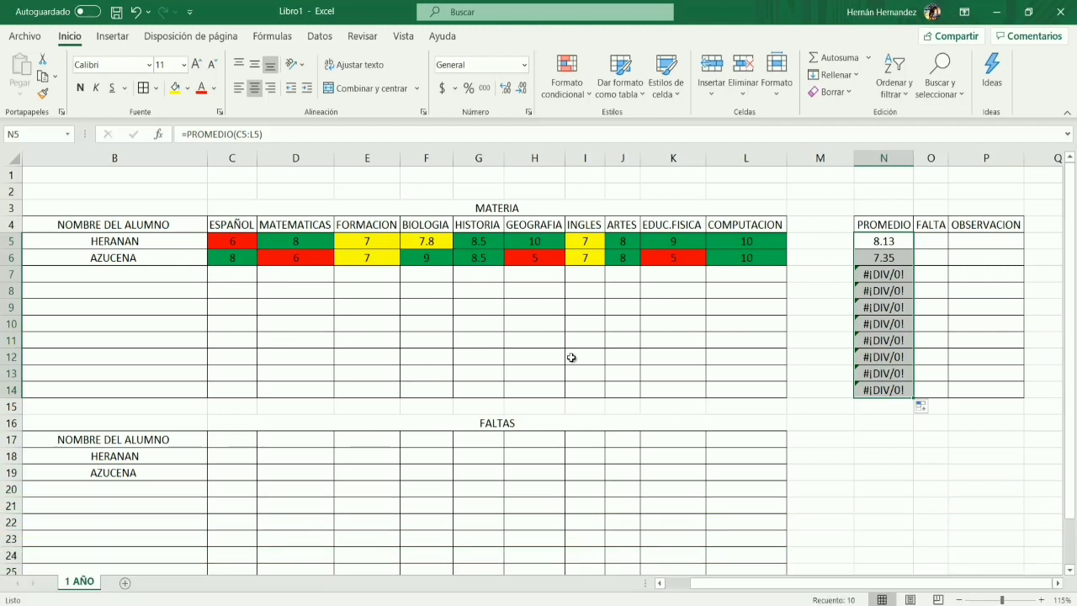
scroll(943, 427, "down", 1)
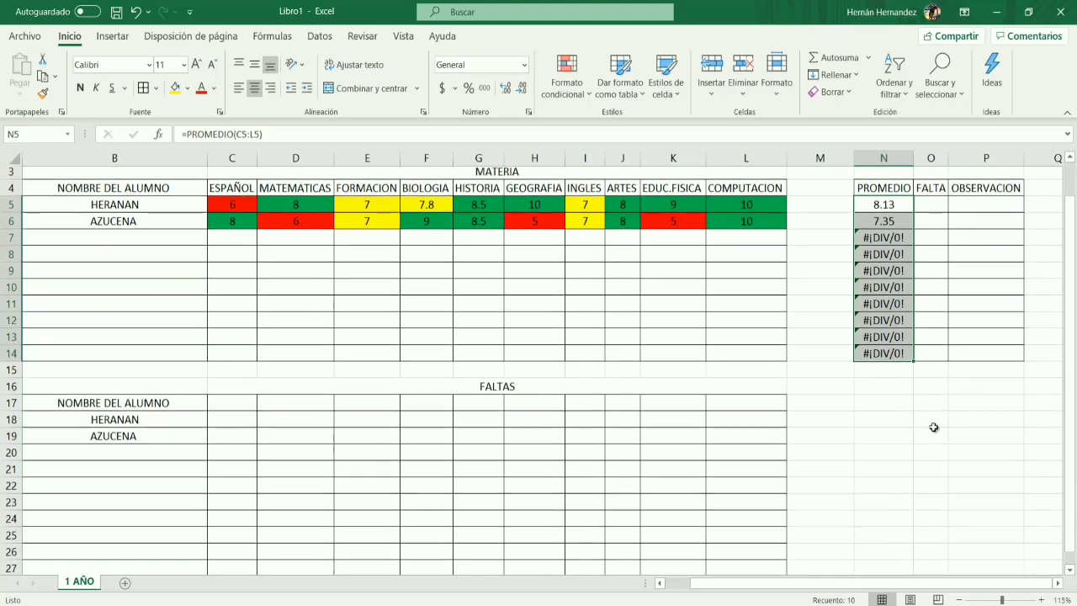
scroll(803, 389, "down", 1)
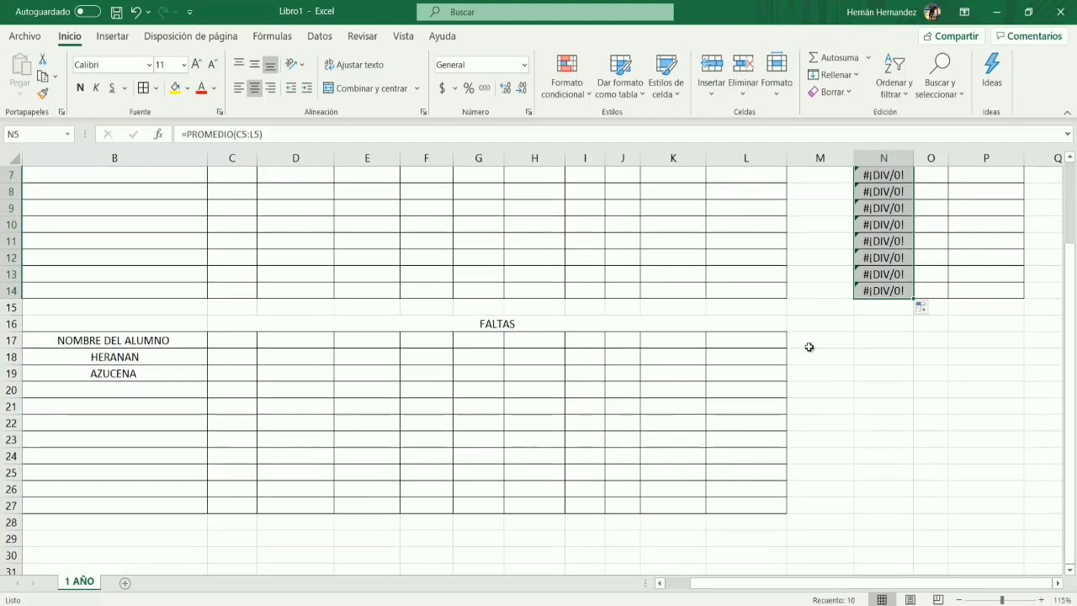
- Enter a centred =SUMA(C17:L17) in M17 and fill it down to M27
left_click(812, 341)
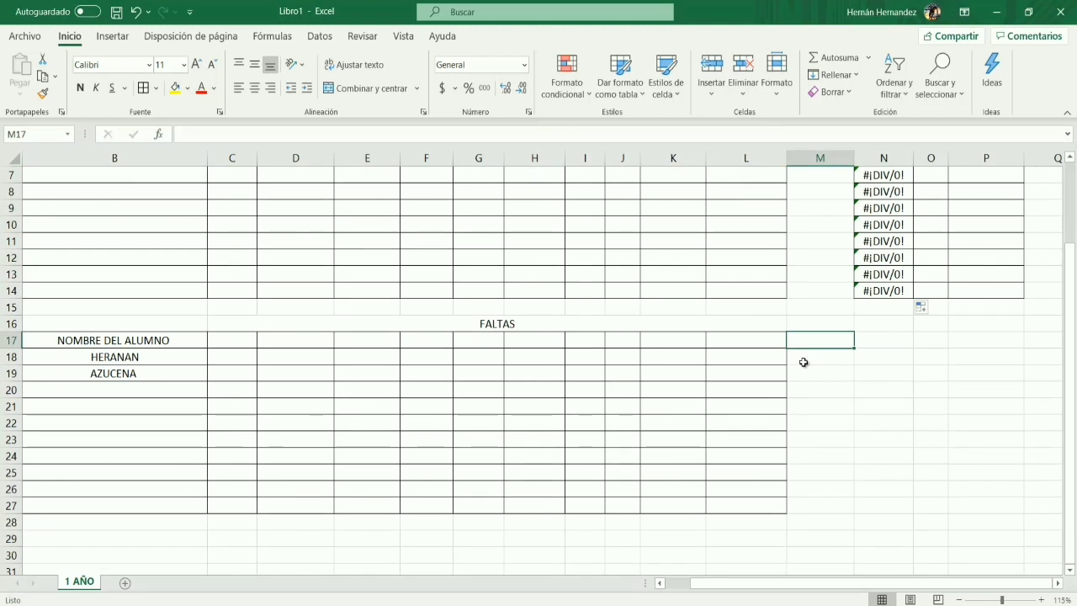
type("=SUMA")
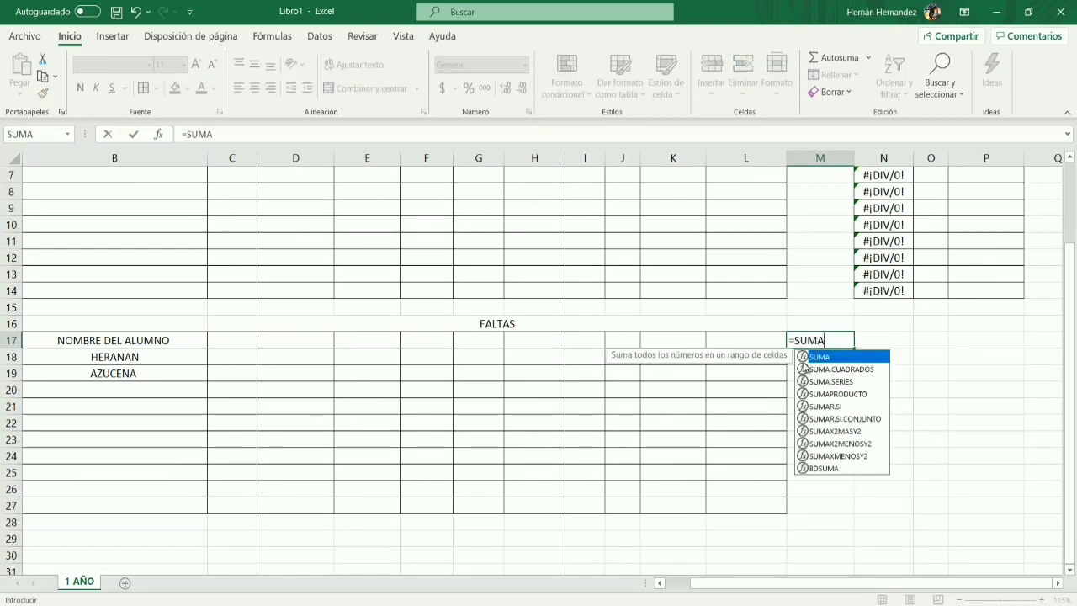
double_click(826, 359)
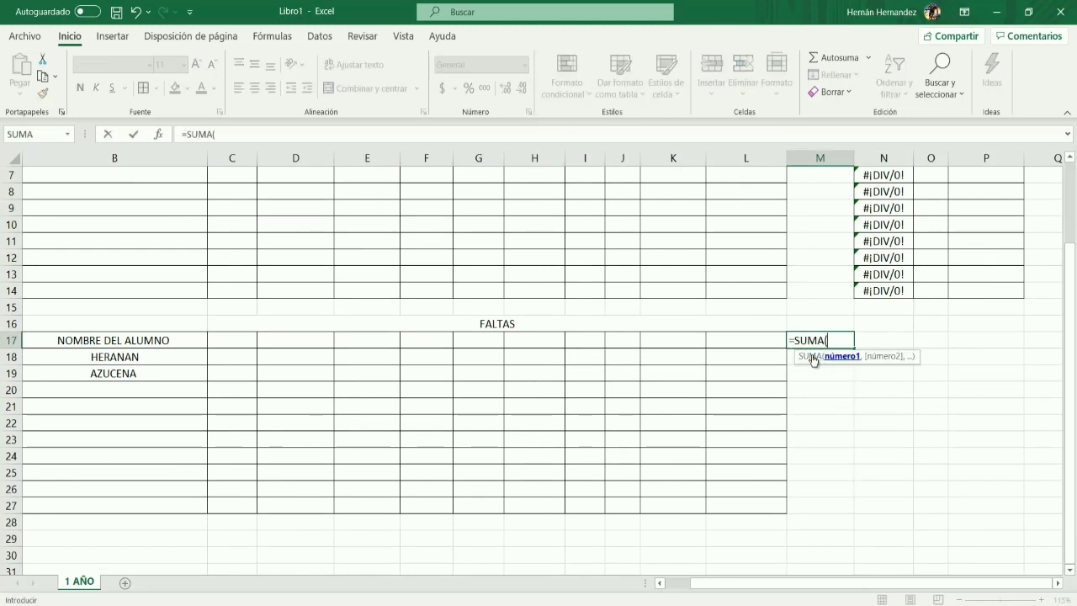
mouse_move(764, 343)
left_mouse_down()
mouse_move(384, 370)
mouse_move(255, 338)
left_mouse_up()
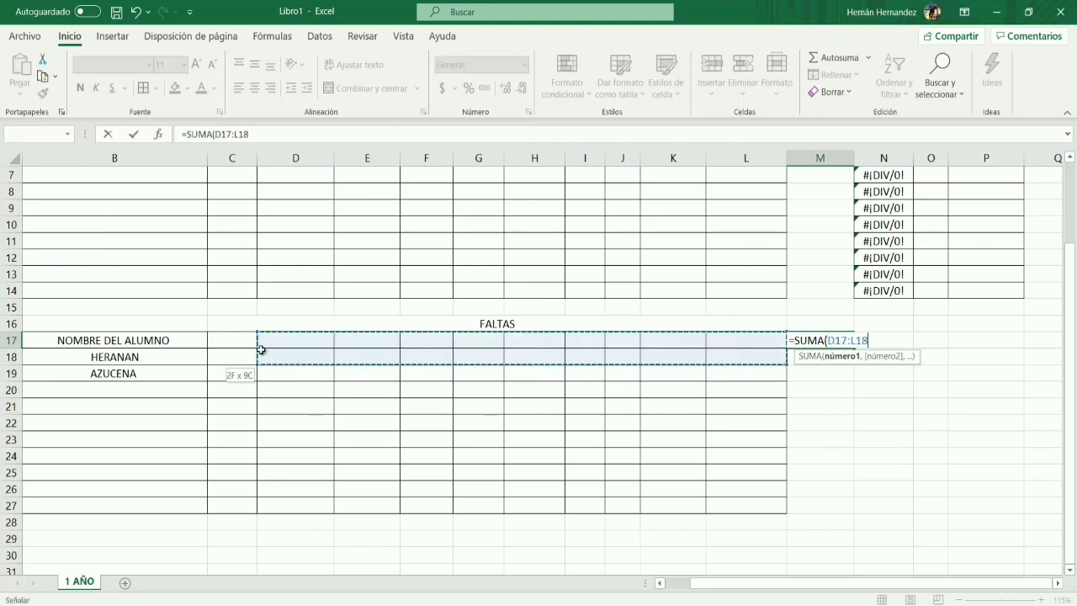
key("Return")
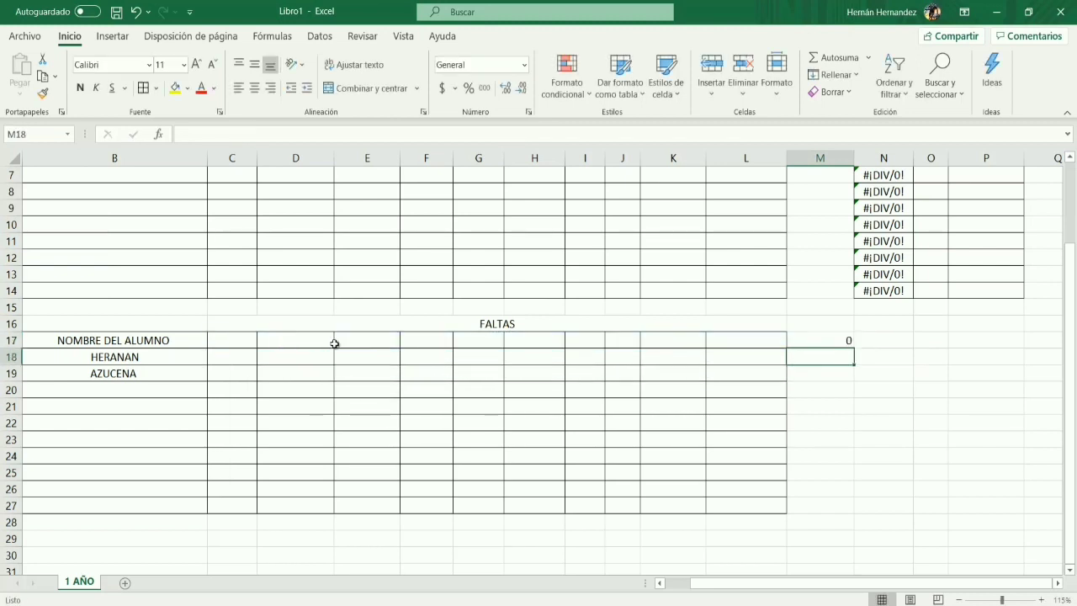
left_click(824, 341)
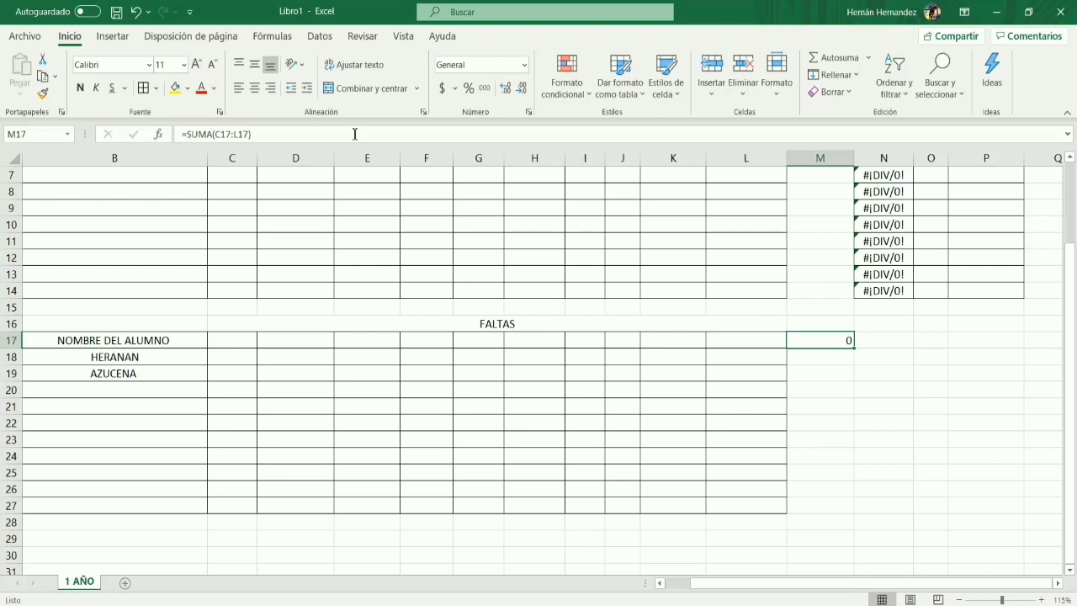
left_click(254, 88)
left_click_drag(854, 348, 854, 515)
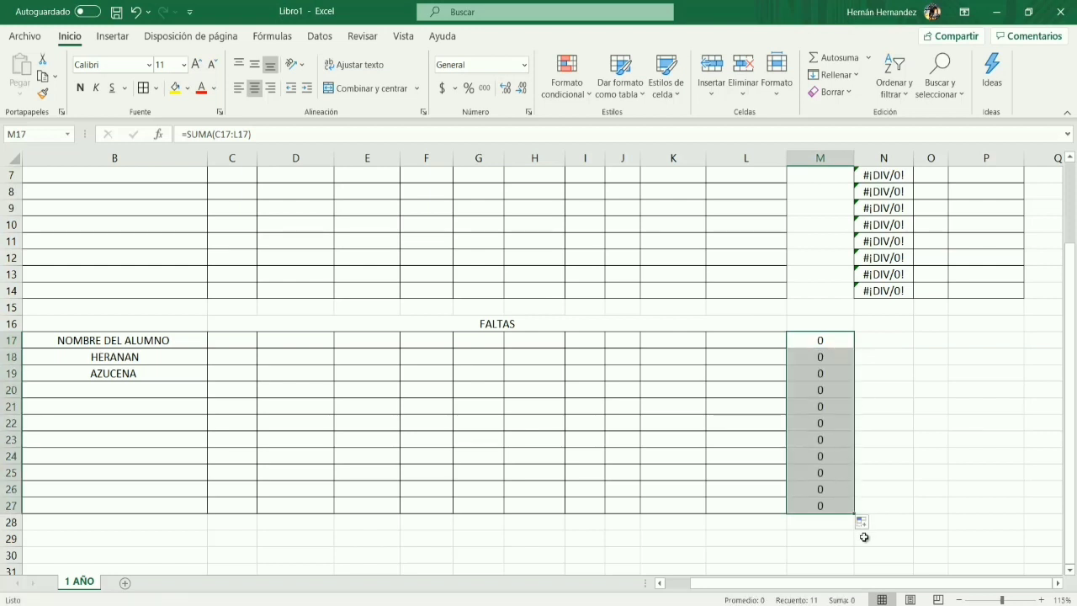
- Record absences 1, 5 and 6 in row 17 and two single absences in HERANAN's row 18
left_click(238, 344)
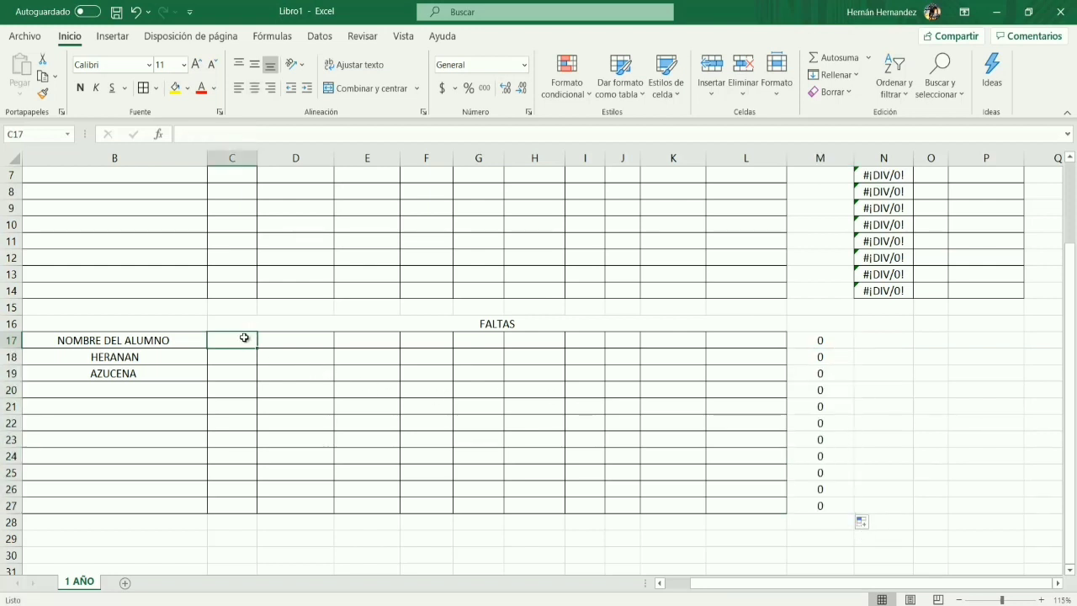
type("1")
key("Tab")
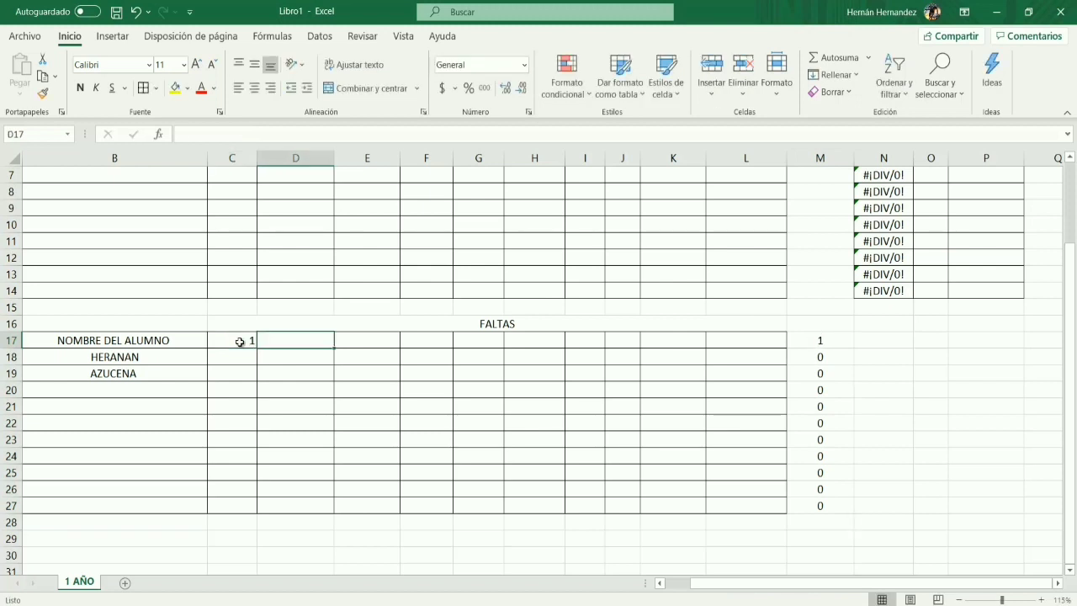
key("Tab")
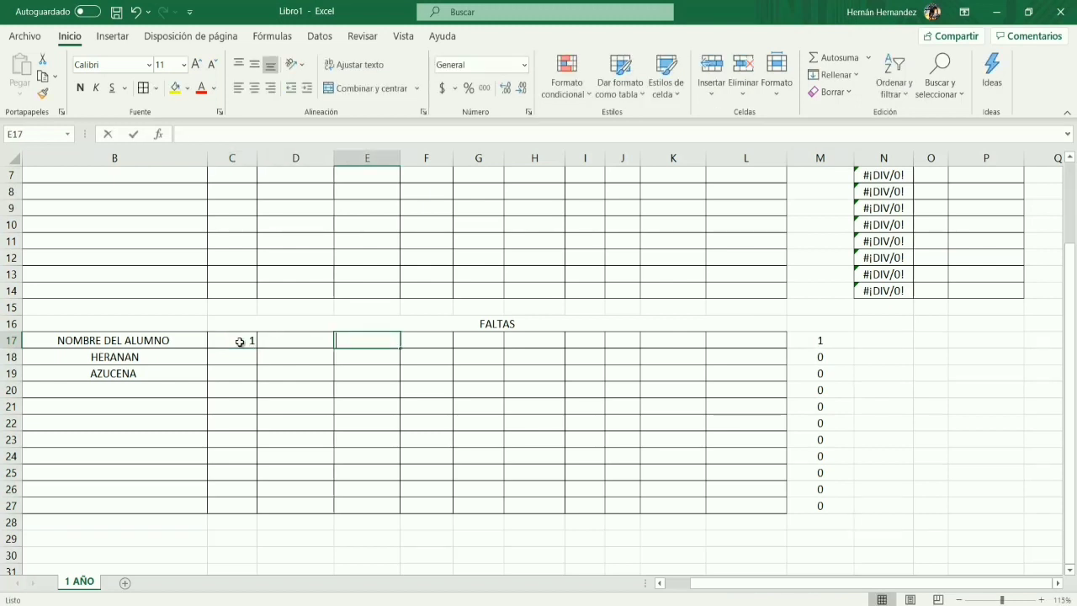
type("5")
key("Tab")
key("Tab")
key("Tab")
key("Tab")
type("6")
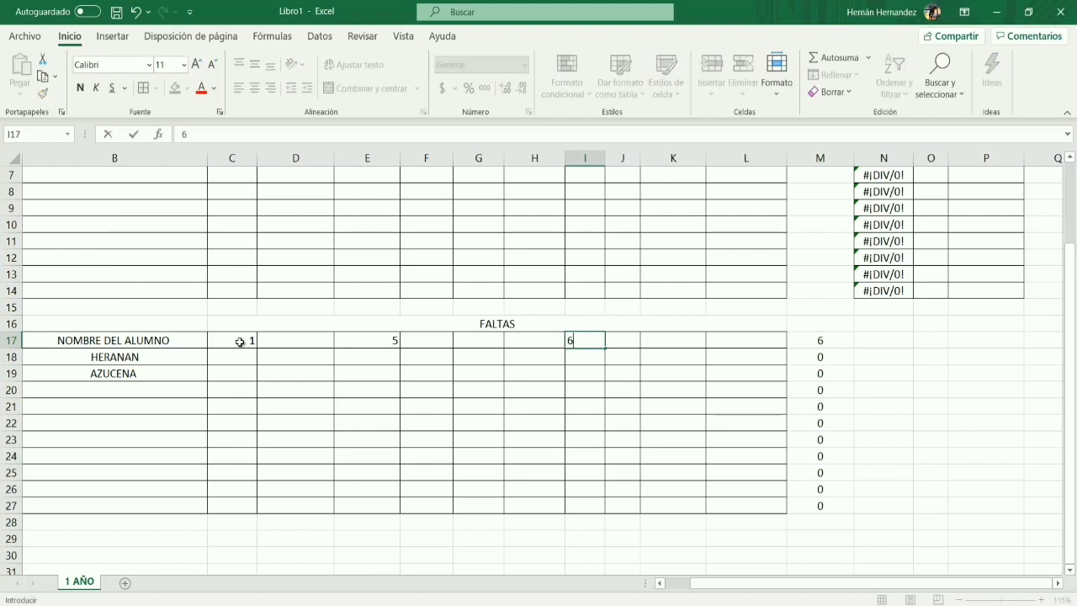
key("Down")
key("Left")
key("Left")
key("Left")
key("Left")
key("Left")
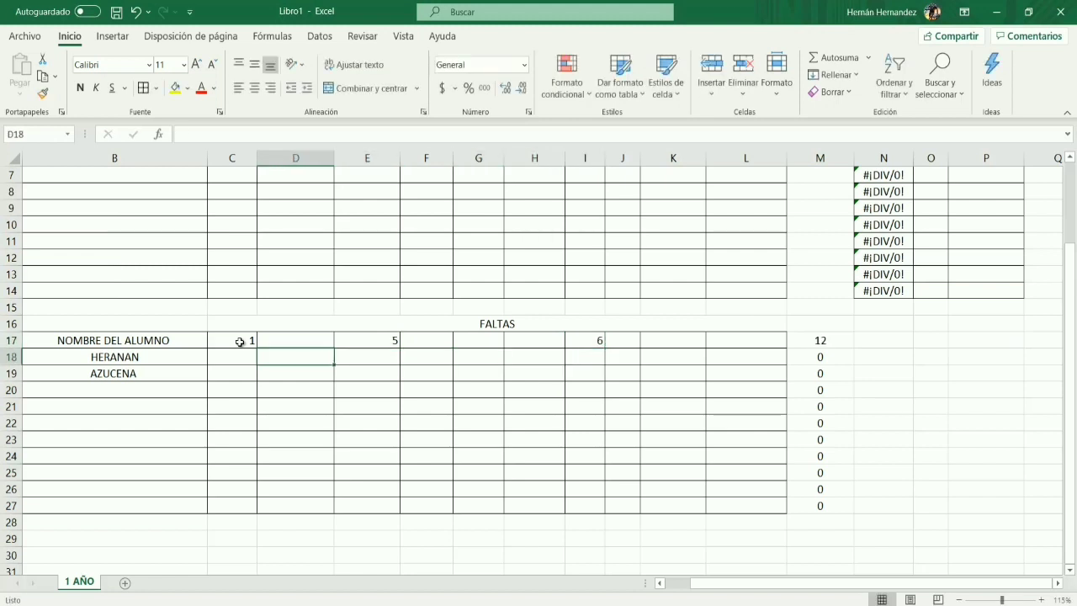
type("1")
key("Tab")
key("Tab")
key("Tab")
key("Tab")
type("1")
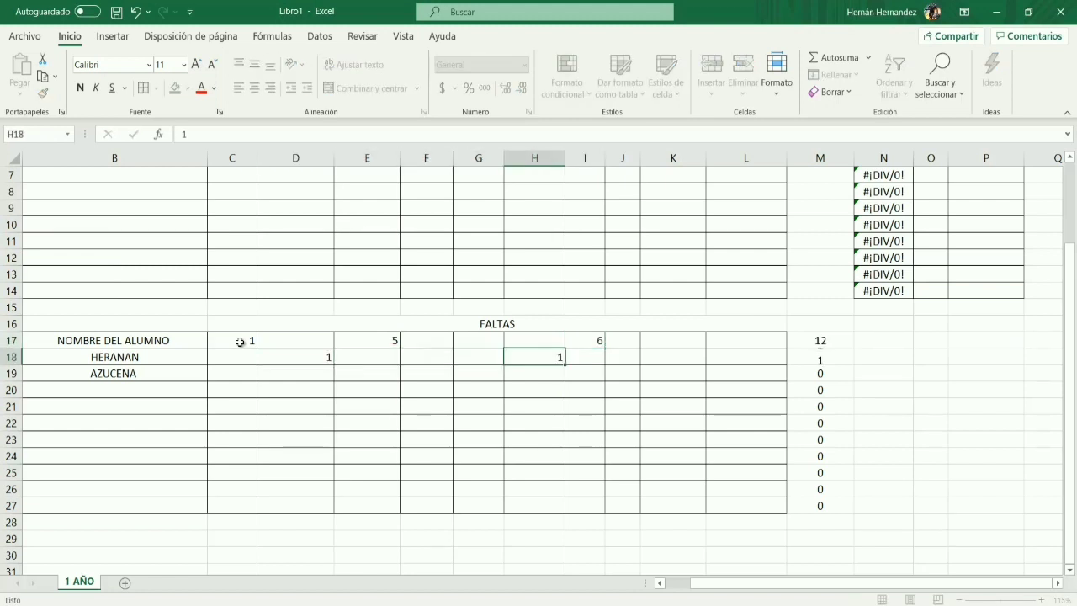
key("Tab")
key("Tab")
key("Tab")
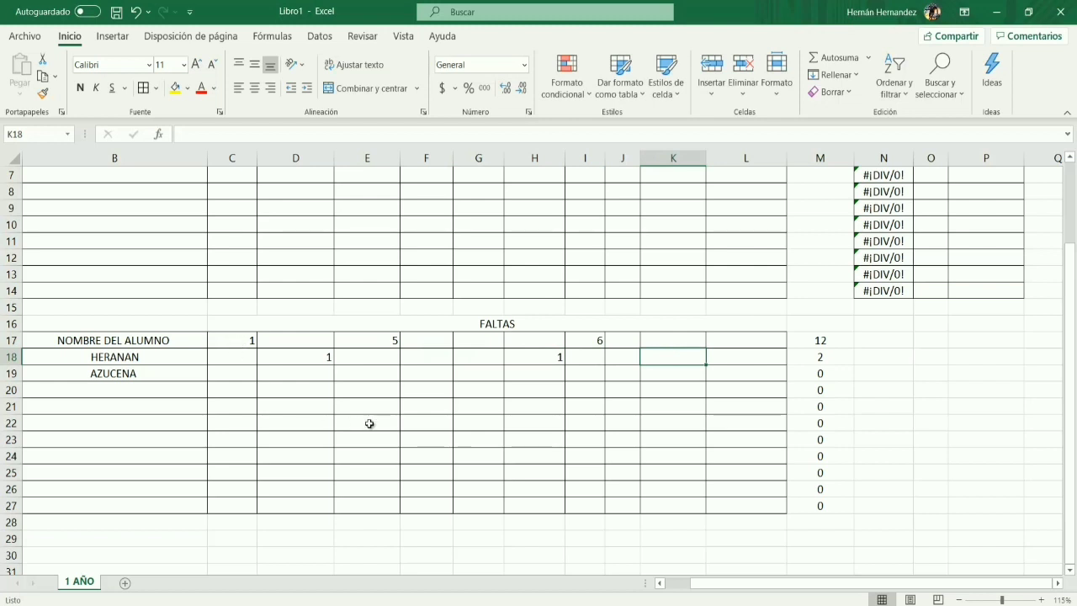
- Centre the absence entries in C17:L27
left_click_drag(236, 344, 766, 505)
left_click(255, 87)
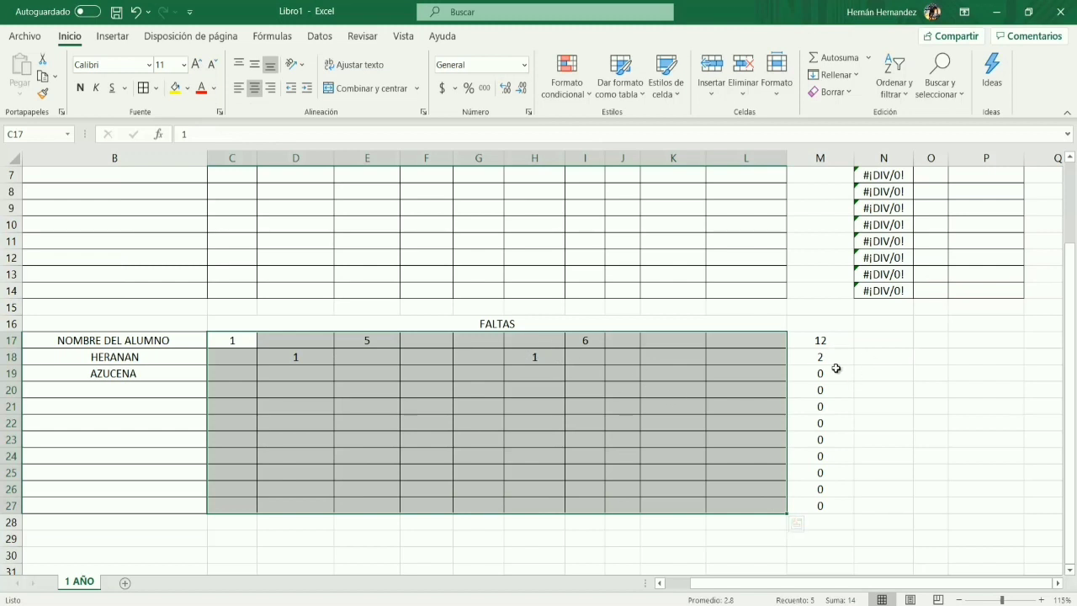
left_click(859, 384)
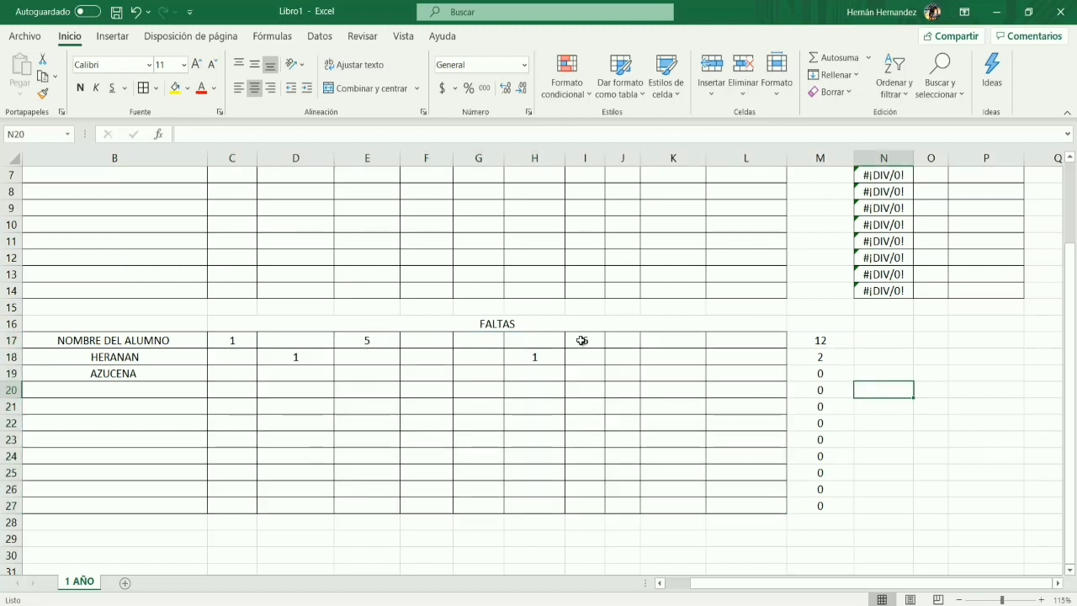
- Enter =M17 in O5 and fill it down to O14
scroll(934, 362, "up", 2)
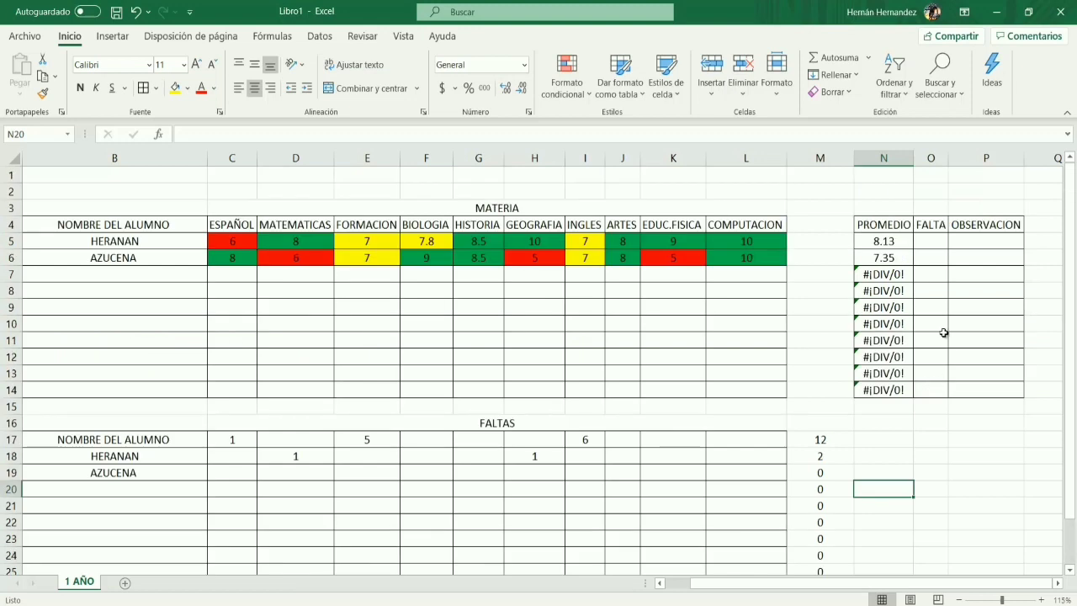
scroll(943, 333, "down", 1)
left_click(931, 192)
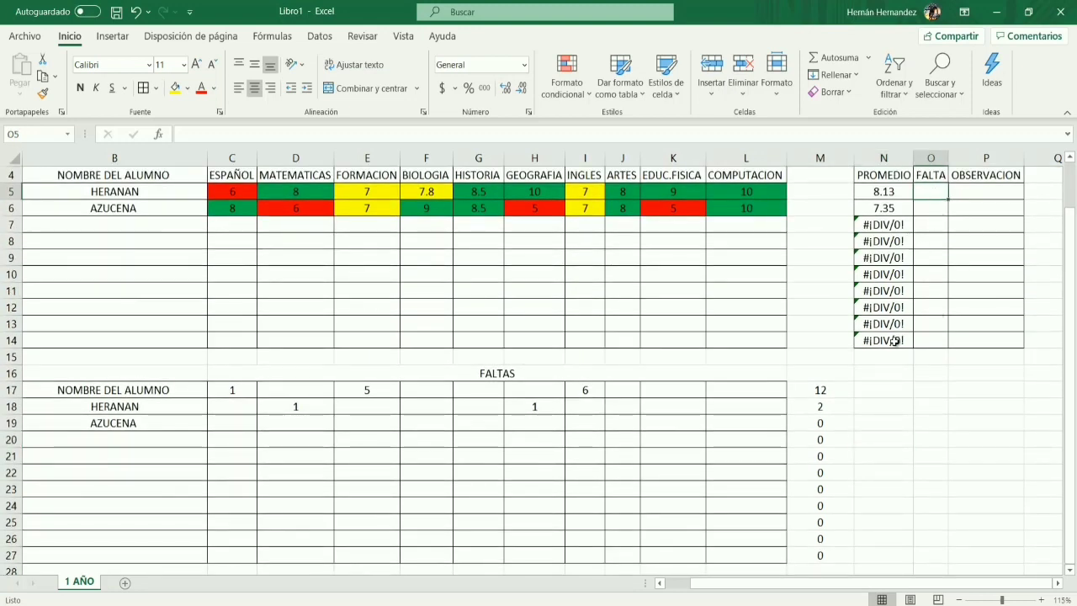
type("=")
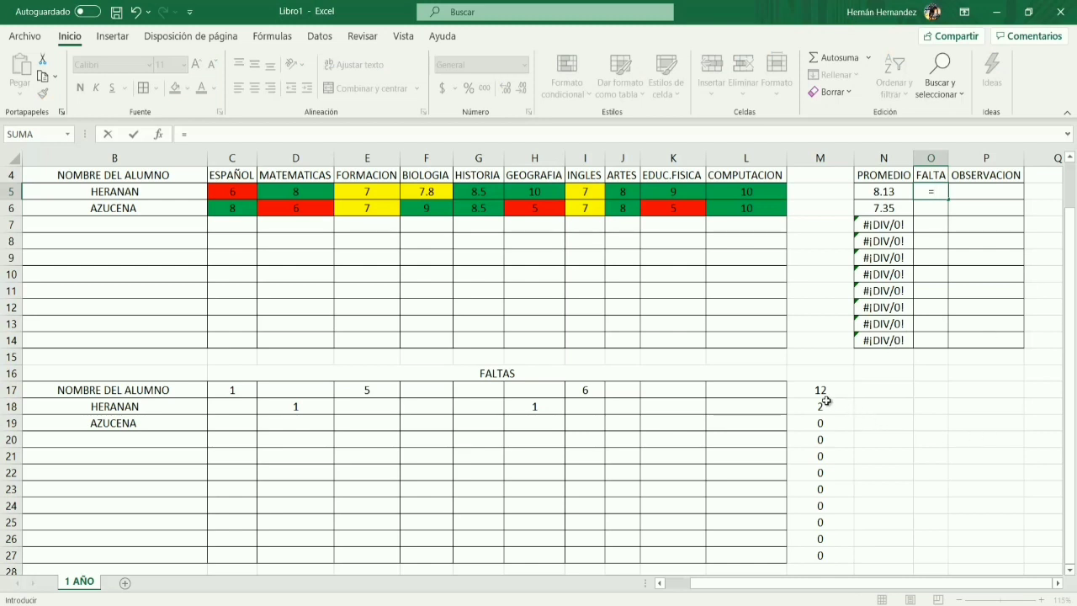
left_click(827, 391)
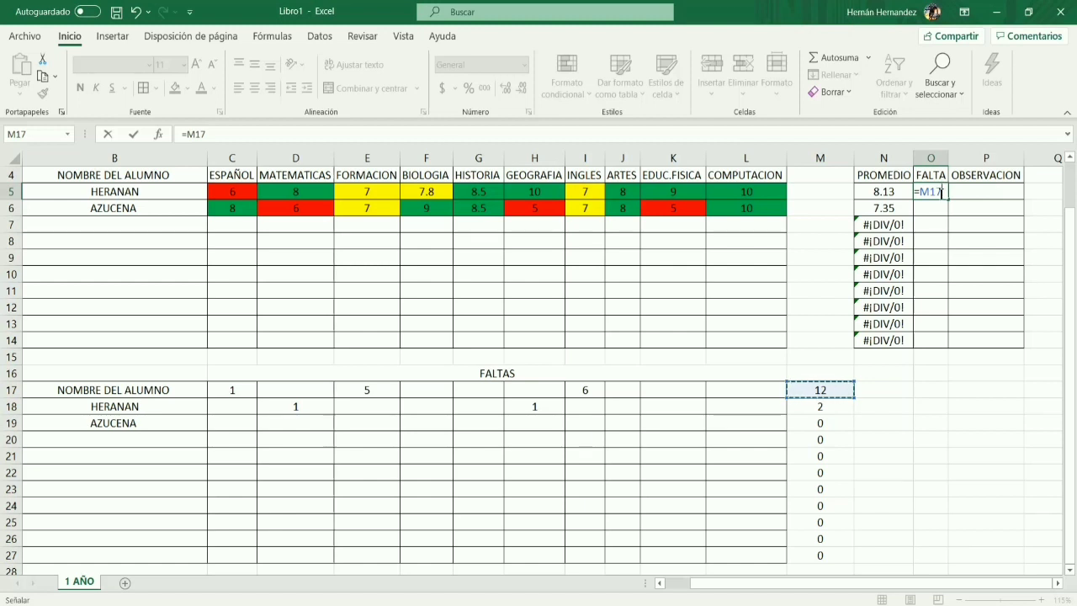
key("Return")
left_click(941, 195)
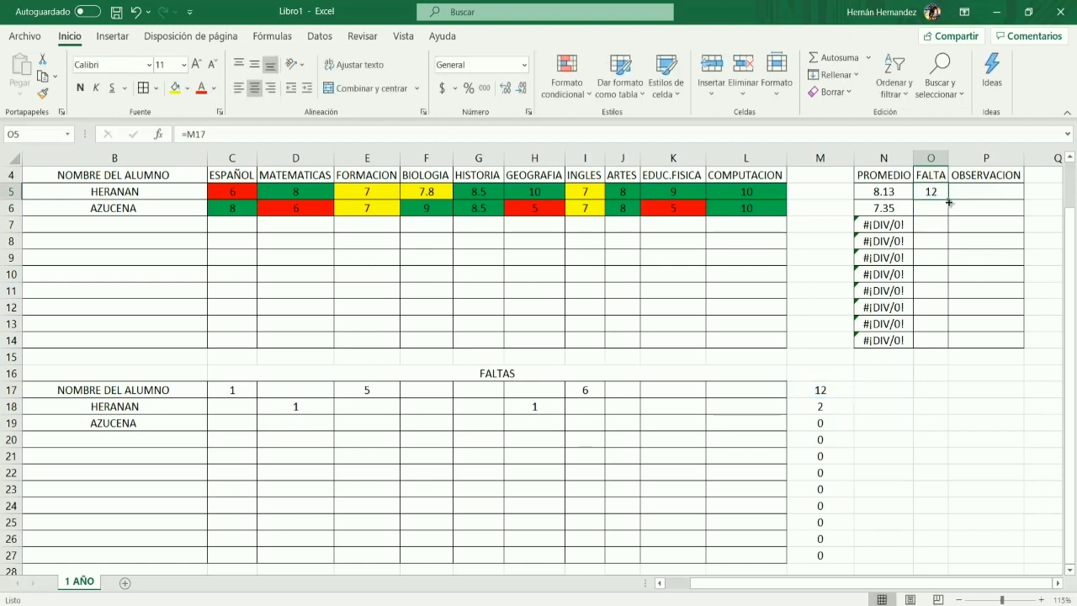
left_click_drag(949, 201, 956, 346)
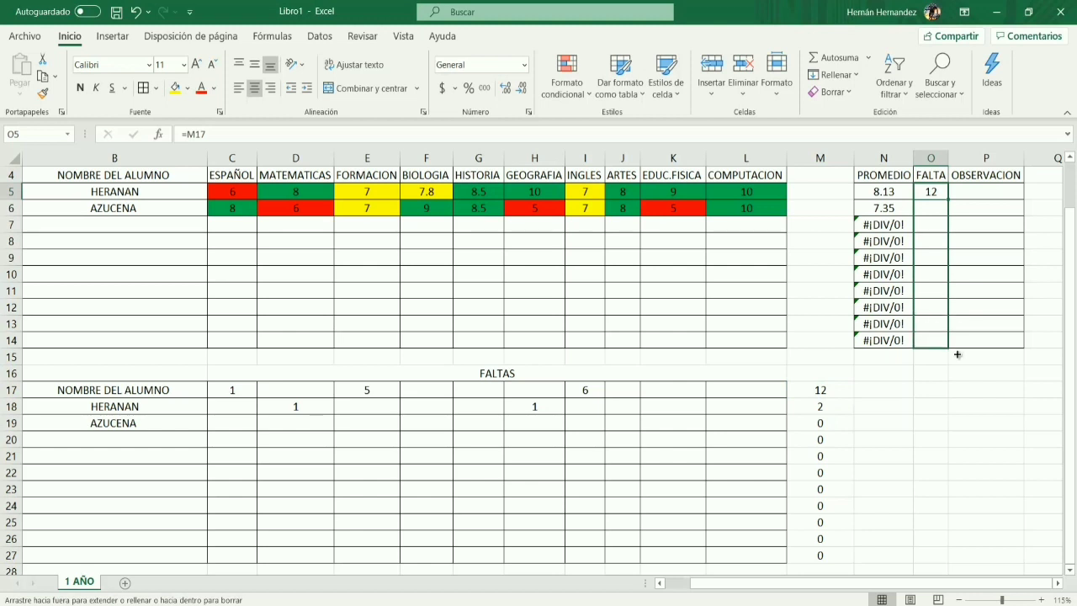
- Change O6 to =M18 so the second student shows 2 absences
left_click(830, 407)
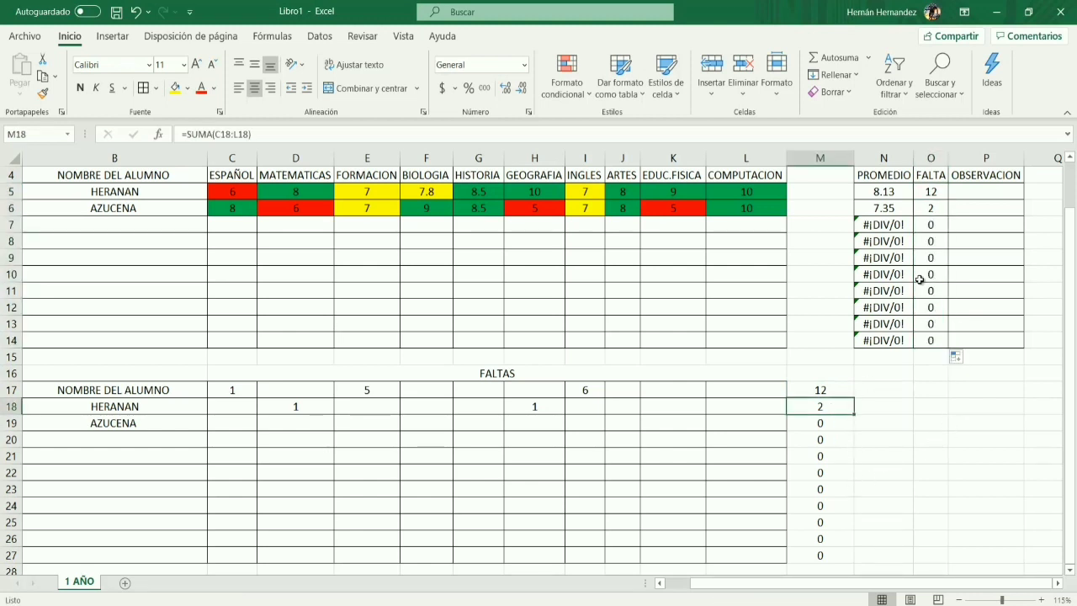
left_click(935, 209)
type("=")
left_click(821, 406)
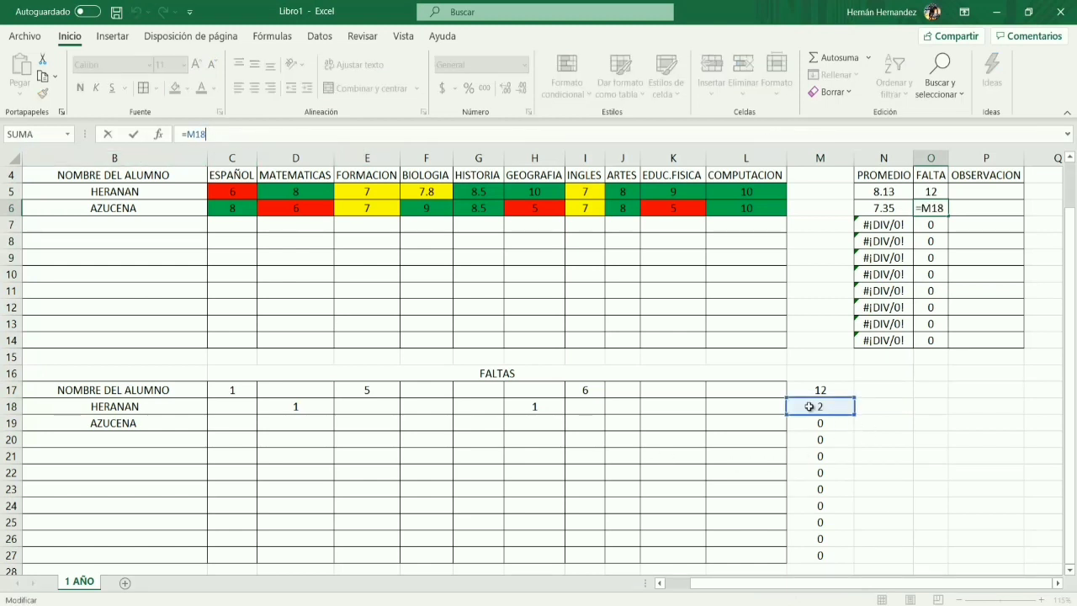
key("Return")
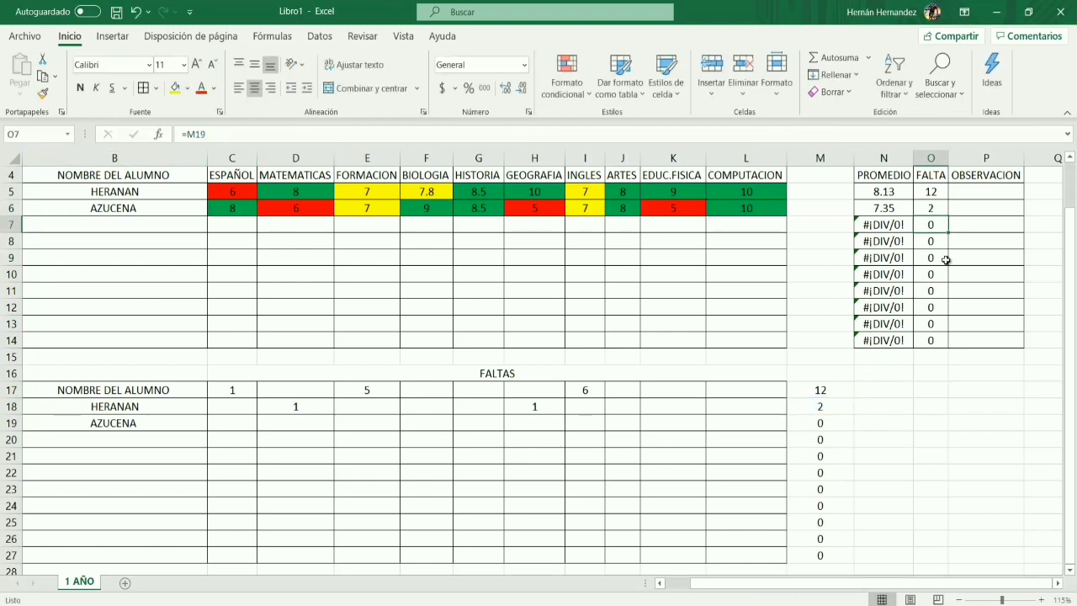
left_click(971, 197)
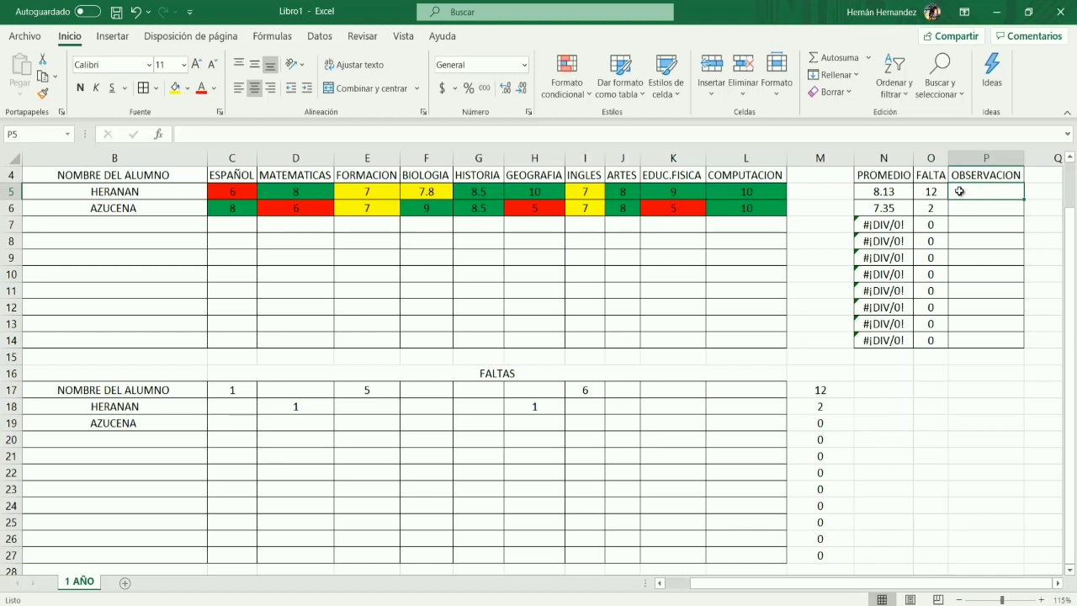
left_click(323, 133)
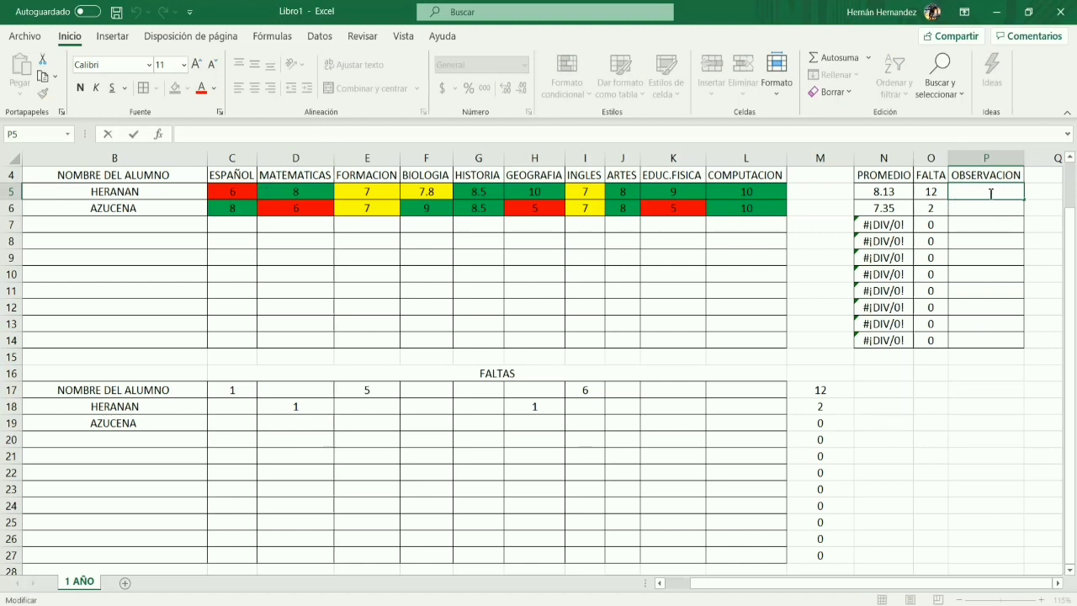
scroll(999, 202, "up", 1)
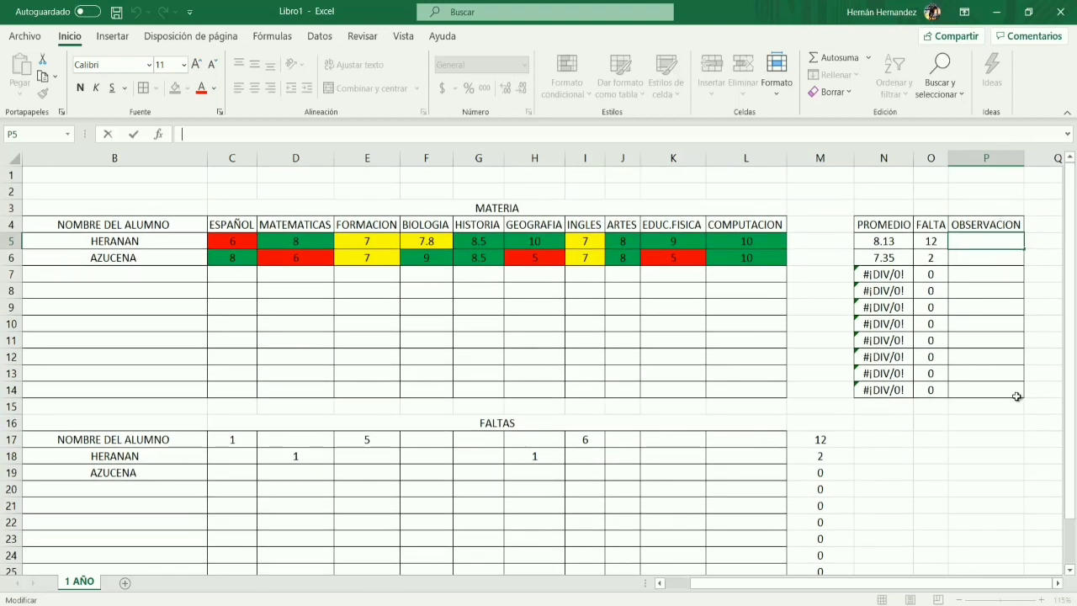
left_click(983, 470)
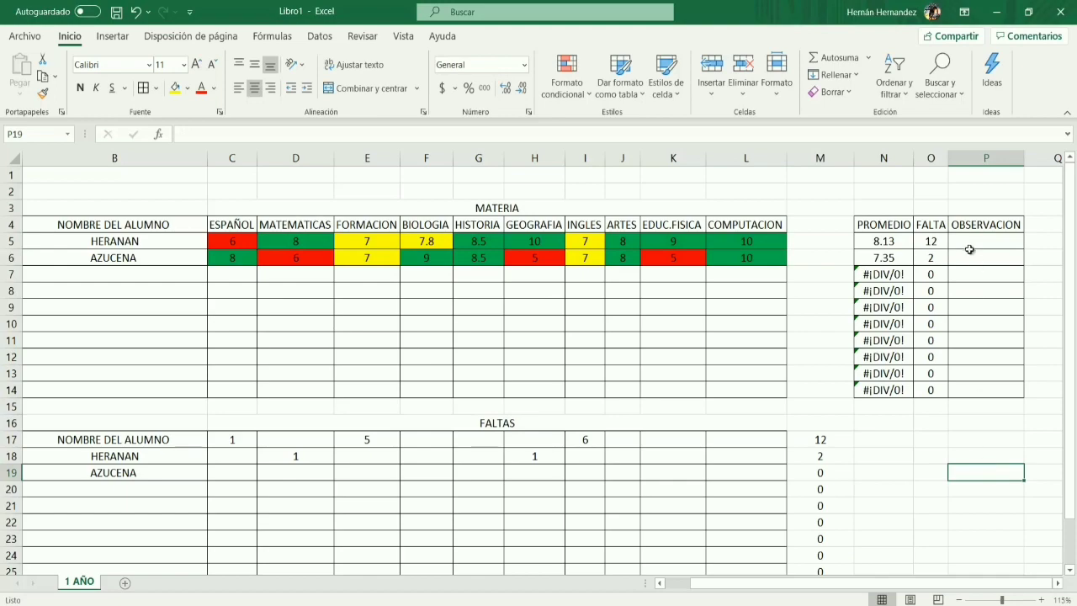
scroll(986, 250, "up", 2, "ctrl")
scroll(986, 251, "up", 1, "ctrl")
scroll(986, 250, "up", 1, "ctrl")
left_click_drag(1070, 372, 1070, 307)
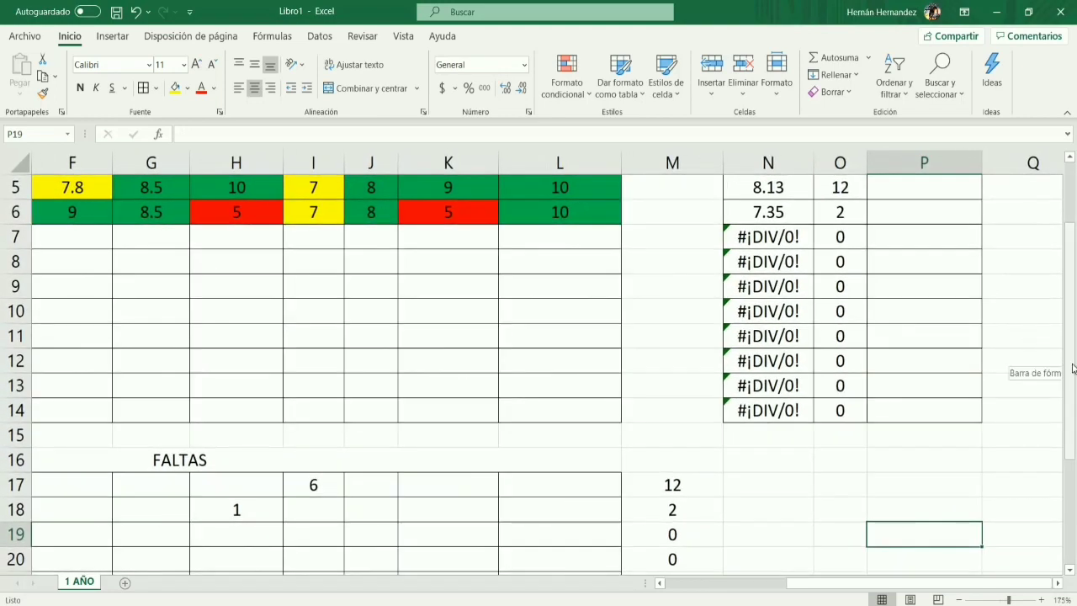
scroll(917, 295, "up", 1, "ctrl")
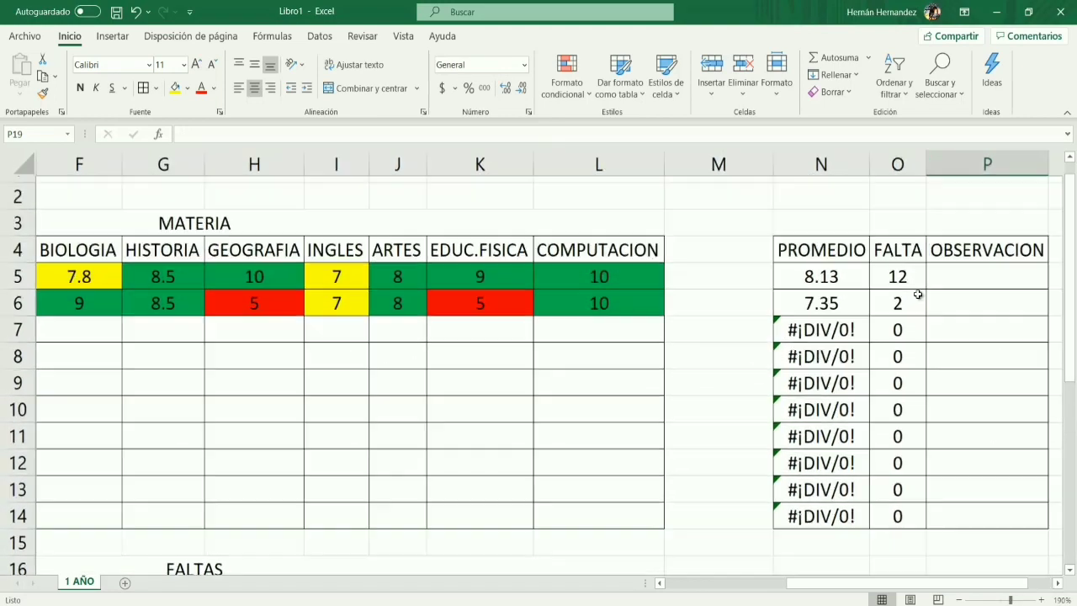
scroll(919, 292, "up", 1, "ctrl")
scroll(1072, 368, "up", 1)
left_click(967, 309)
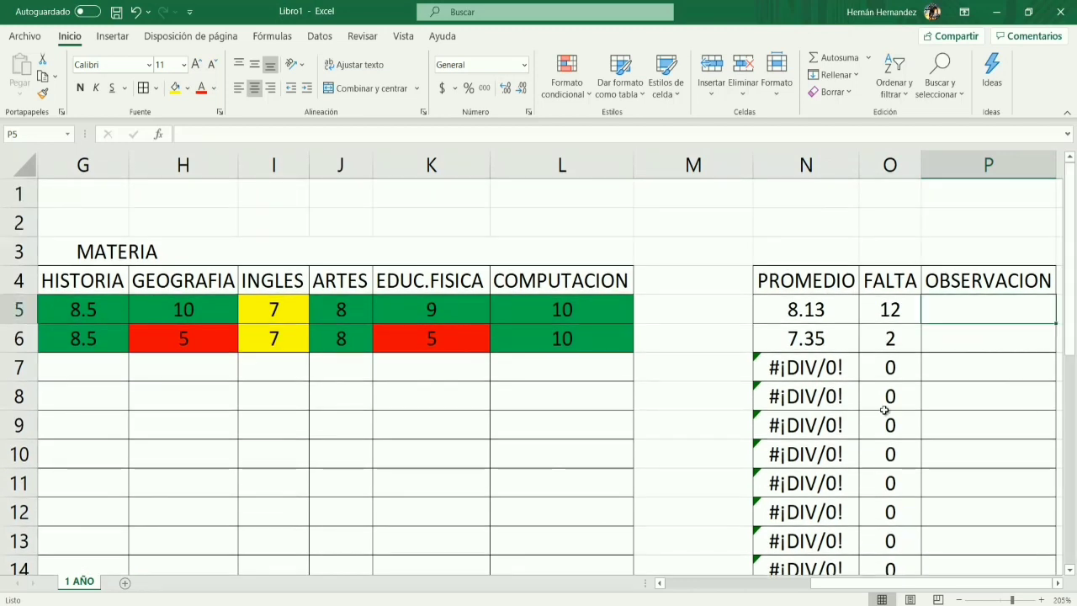
- Enter a nested SI formula in P5 that labels N5 ESPERADO at 8+, REQUIERE APOYO at ≤6.9, otherwise DESARROLLO
type("=")
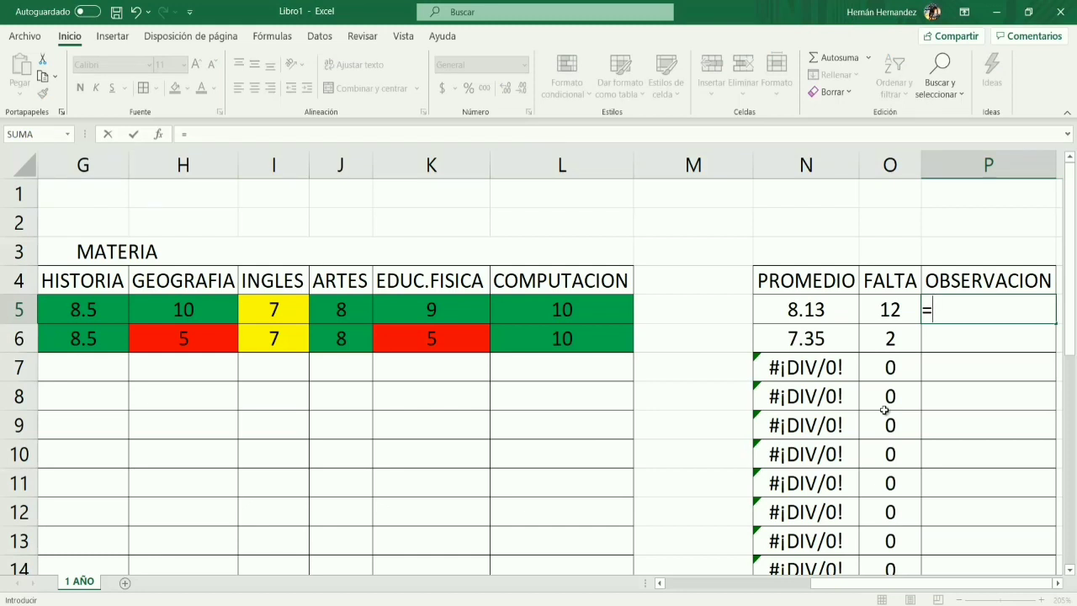
type("SI")
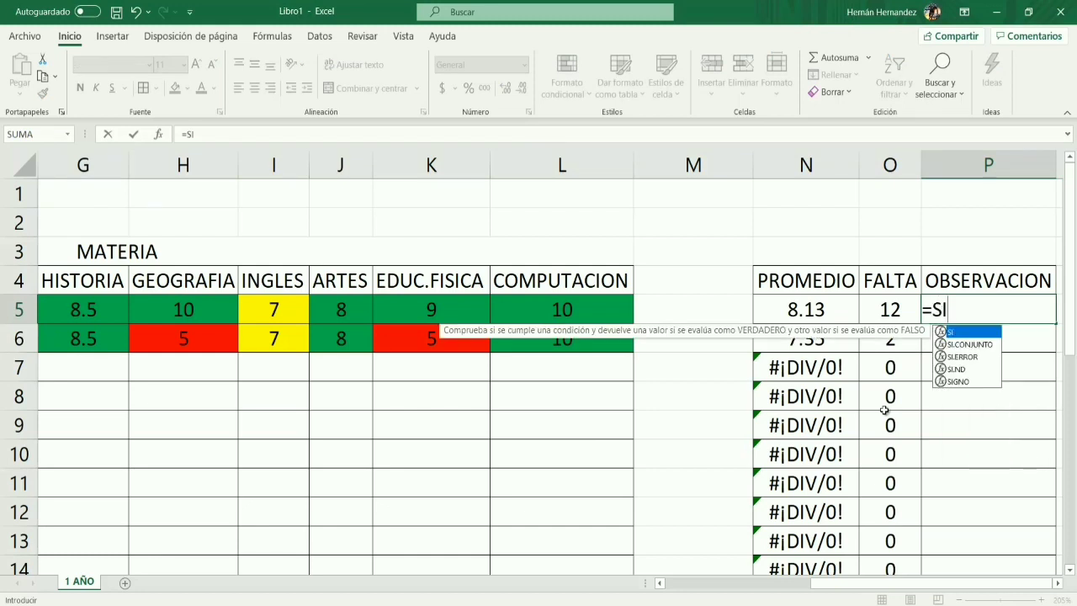
double_click(953, 332)
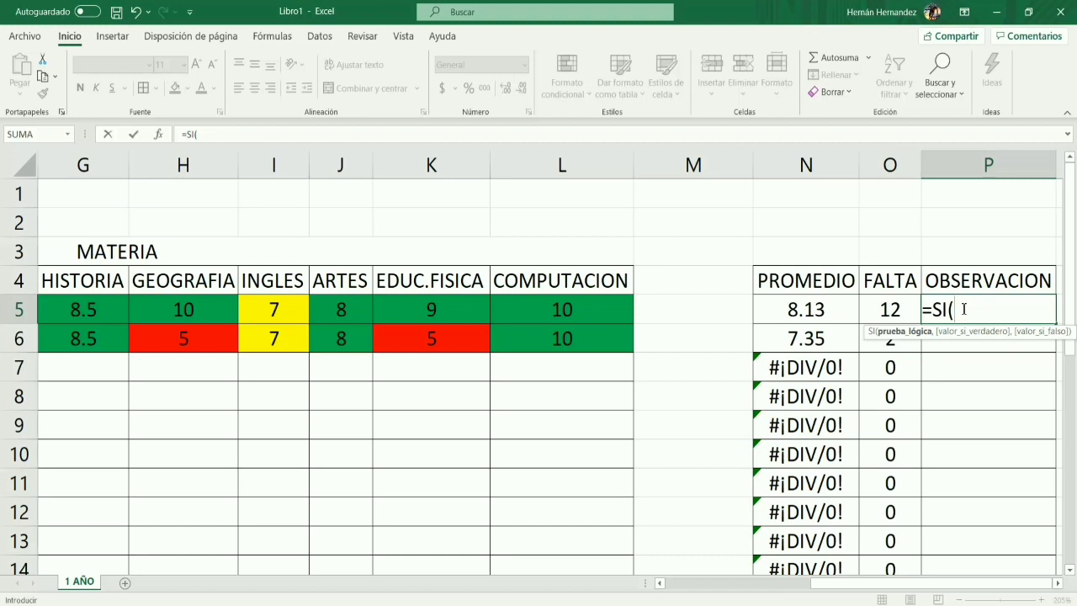
left_click(830, 311)
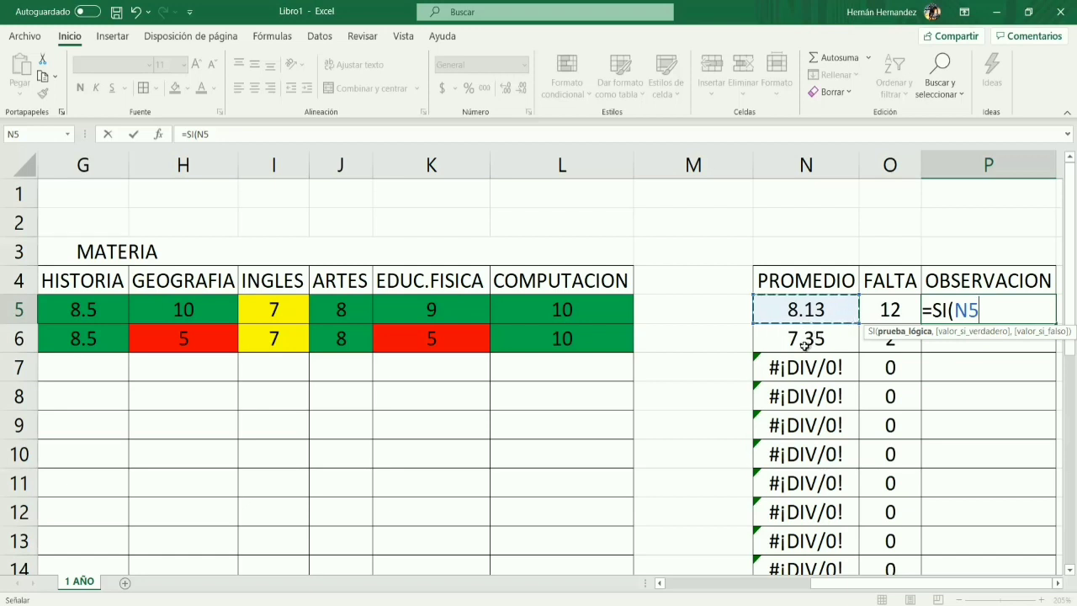
type("<")
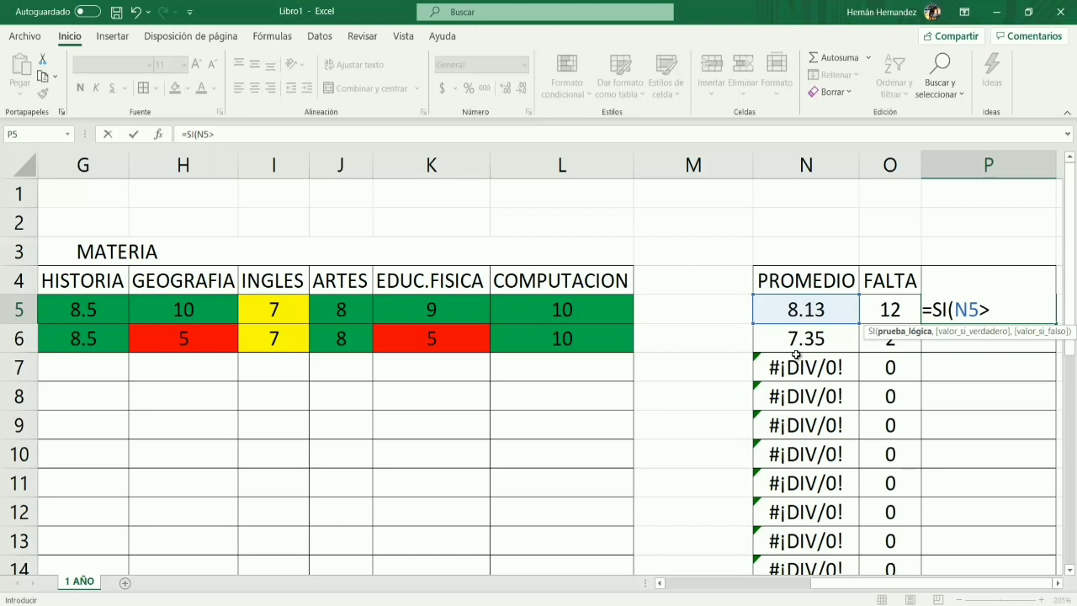
type("=8")
type(",")
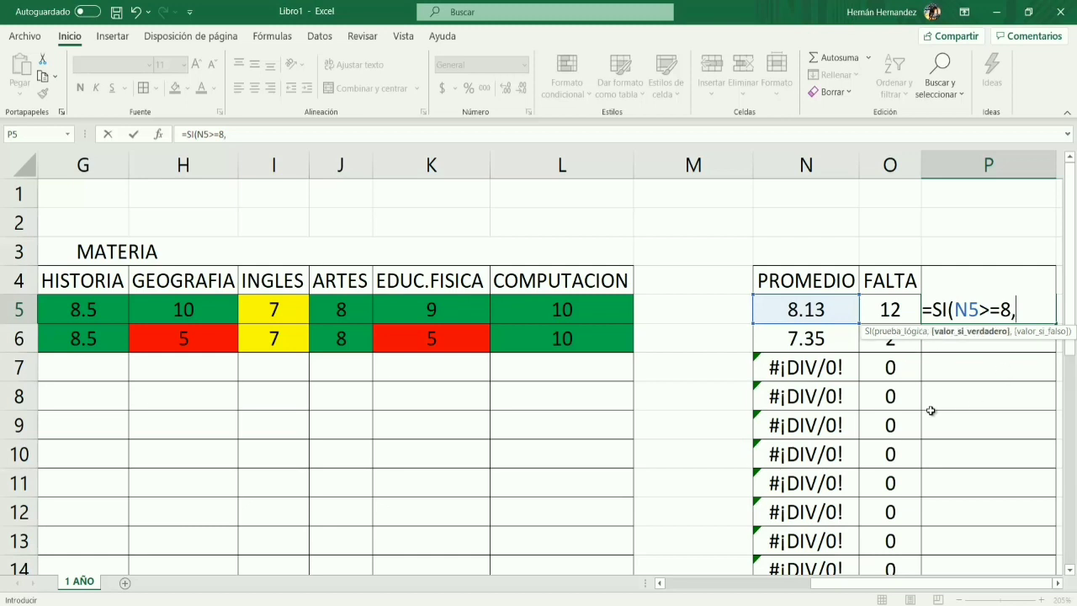
type("\"ES")
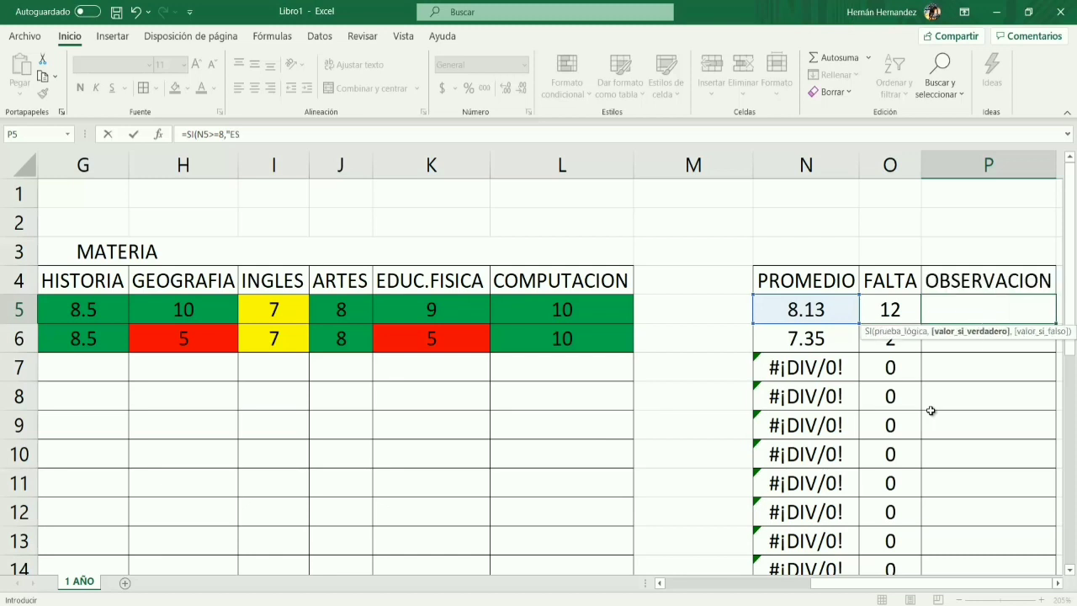
type("PERADO")
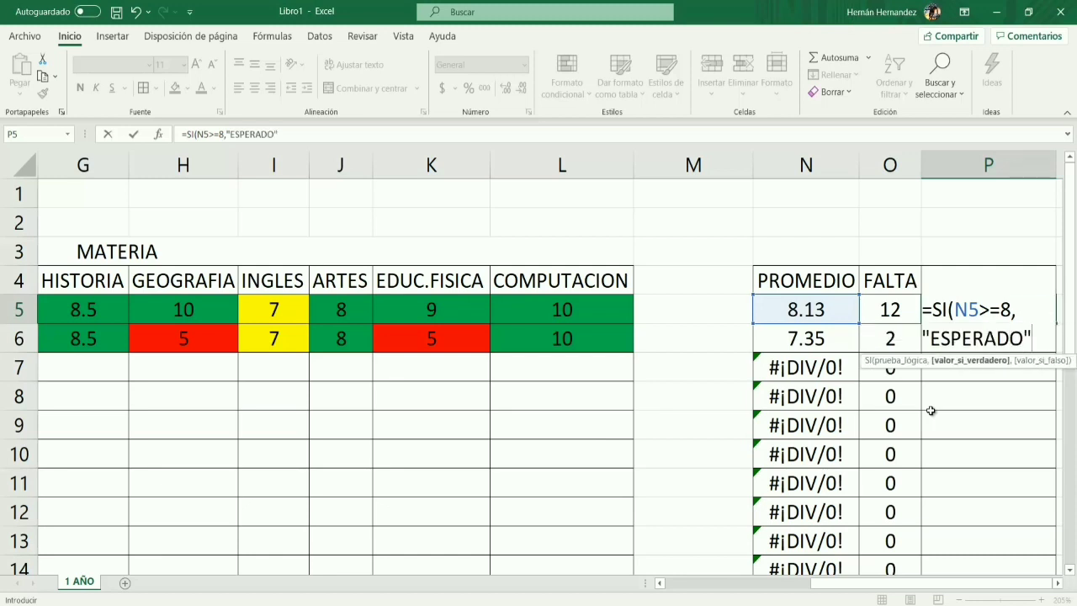
type(",SI")
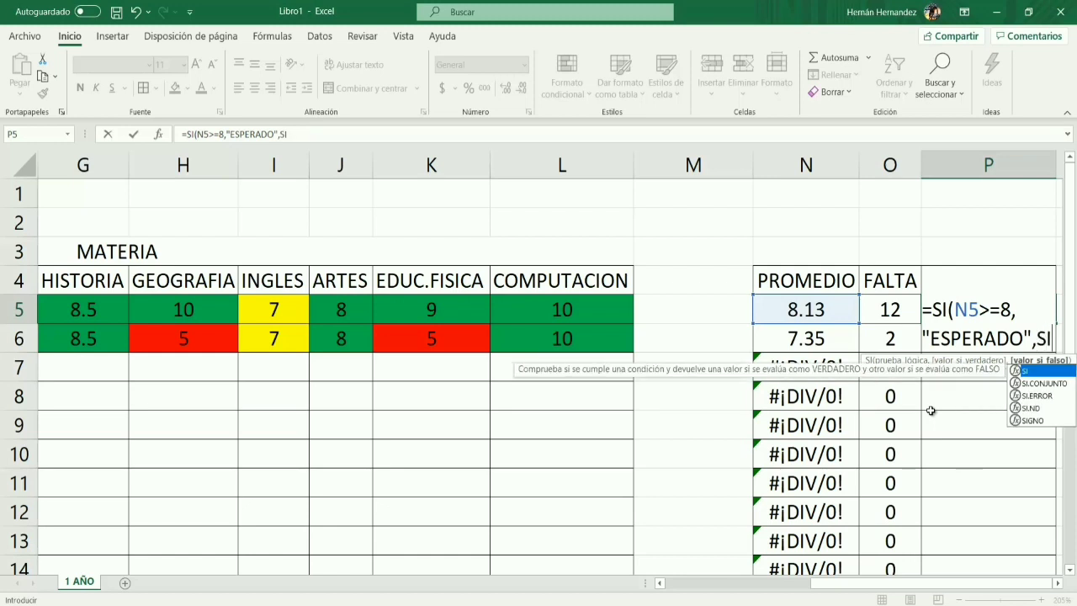
double_click(1034, 373)
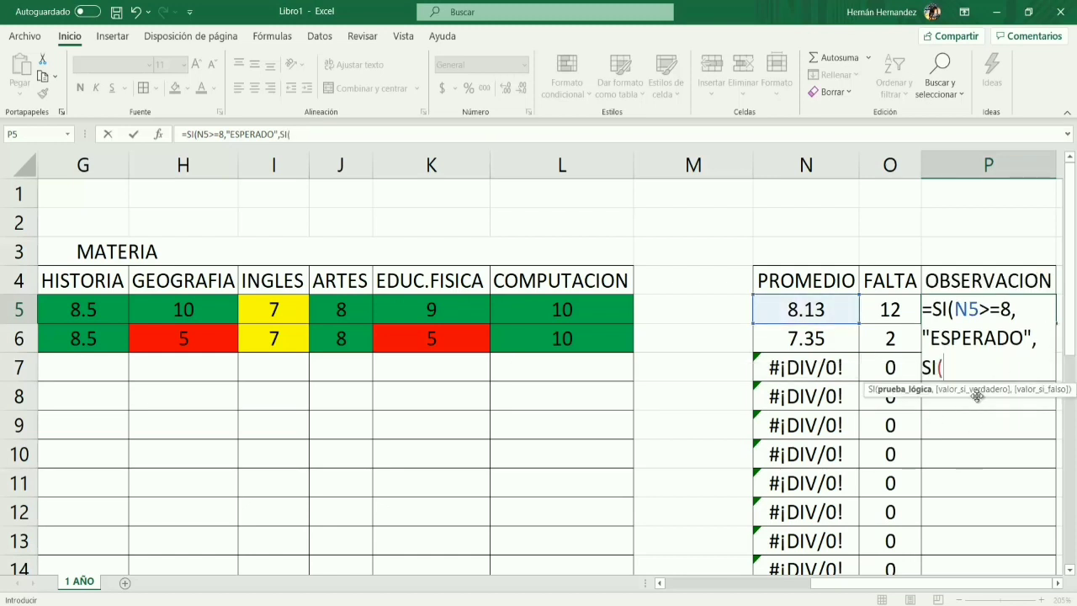
left_click(809, 316)
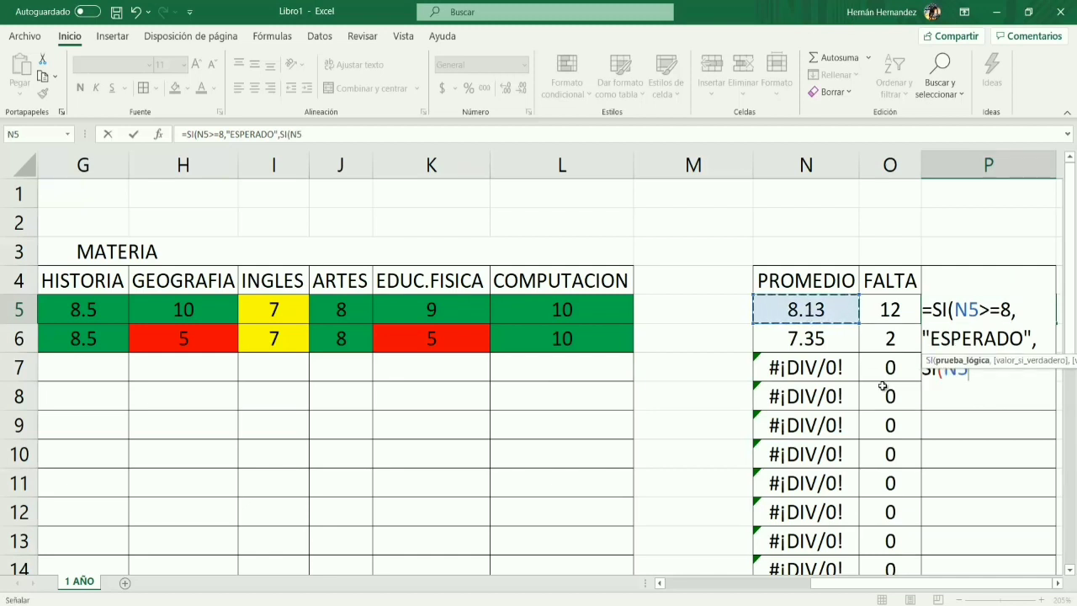
type("<")
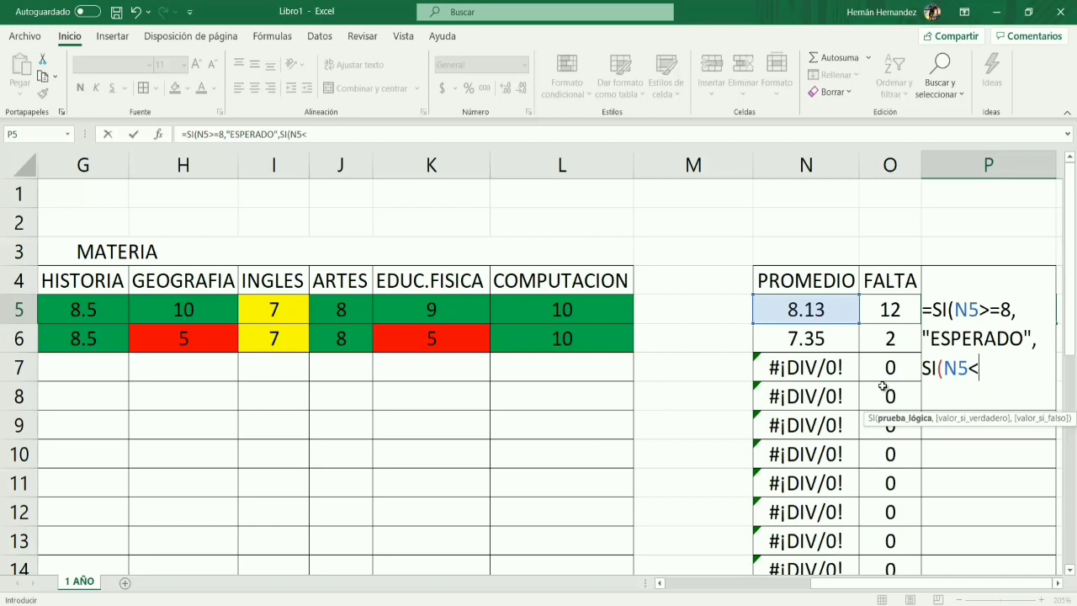
type("=6")
type(".9")
type(",\"R")
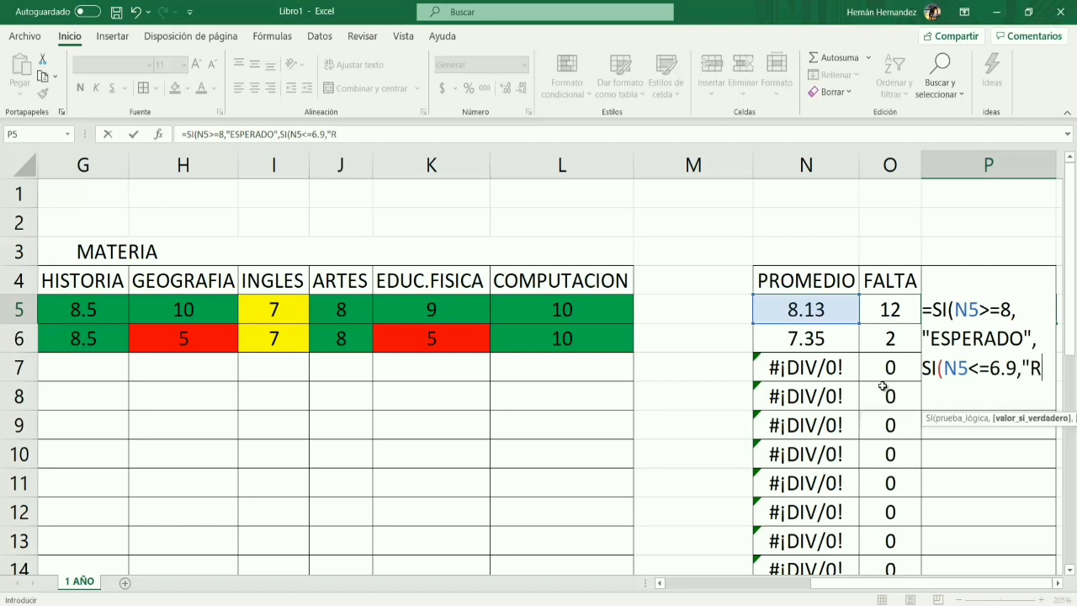
type("EQUIERE ")
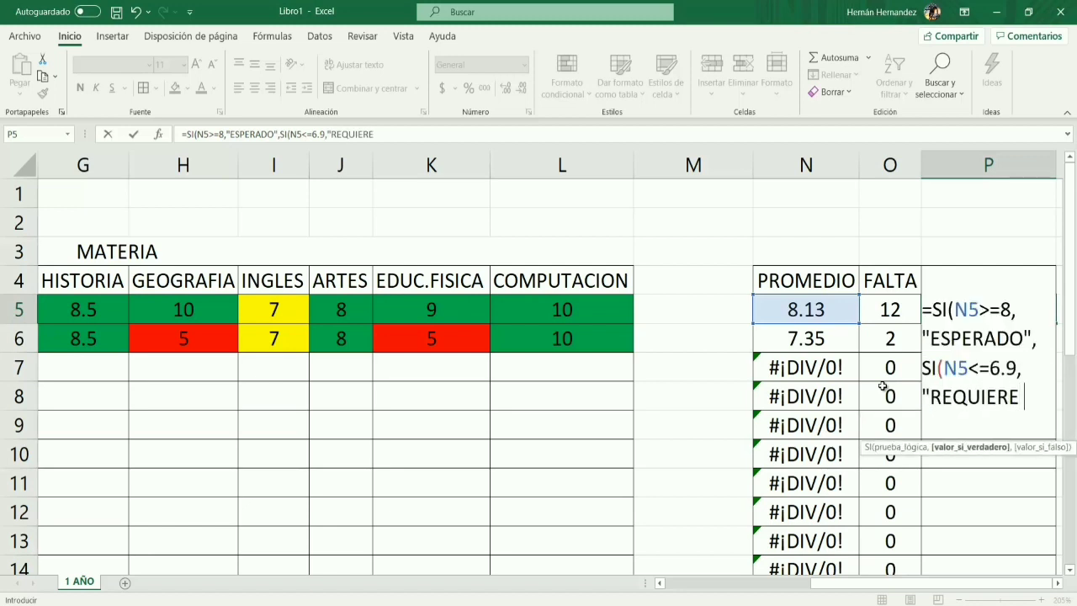
type("APOYO")
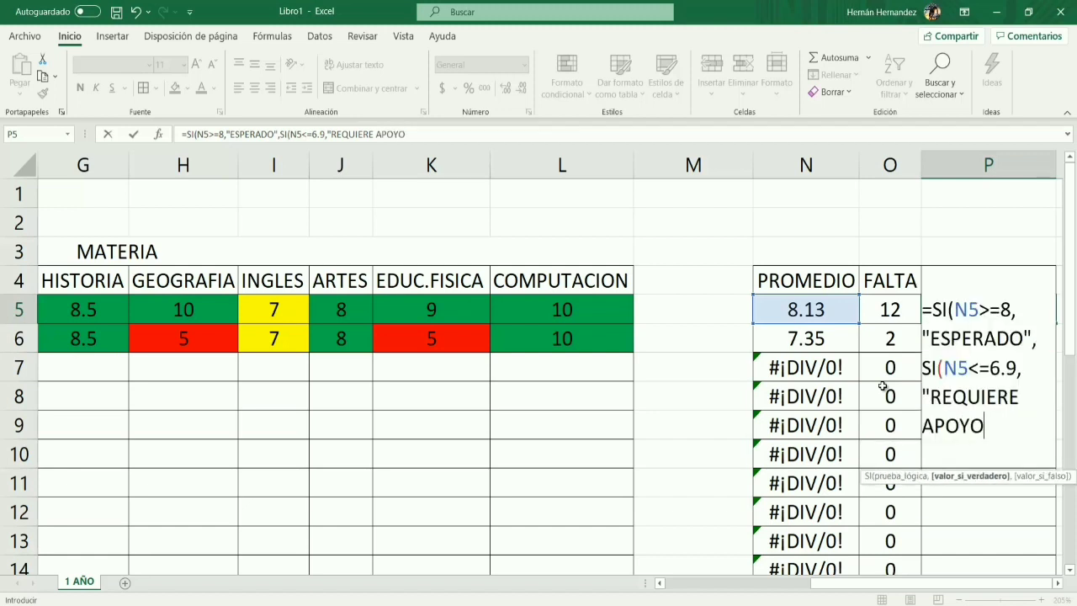
type("\",\"")
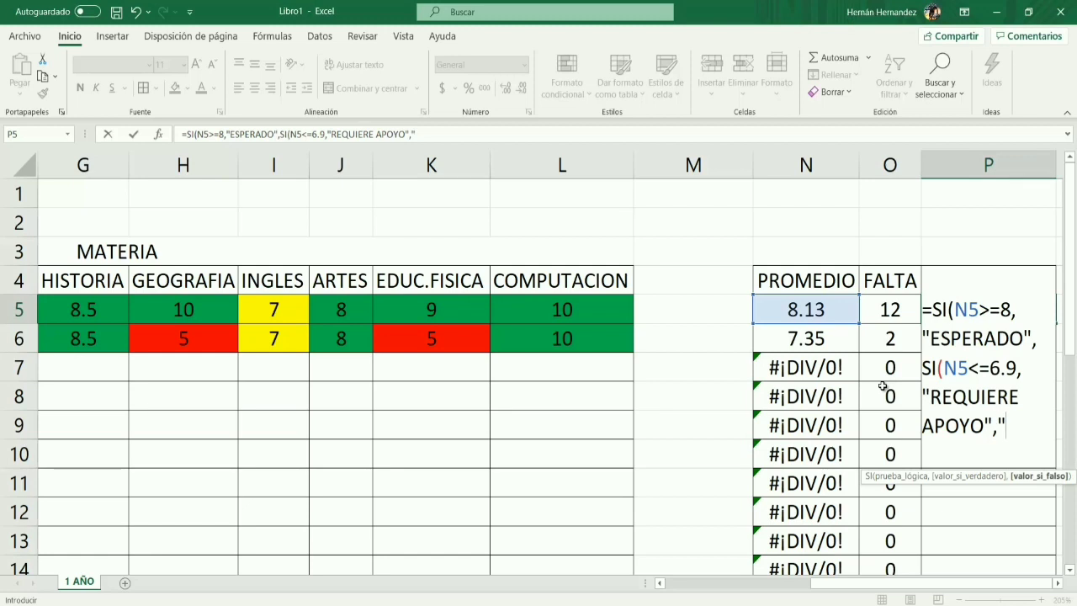
type("DESARRO")
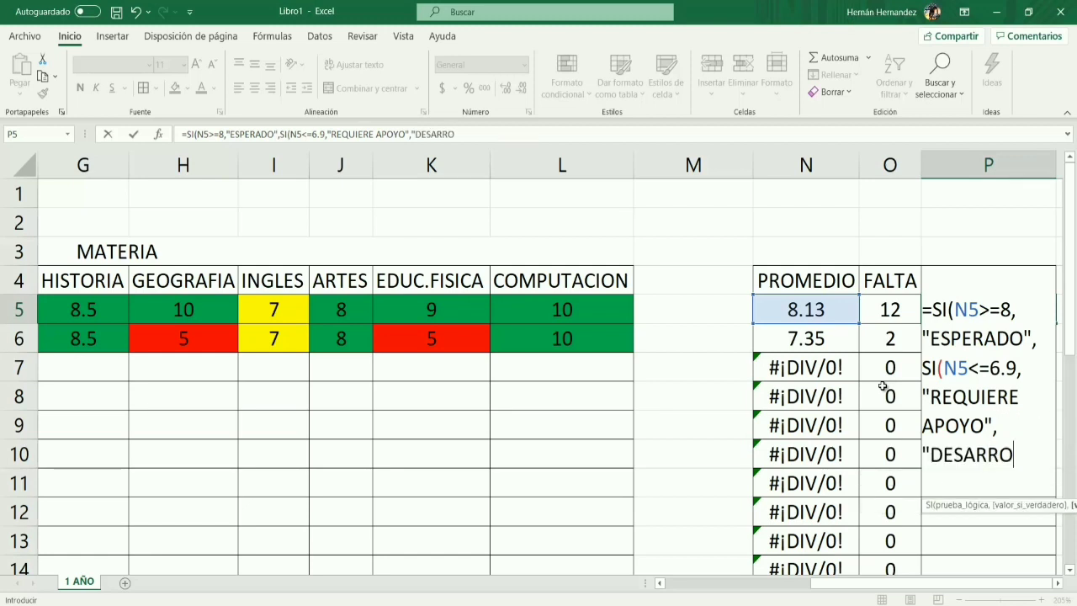
type("LLO\"")
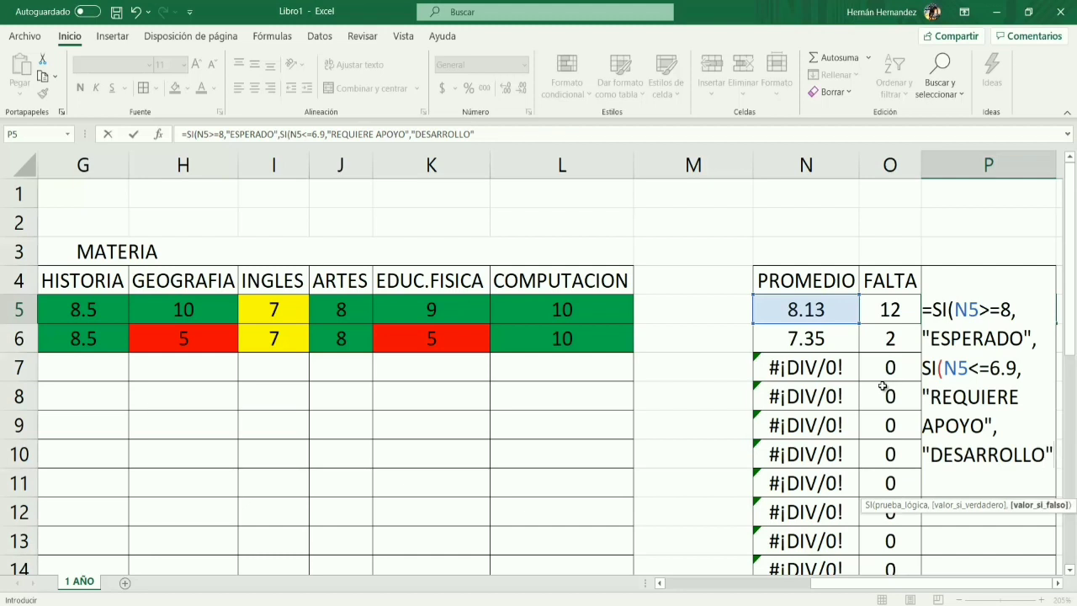
type("))")
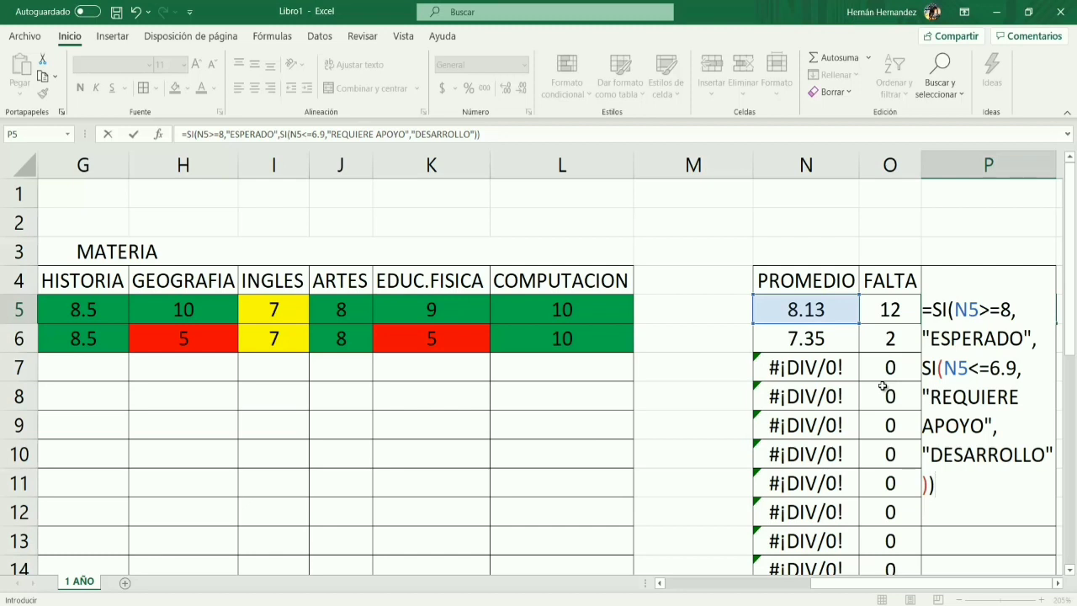
key("Return")
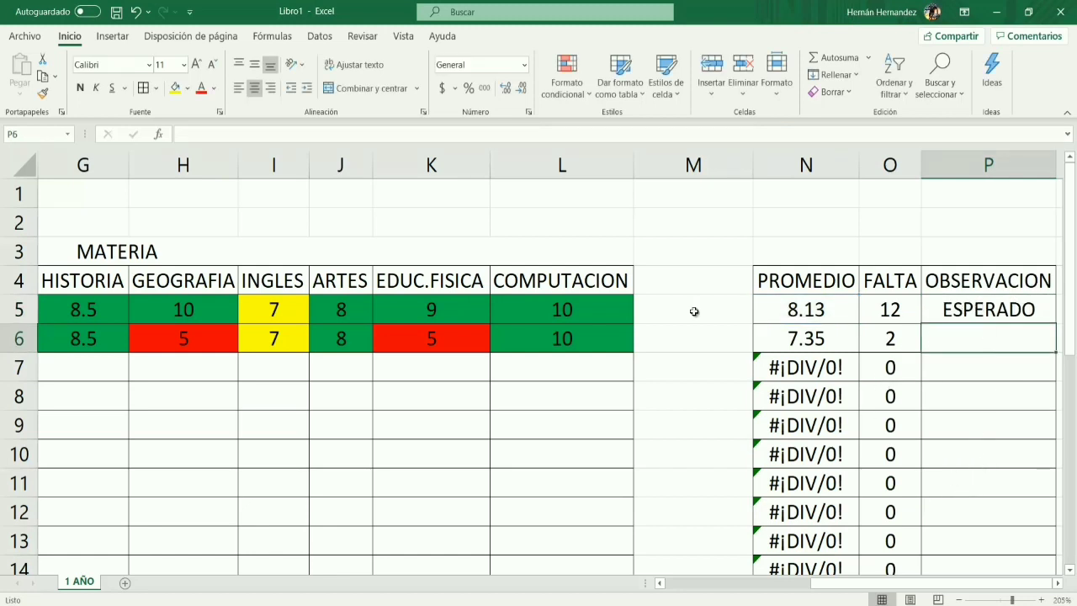
left_click(1018, 314)
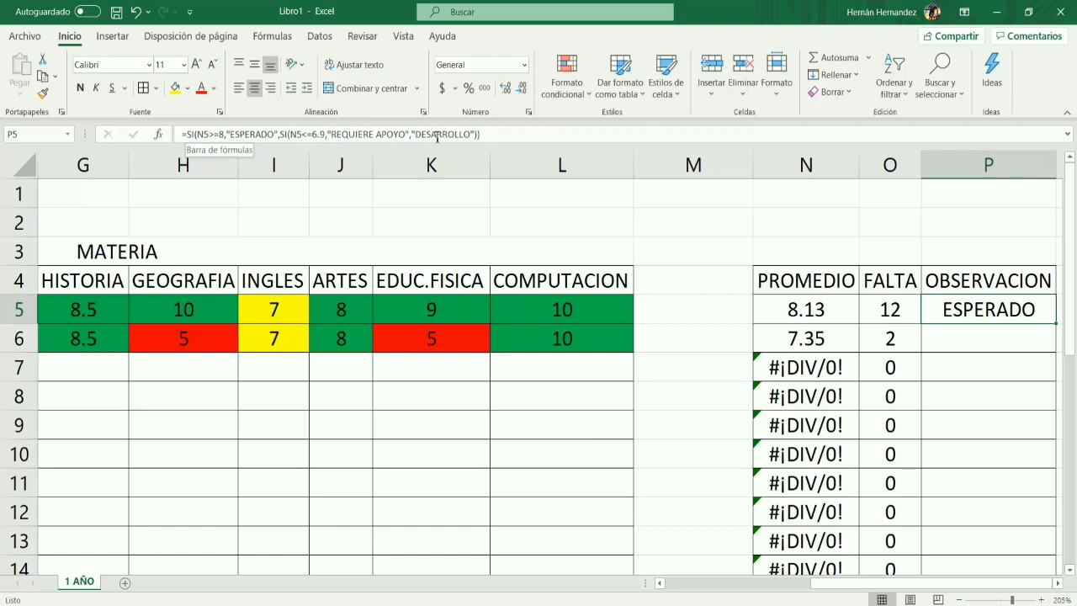
scroll(860, 366, "down", 1)
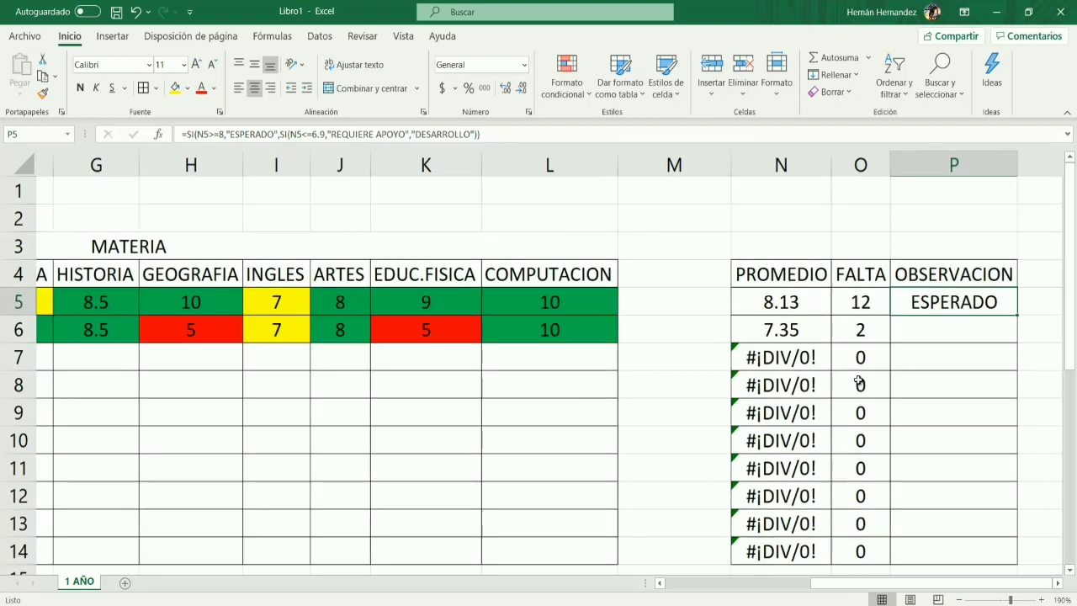
scroll(858, 380, "down", 1)
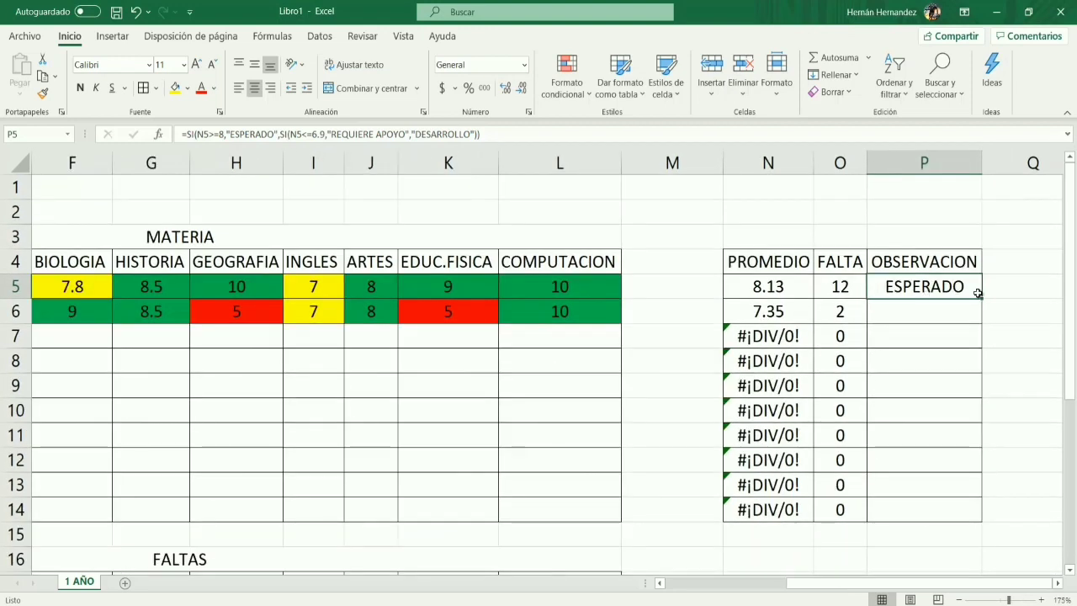
- Copy the P5 observation formula down through P14
left_click_drag(982, 298, 1001, 522)
left_click(690, 408)
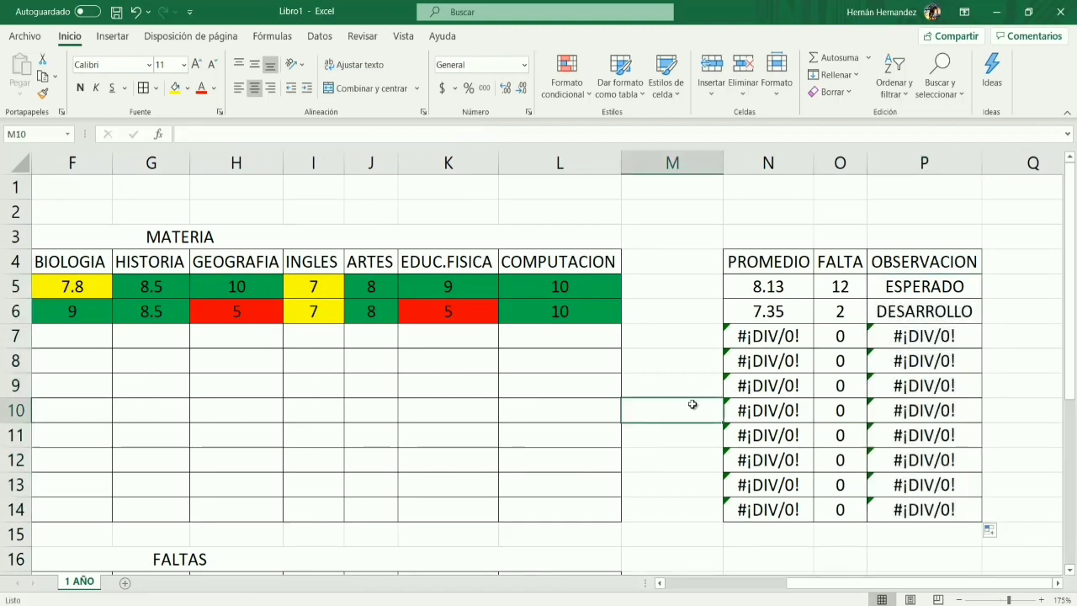
left_click(959, 600)
left_click(959, 600)
left_click(959, 600)
left_click(959, 600)
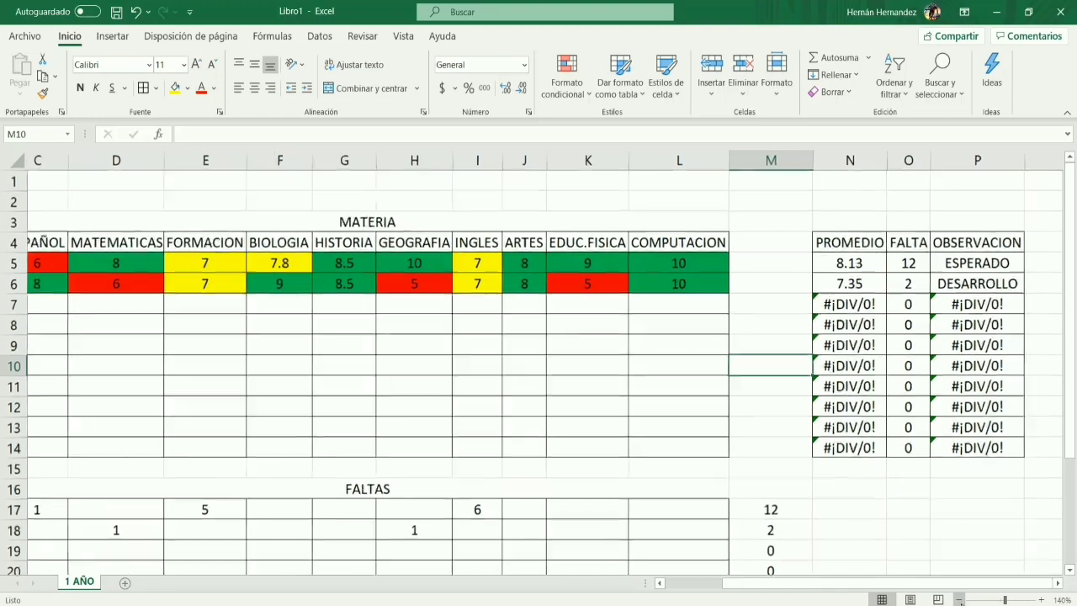
left_click(959, 600)
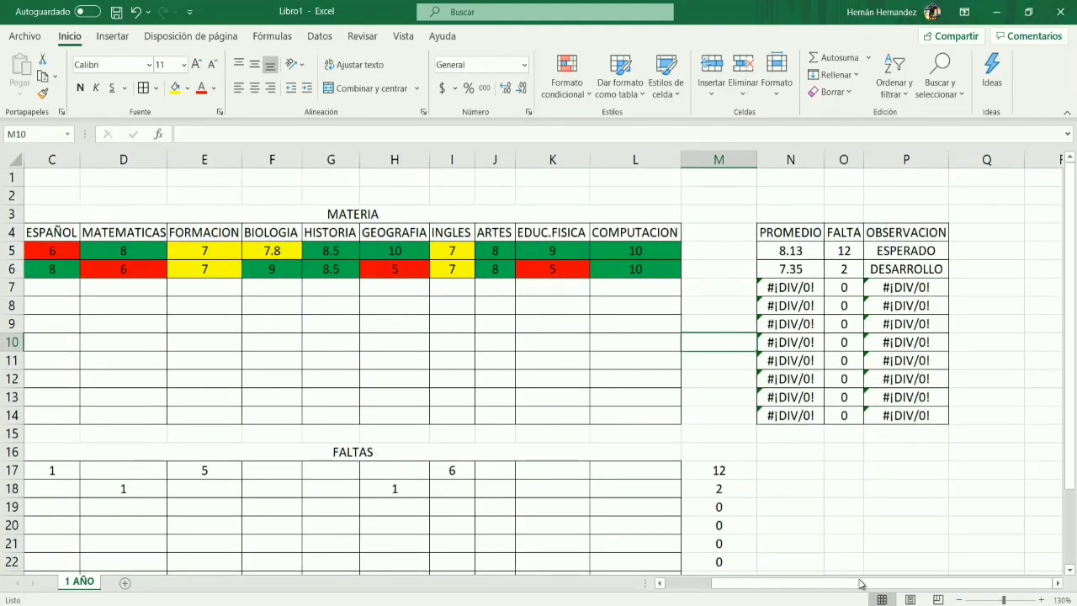
left_click_drag(861, 581, 841, 581)
scroll(894, 524, "down", 1, "ctrl")
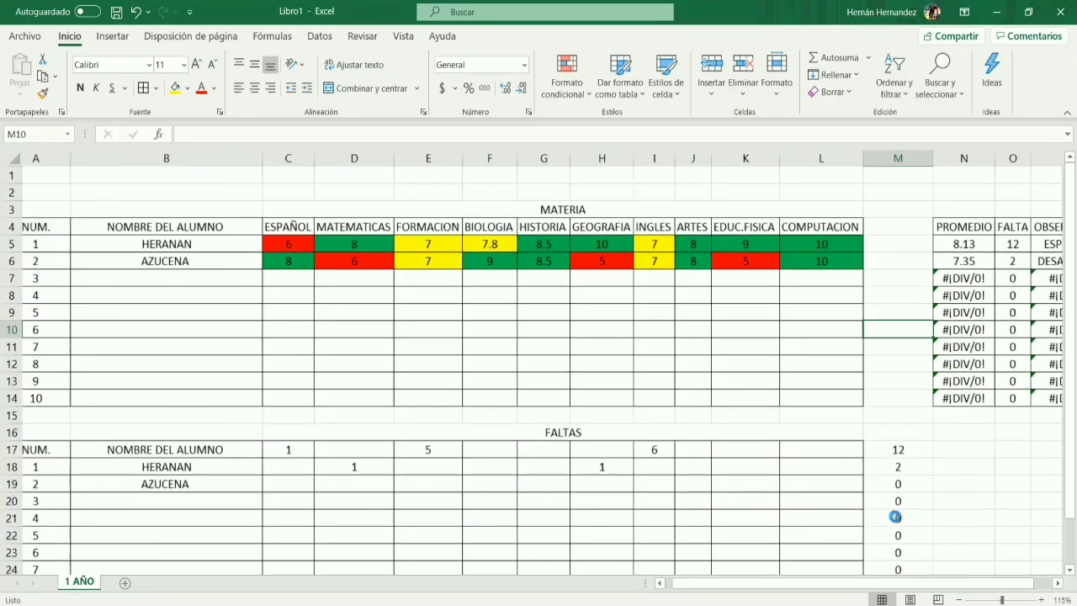
scroll(892, 517, "down", 1, "ctrl")
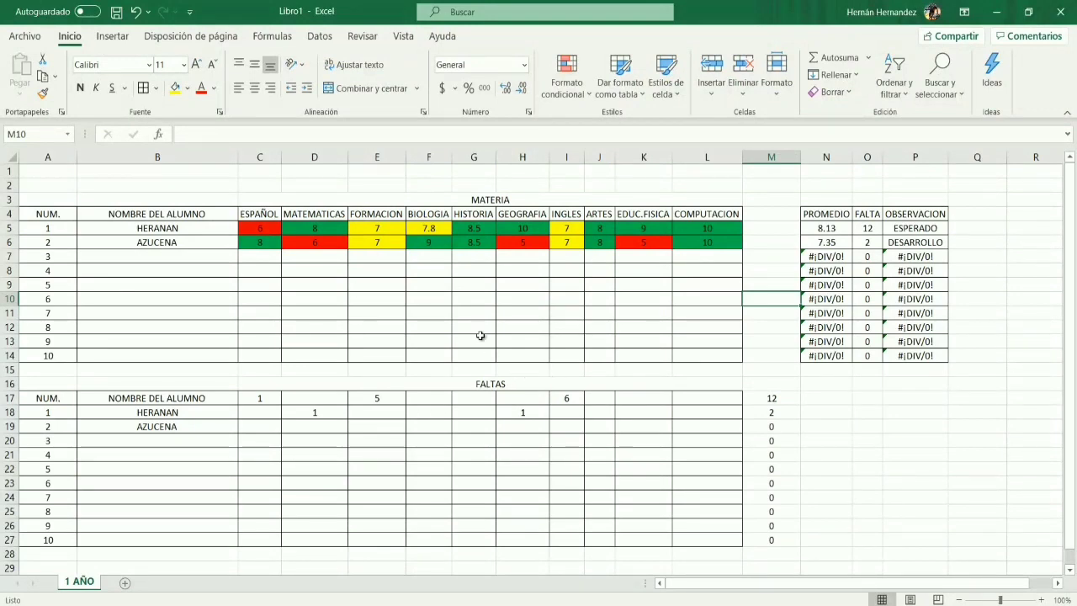
- Fill the student names down both the grades table and the absences table
left_click_drag(223, 228, 240, 361)
left_click_drag(216, 413, 216, 427)
left_click_drag(239, 433, 240, 545)
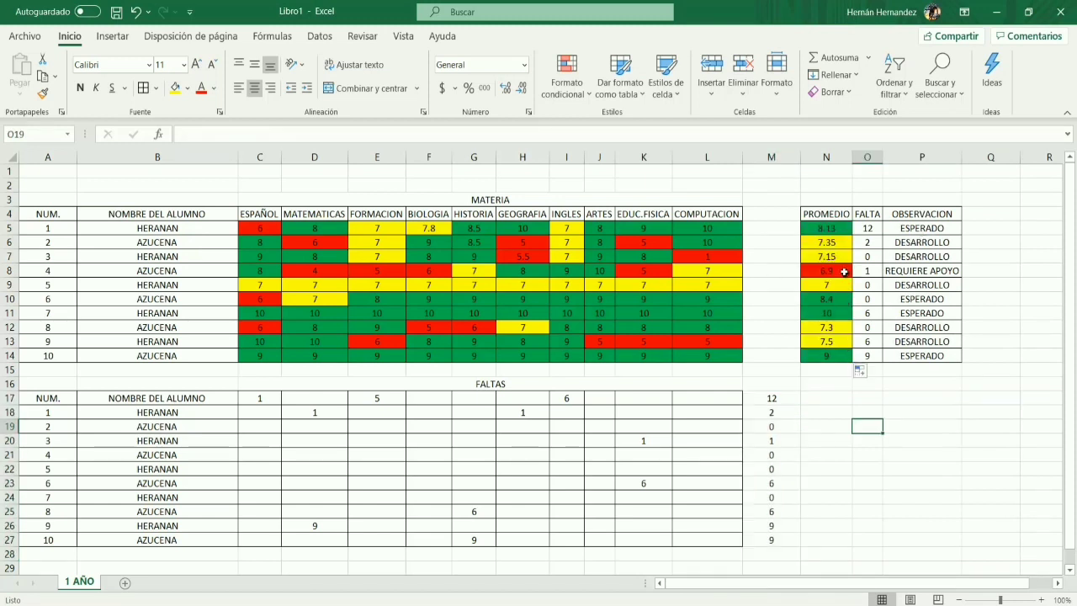
left_click(872, 234)
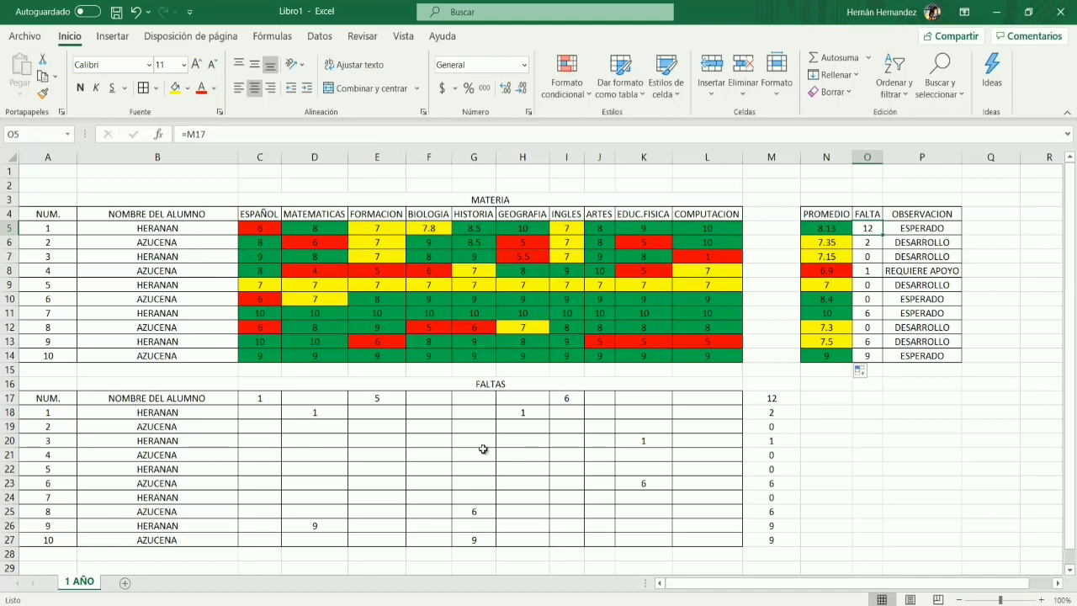
- On a new sheet, merge A4:B4 and enter the title 1 AÑO
left_click(126, 585)
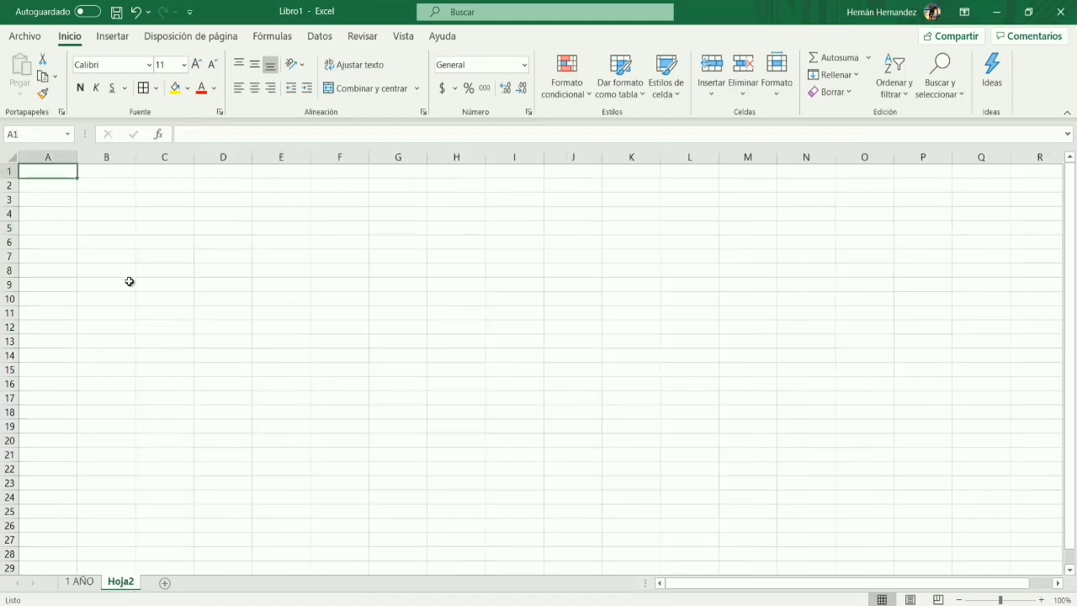
left_click(62, 216)
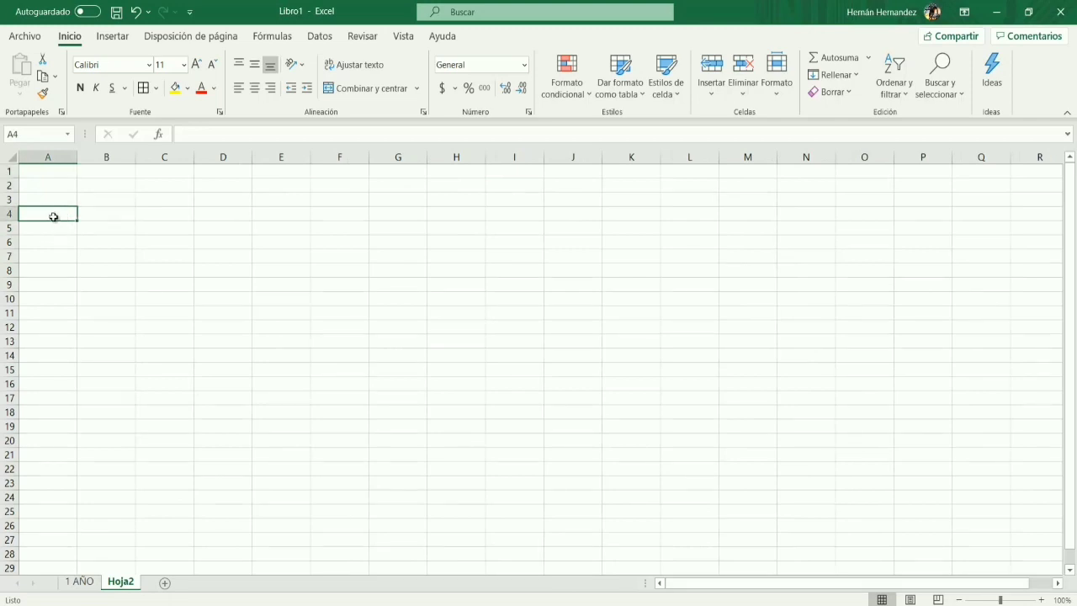
left_click_drag(53, 217, 85, 214)
left_click(365, 88)
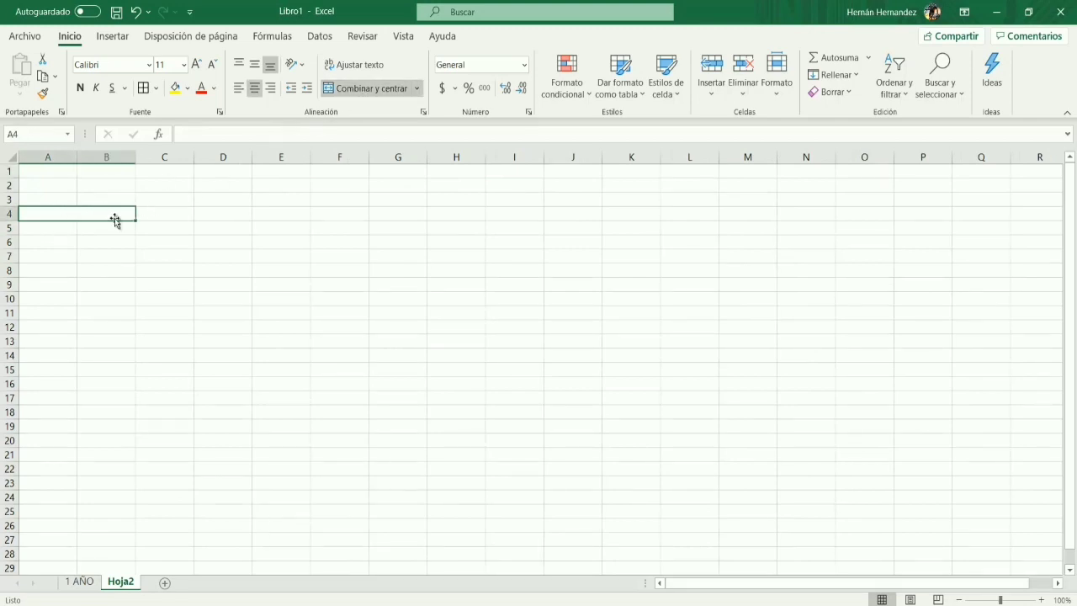
type("1 A")
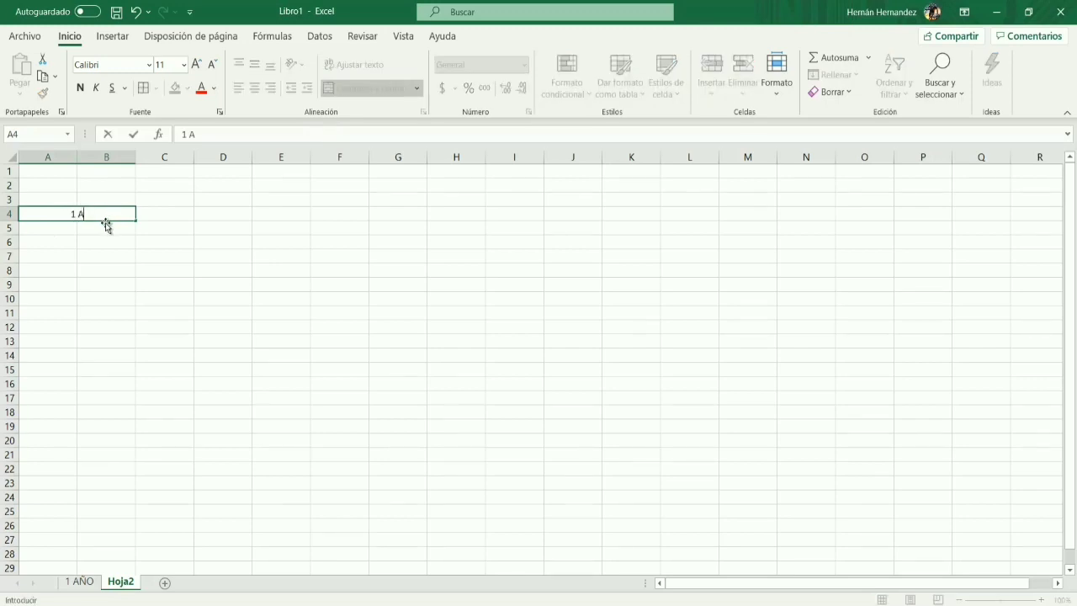
type("ÑO")
left_click(207, 241)
left_click(76, 214)
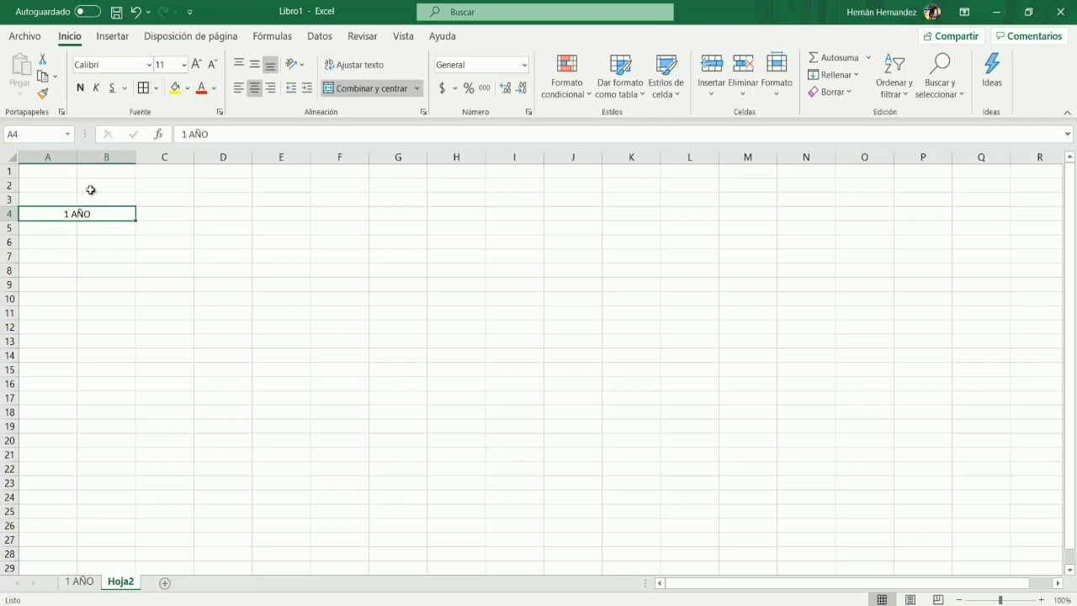
- List ESPERADO, EN DESARROLLO and REQUIERE APOYO in A5:A7
left_click(74, 228)
type("ESPE")
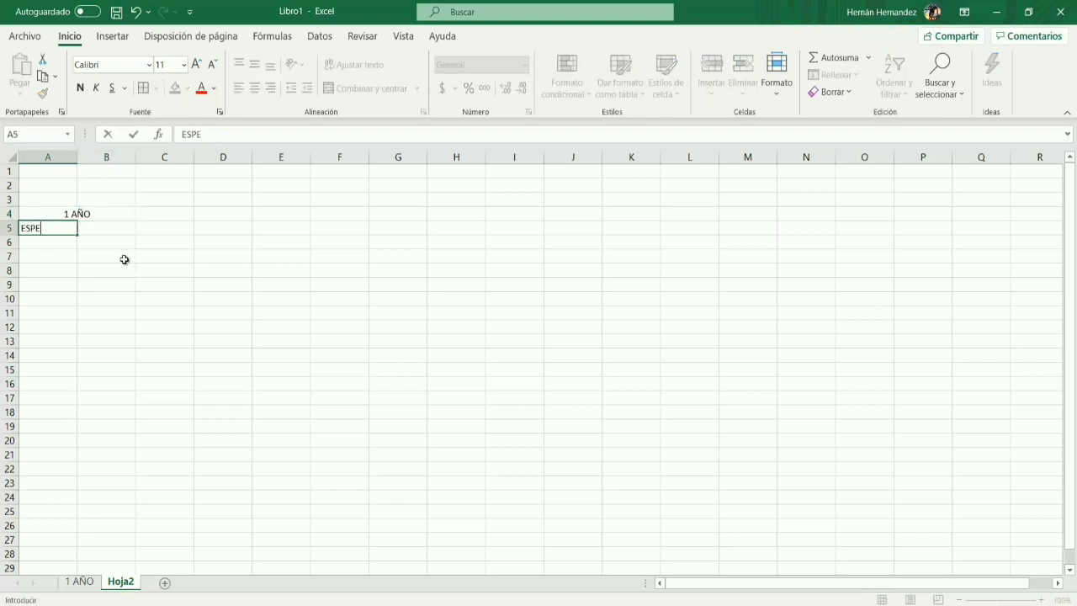
type("RADO")
key("Return")
type("EN DESA")
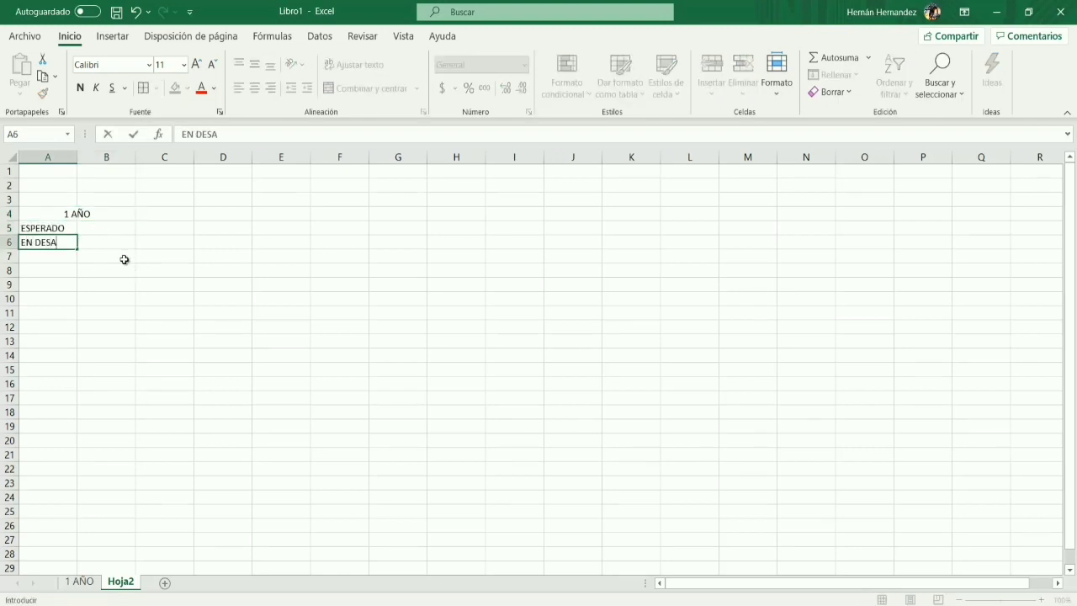
type("RROLLO")
key("Return")
type("RE")
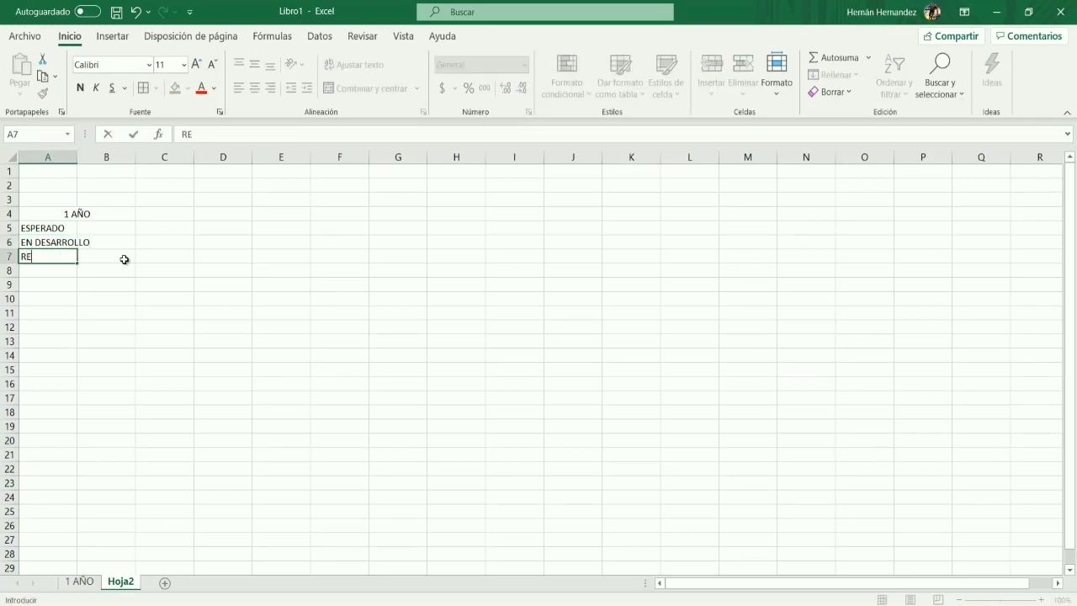
type("QUIER")
type("E APOYO")
key("Return")
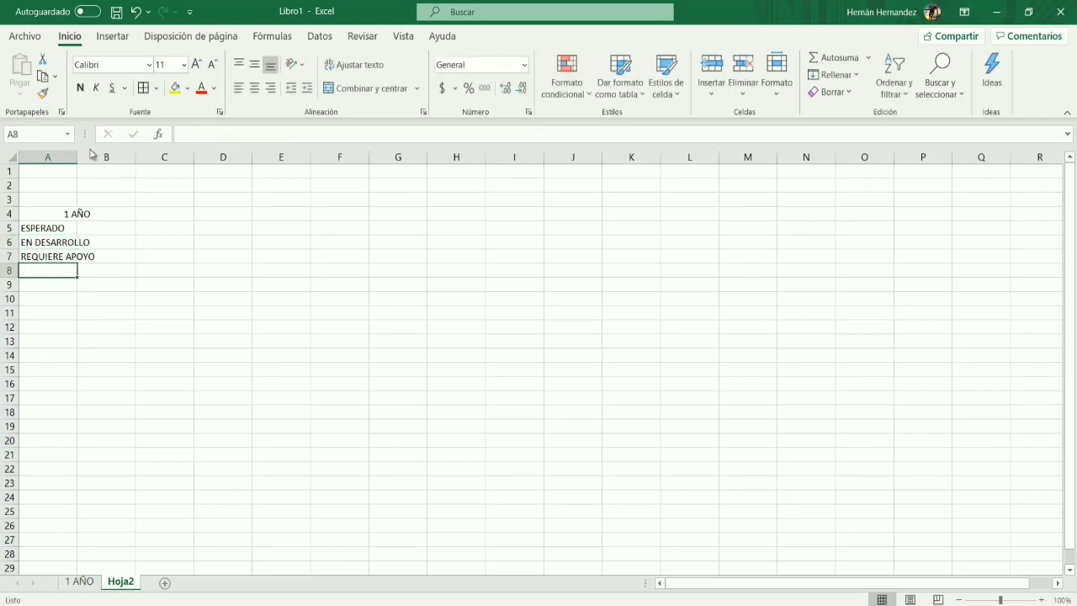
- Autofit column A and apply All Borders to the A4:B7 table
double_click(77, 157)
left_click(88, 214)
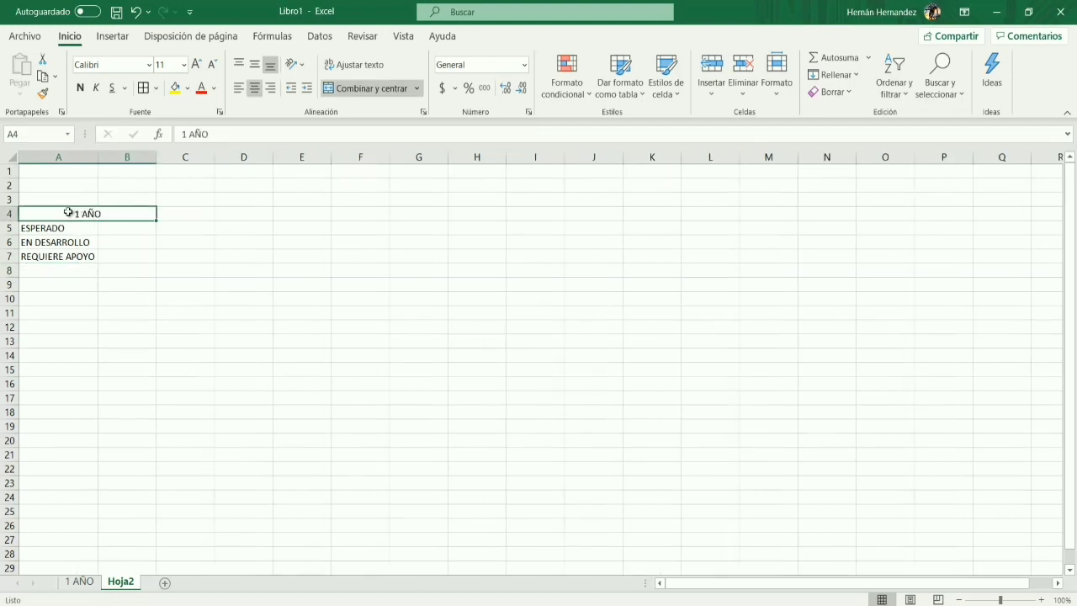
left_click_drag(68, 212, 84, 253)
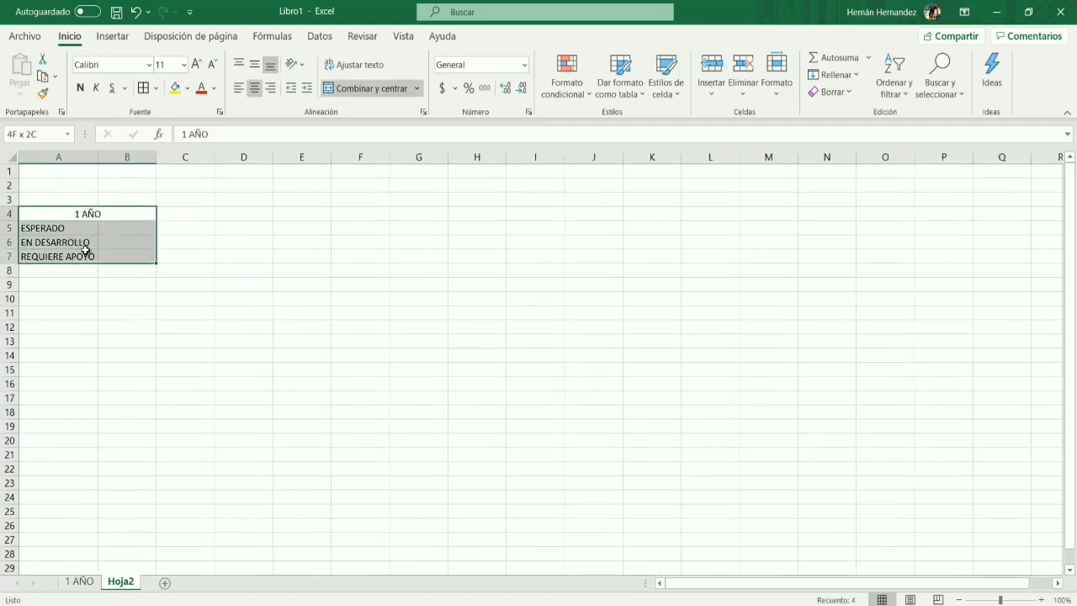
left_click(145, 91)
left_click(207, 228)
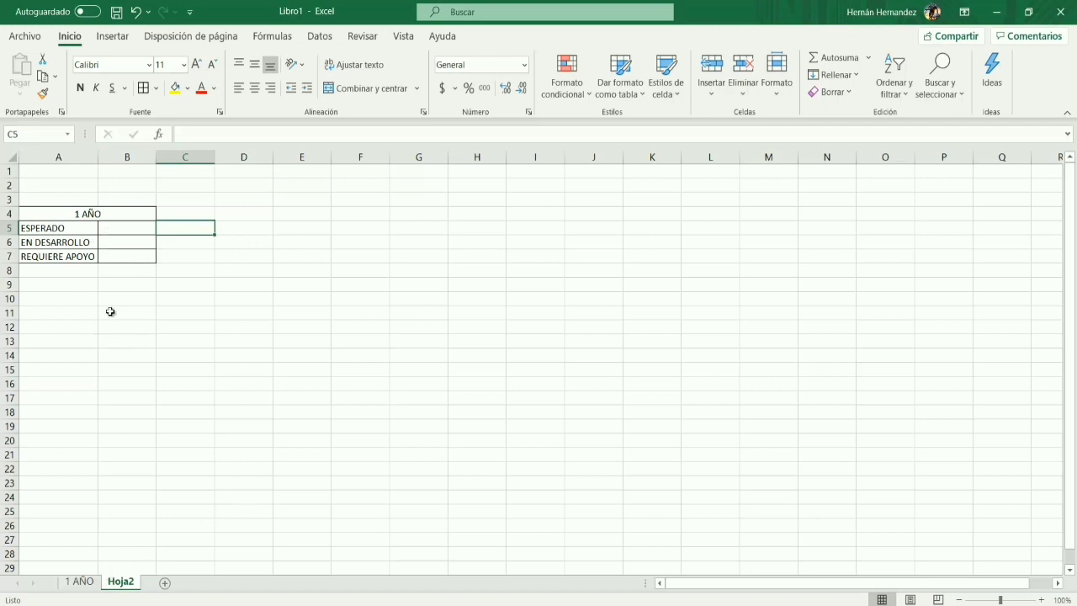
left_click(123, 230)
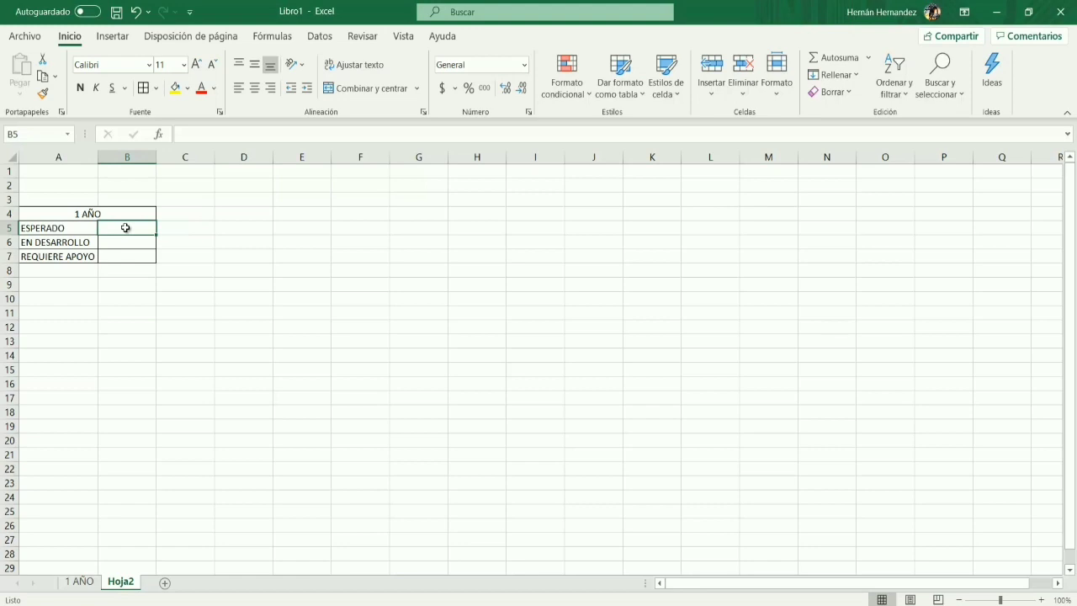
- Name the 1 AÑO range P5:P14 BASE1 in the Name Box, then go back to Hoja2
left_click(82, 582)
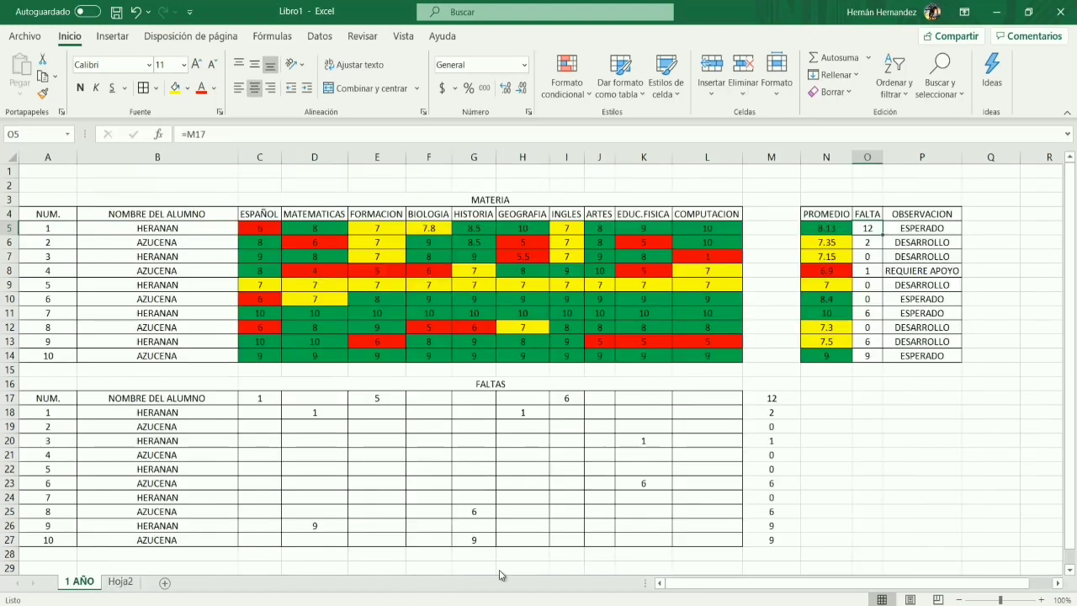
left_click_drag(921, 229, 925, 357)
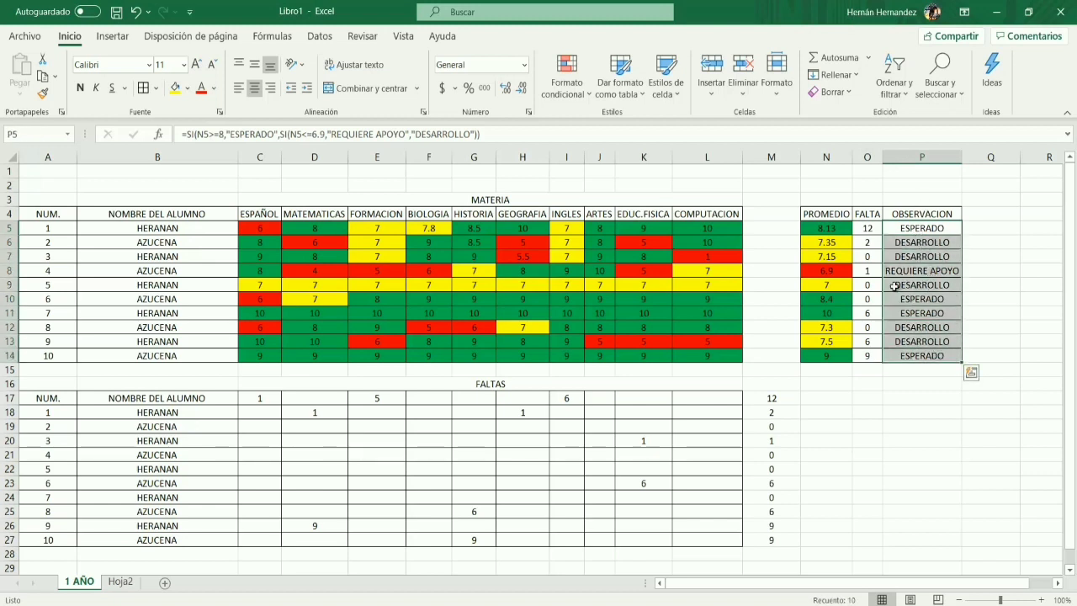
left_click(35, 134)
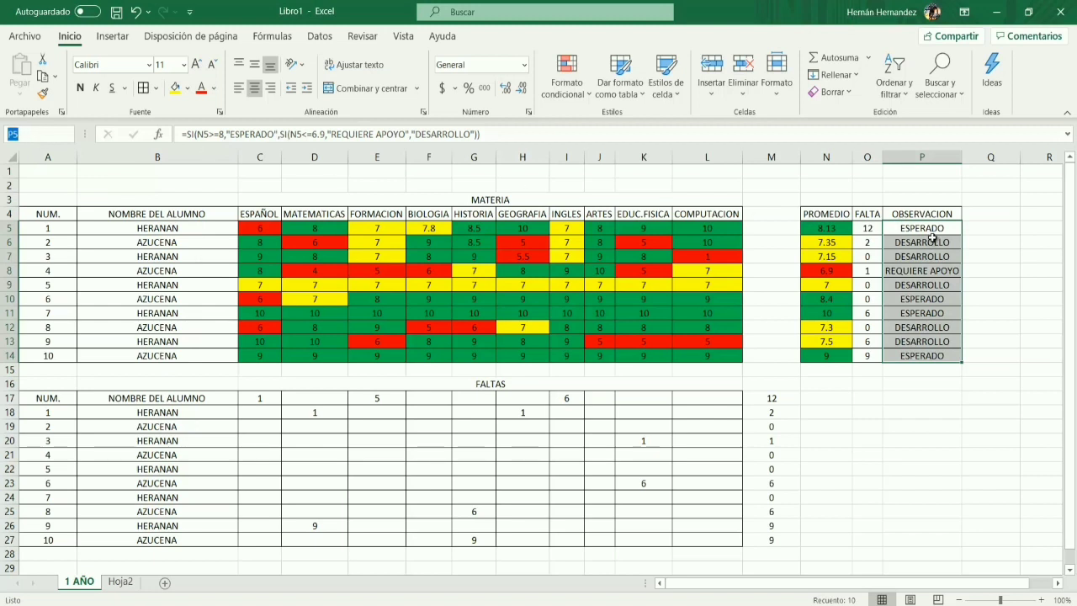
left_click_drag(931, 234, 938, 357)
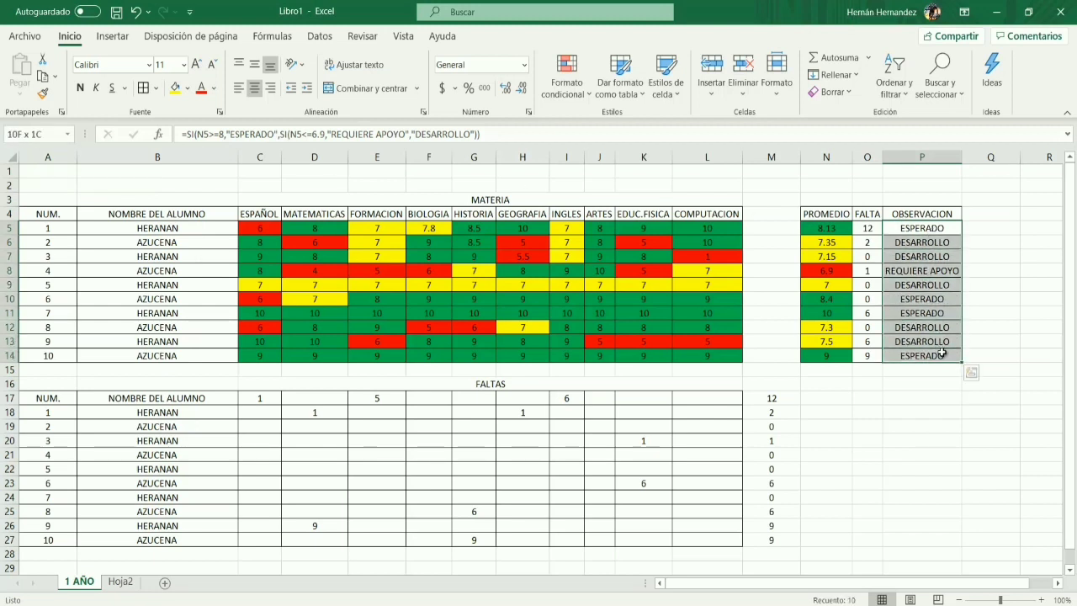
right_click(925, 248)
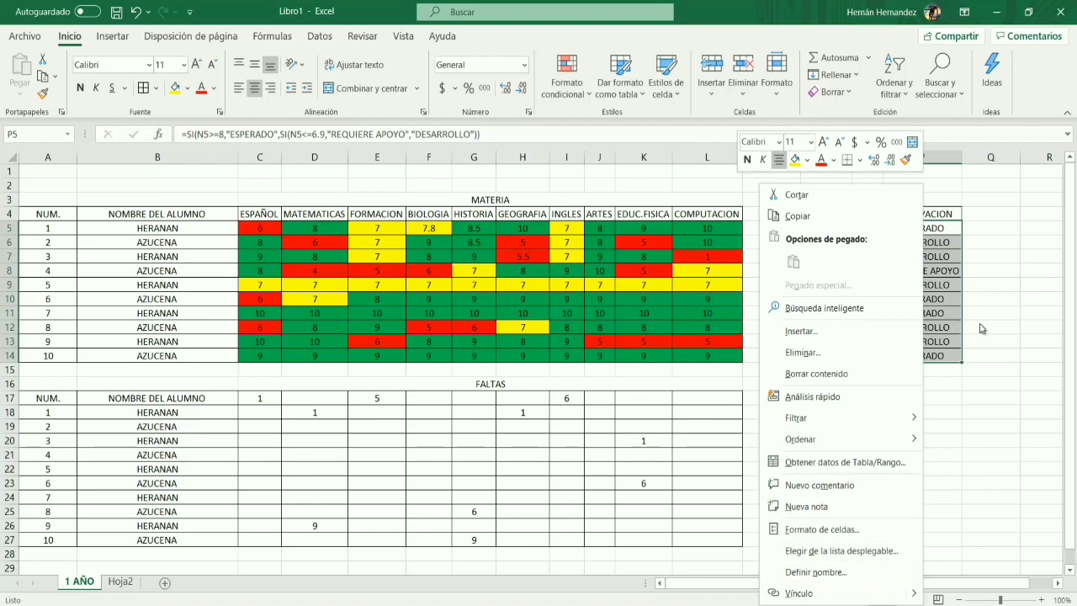
key("Escape")
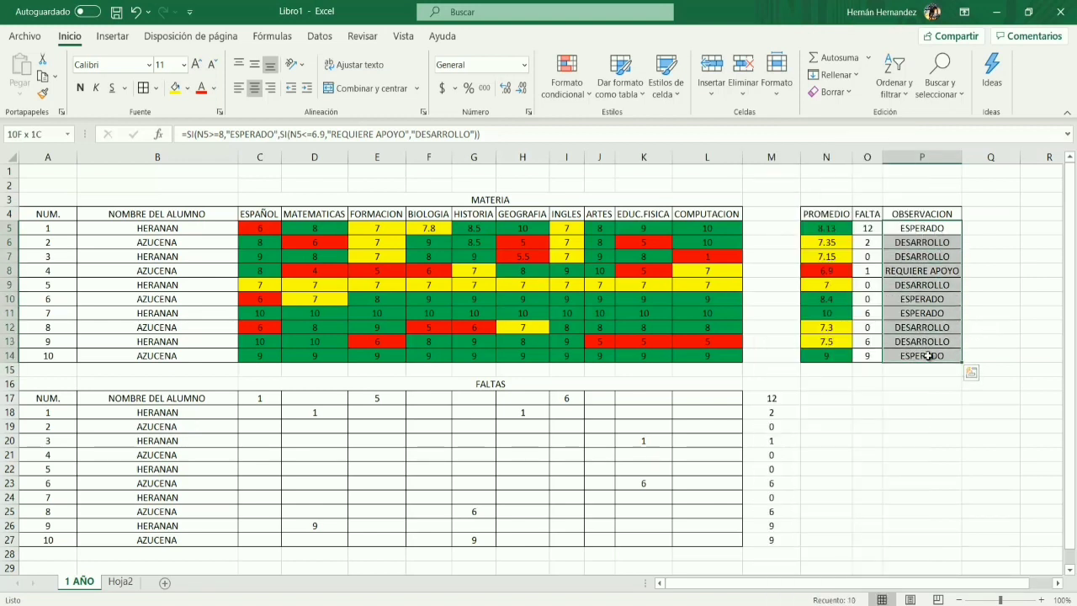
left_click(33, 136)
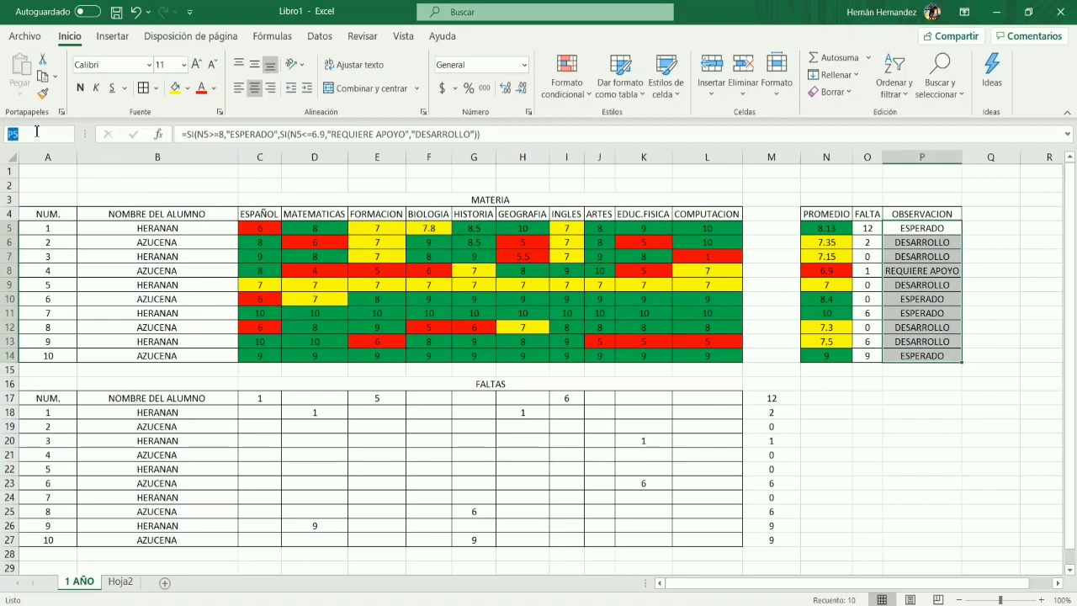
type("BASE1")
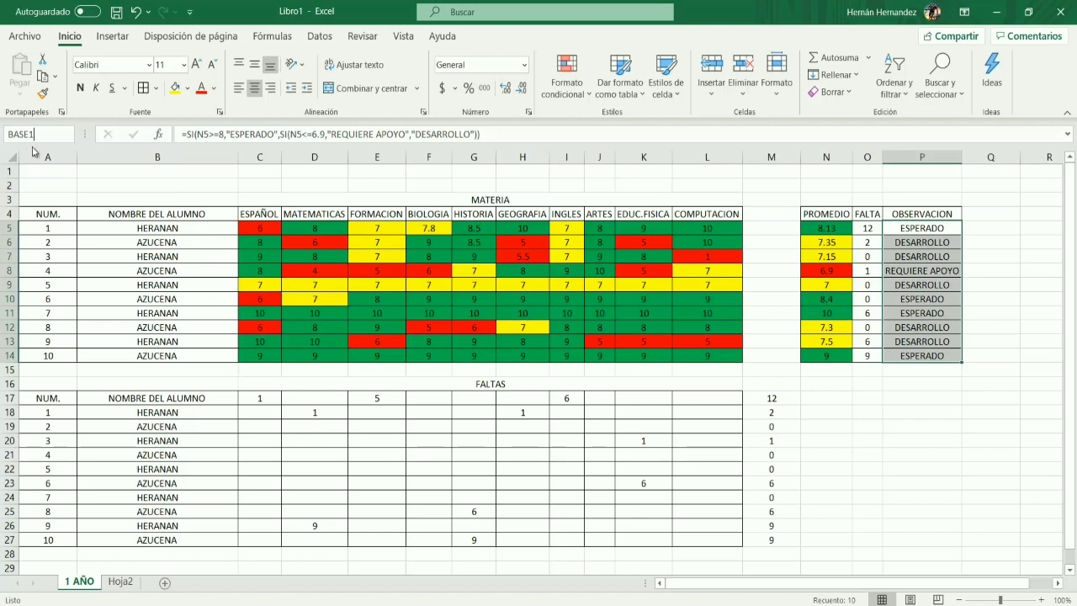
key("Return")
key("Return")
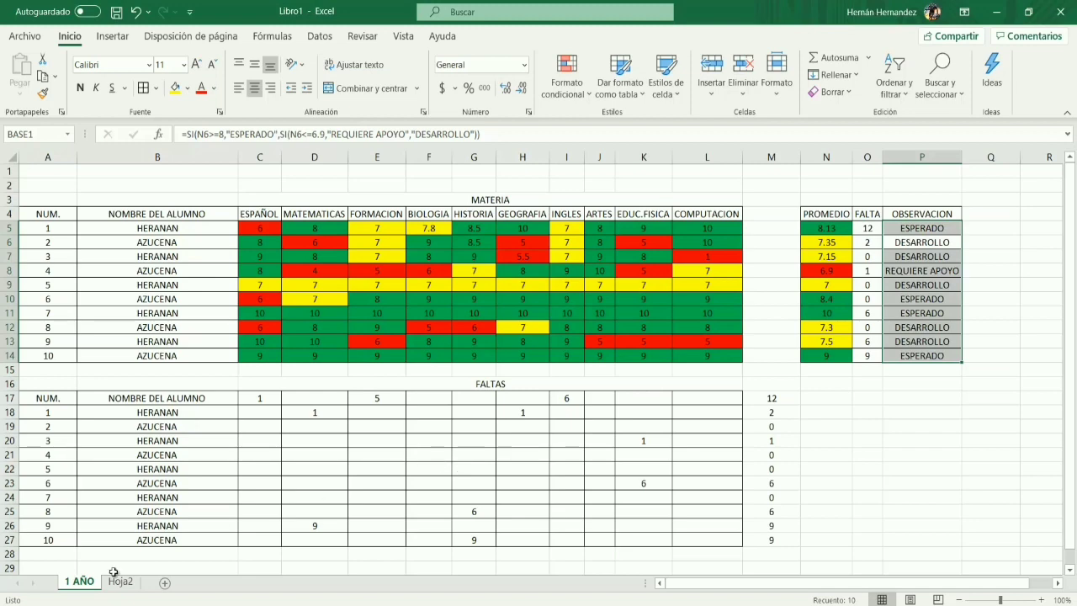
left_click(118, 582)
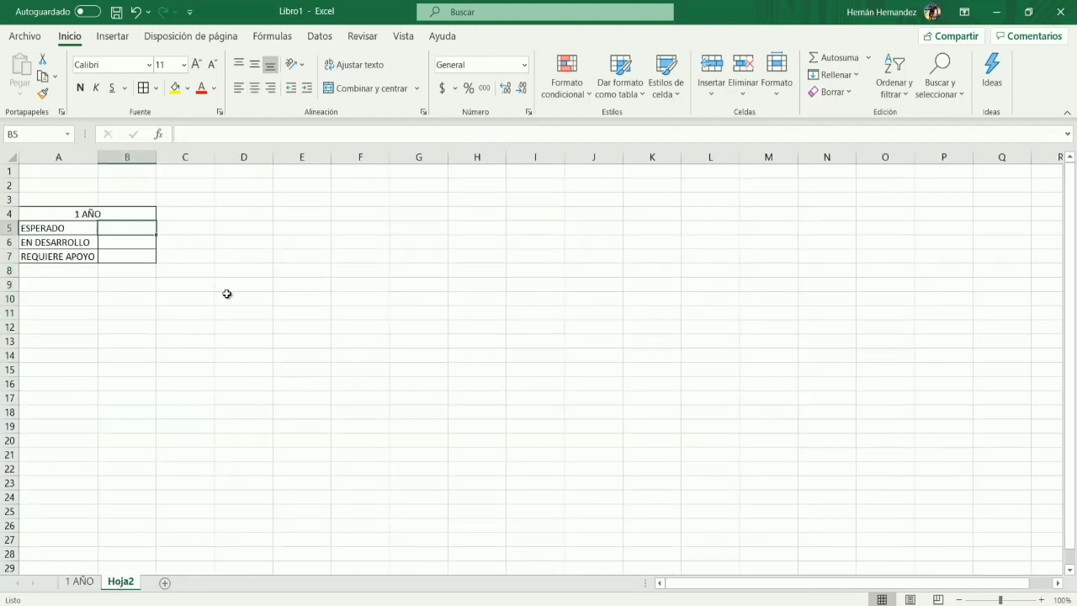
- Rename the Hoja2 sheet to GRAFICA
double_click(134, 581)
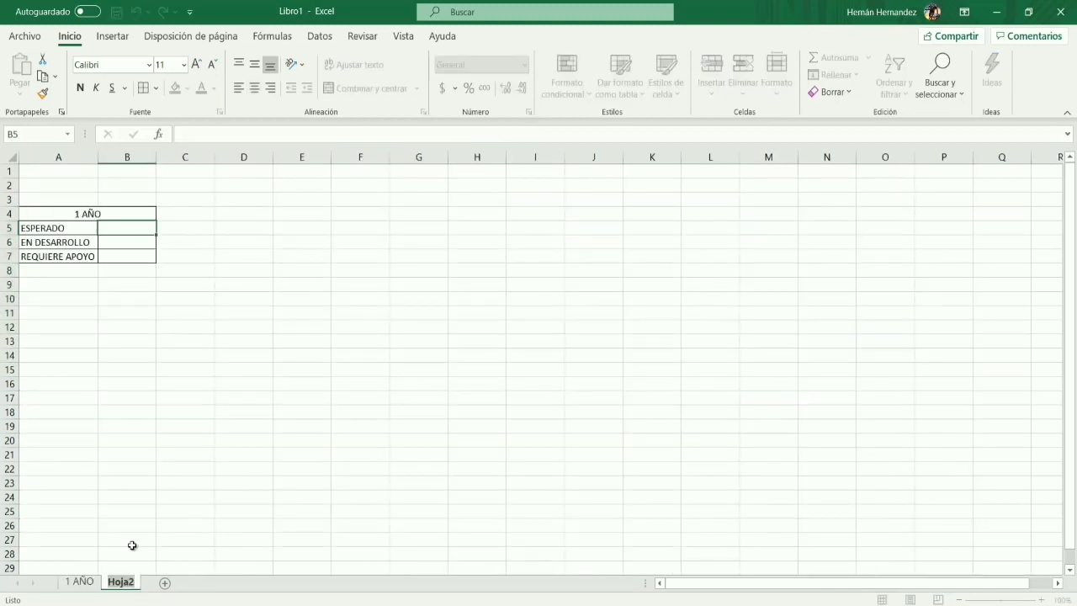
type("GRAFICA")
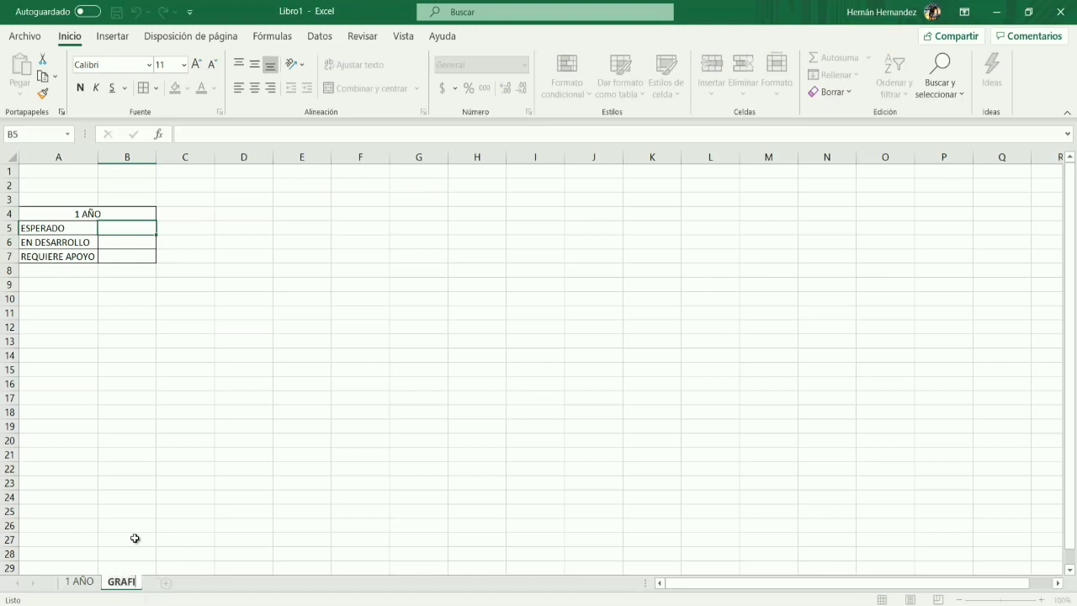
left_click(298, 372)
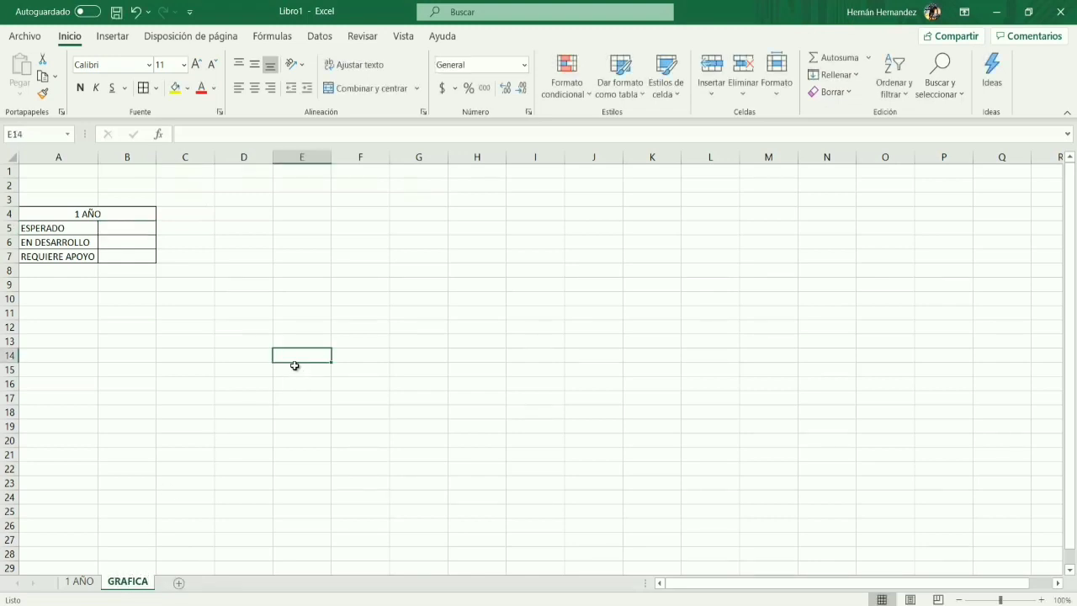
- Start a =CONTAR.SI( formula in B5 beside ESPERADO
left_click(122, 236)
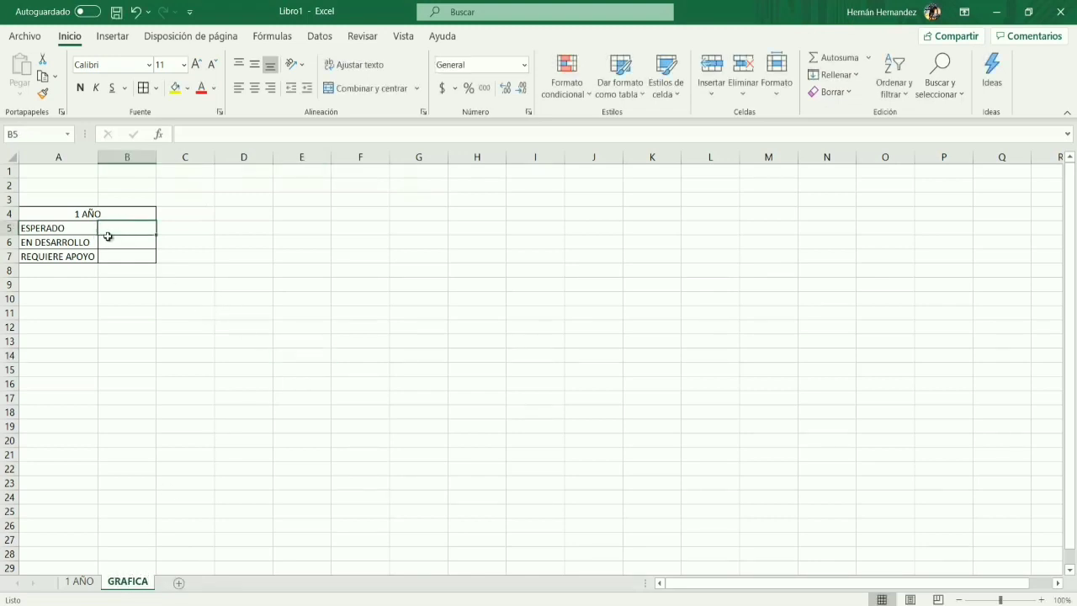
left_click(109, 243)
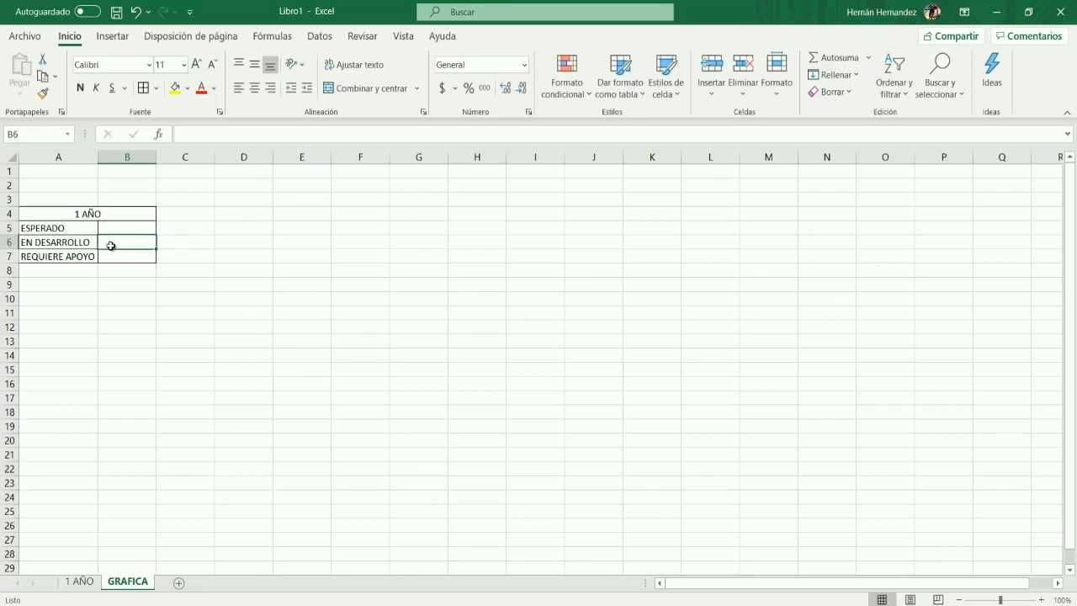
left_click(137, 254)
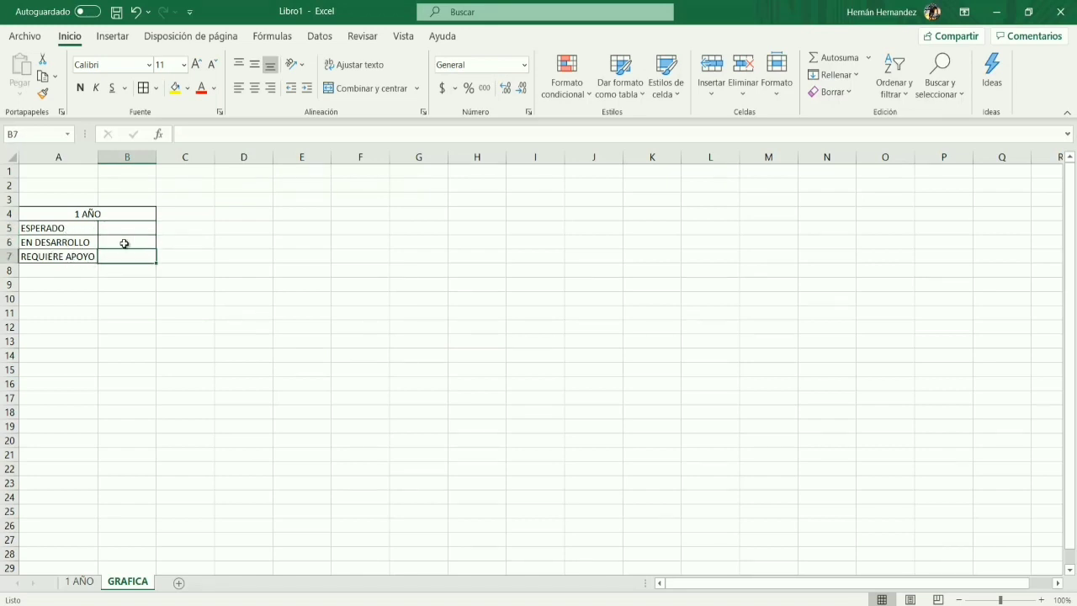
left_click(131, 229)
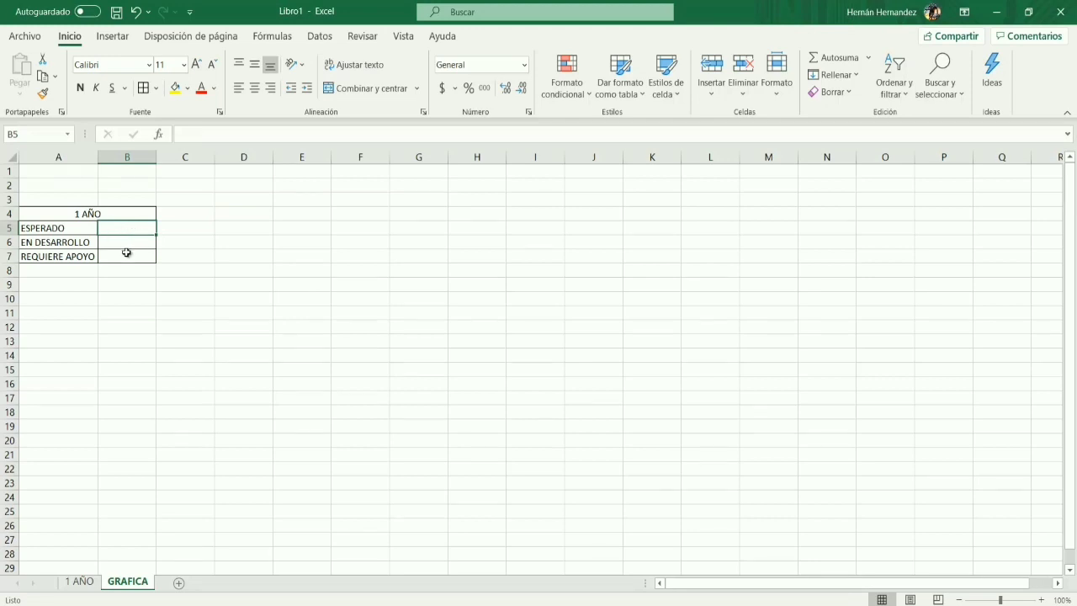
type("=")
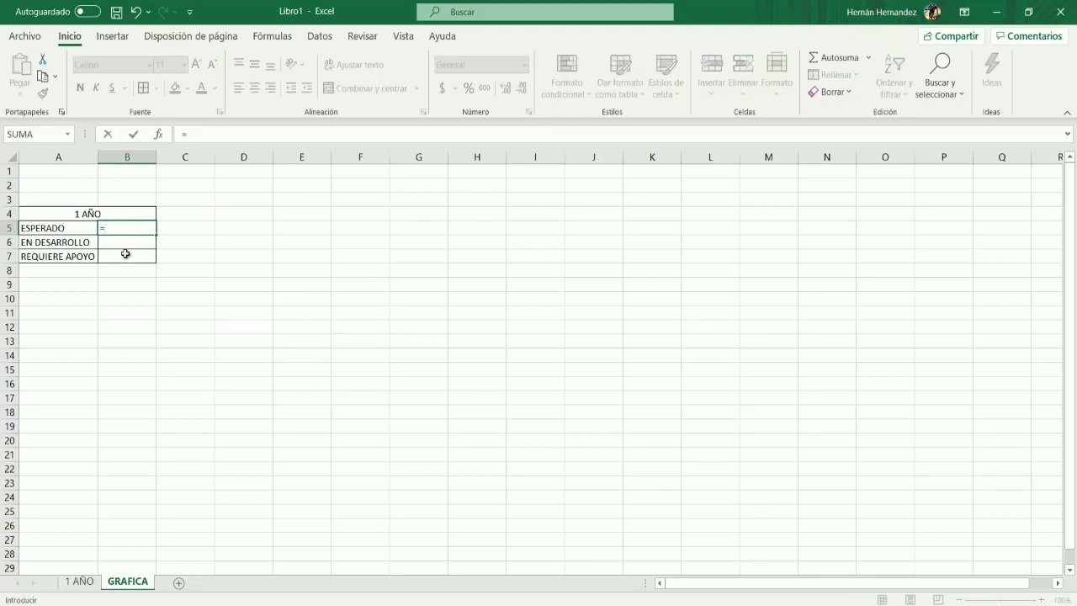
type("CONTAR")
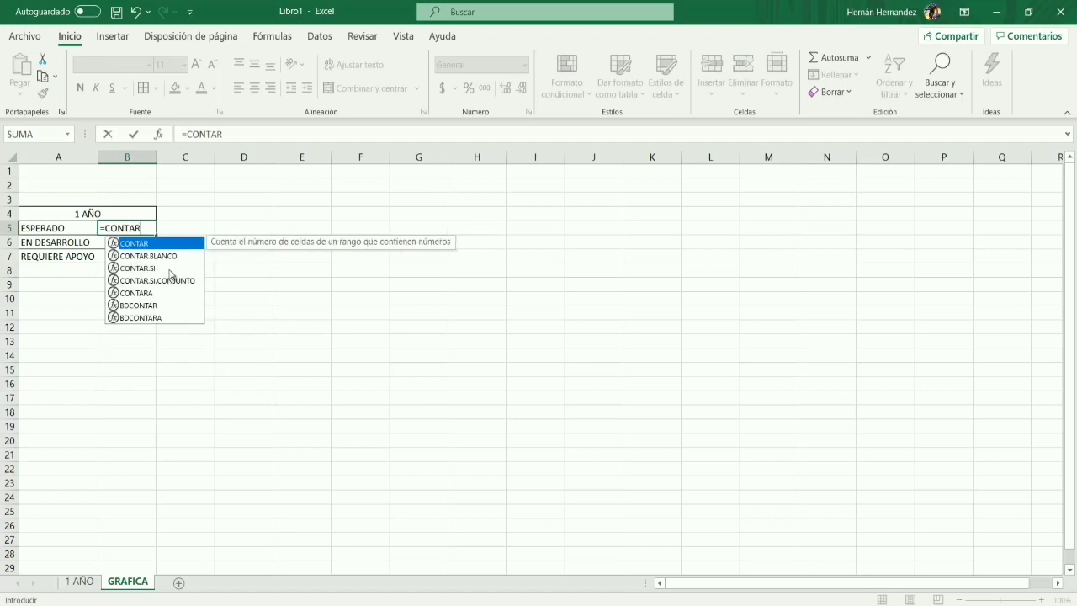
left_click(169, 268)
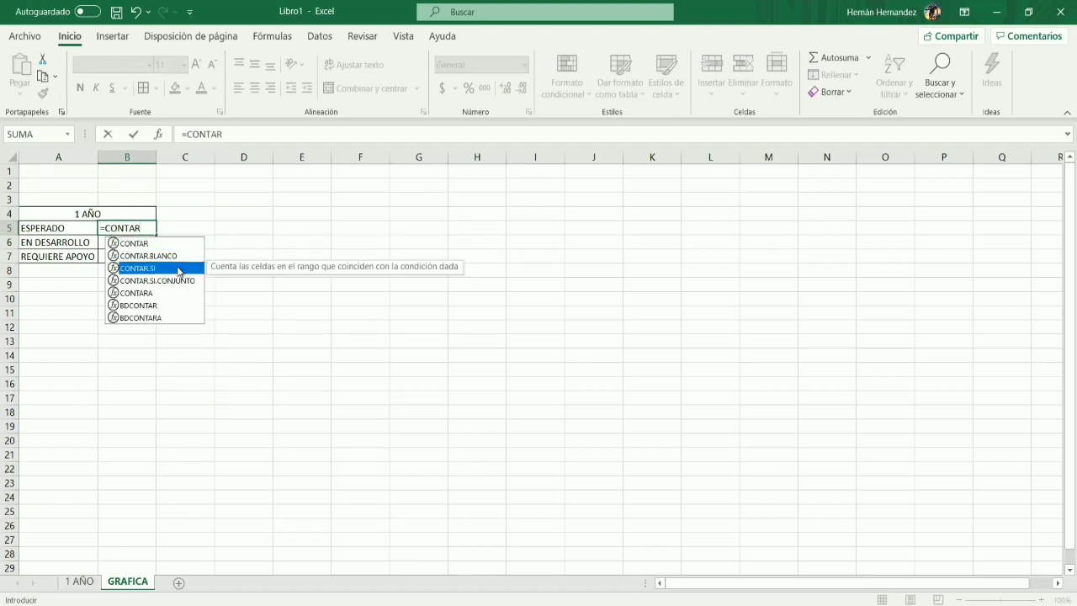
left_click(182, 282)
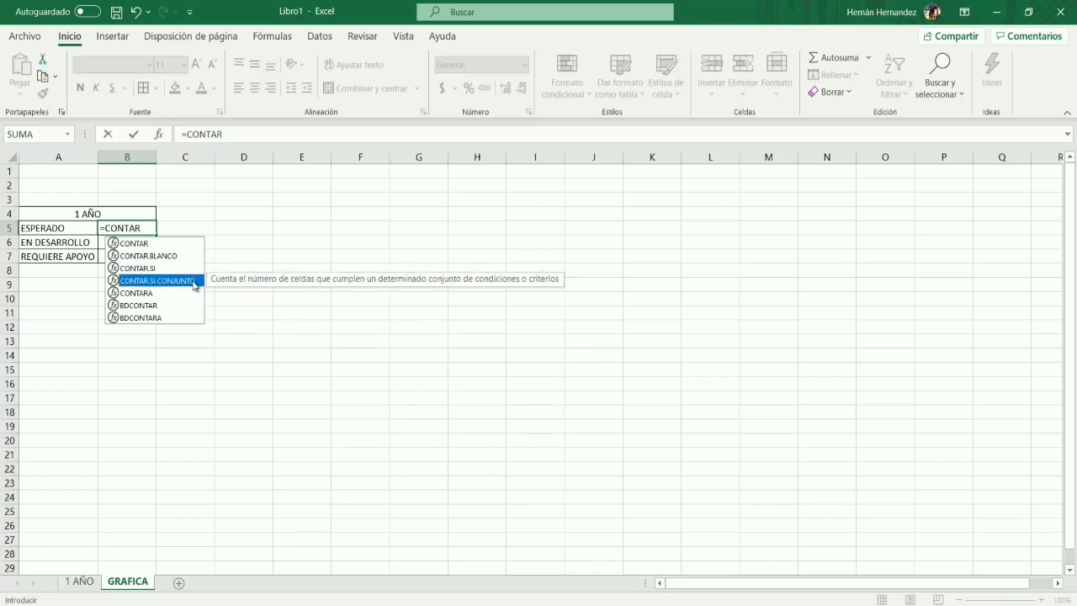
left_click(164, 270)
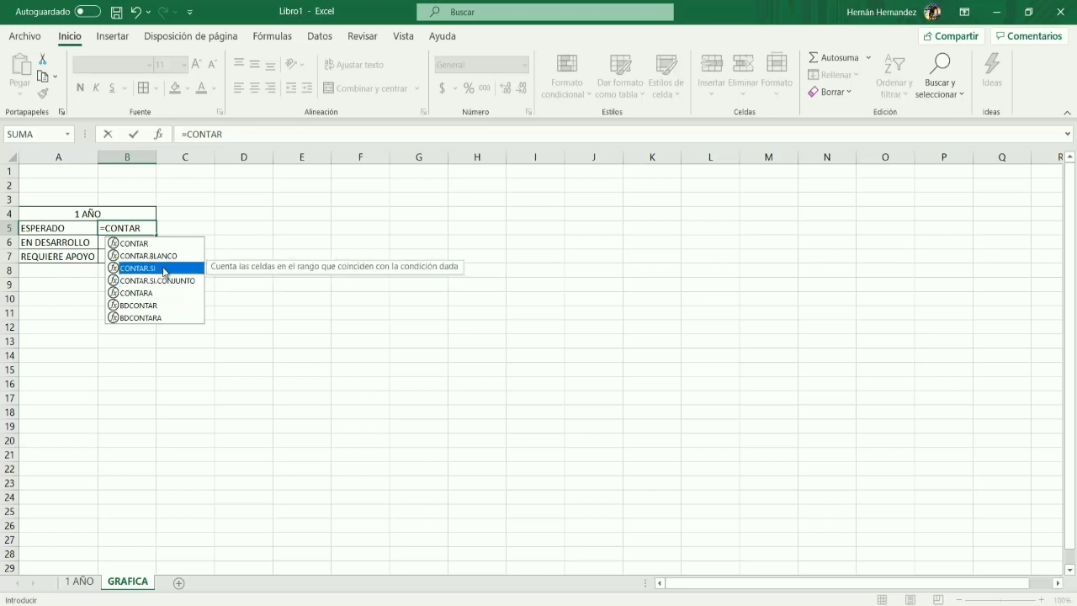
double_click(162, 270)
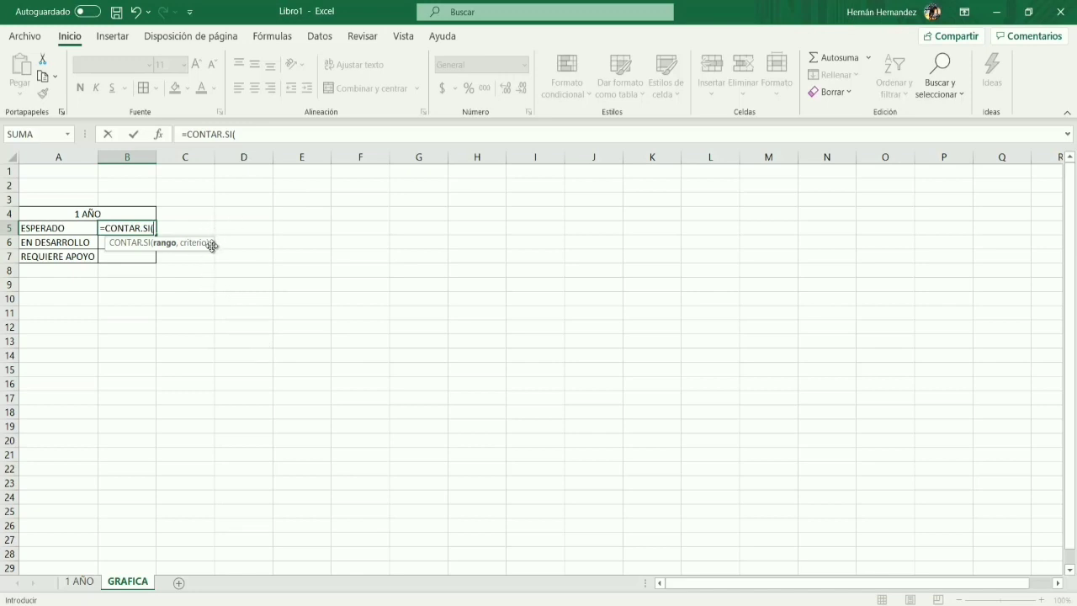
- Enter =CONTAR.SI(BASE1,"ESPERADO") in B5, returning a count of 4
type("BAS")
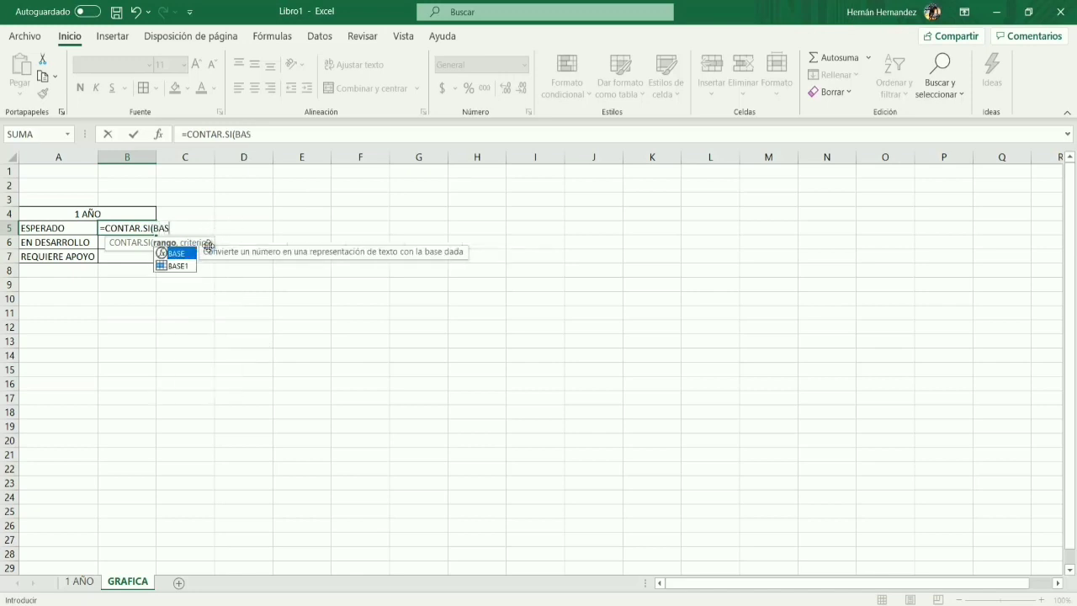
type("E")
double_click(181, 266)
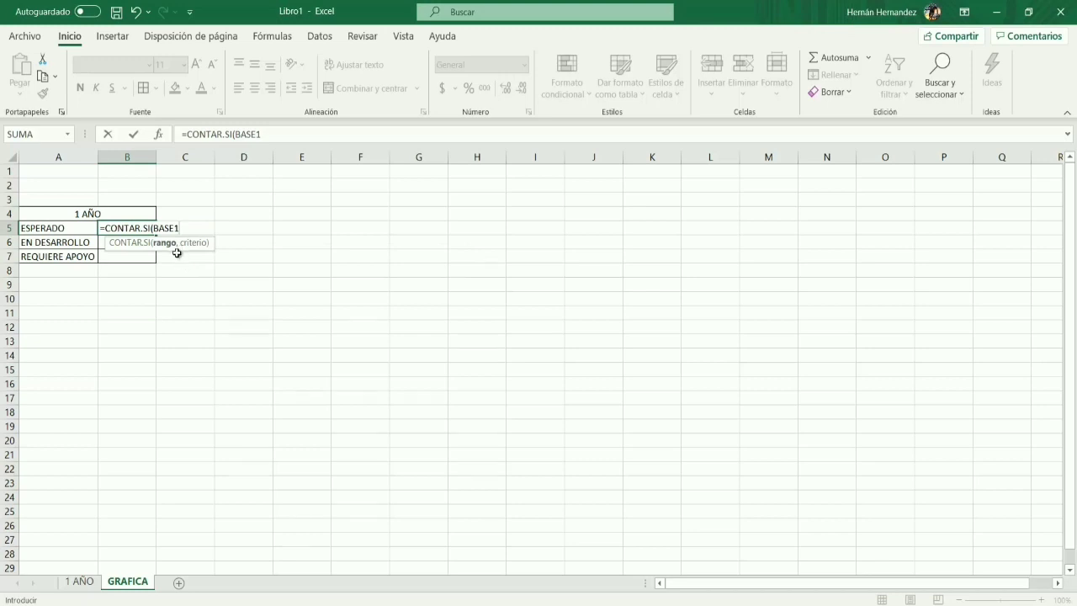
type(",\"E")
type("SPE")
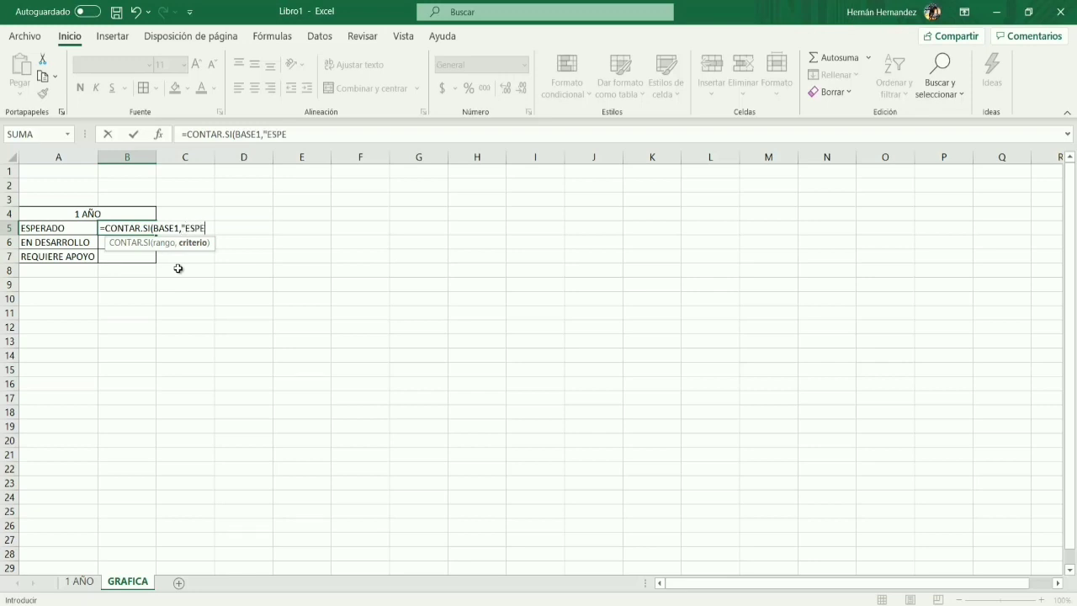
type("RADO")
type(")")
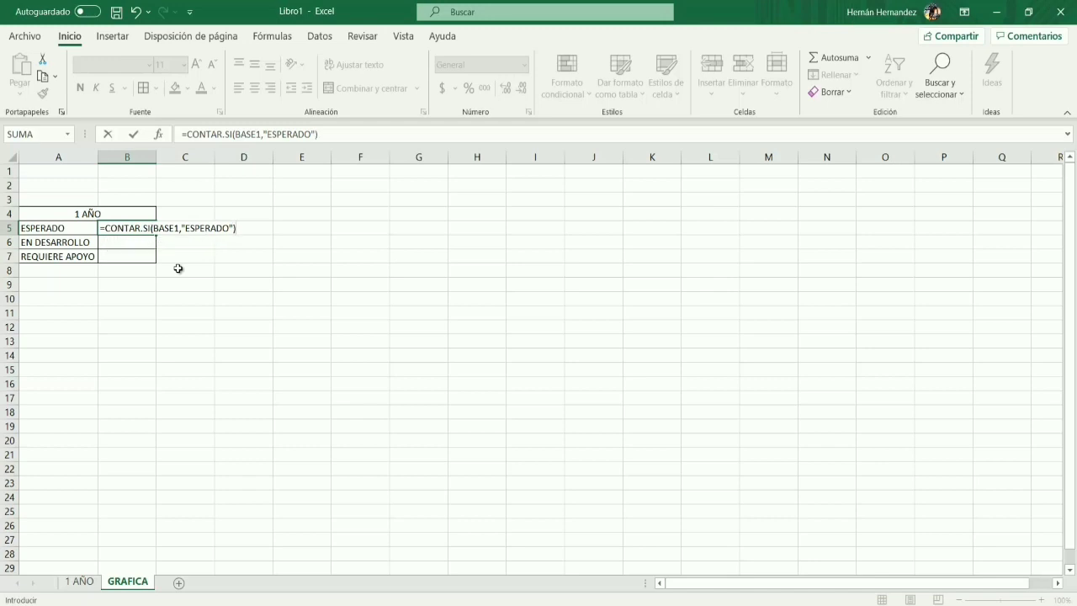
key("Return")
- Centre the values in column B
left_click(149, 229)
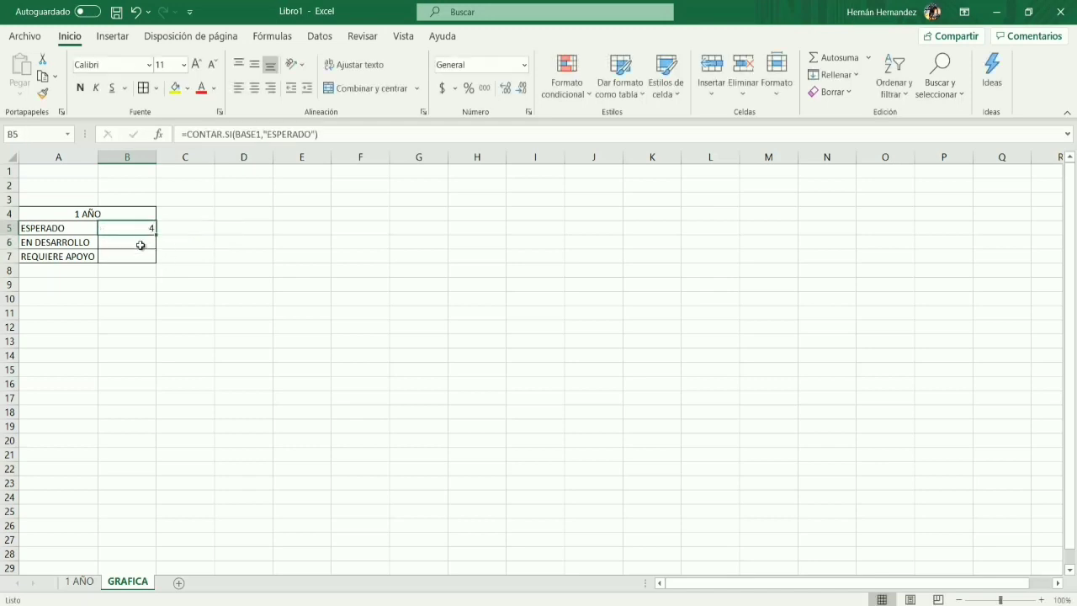
left_click(136, 155)
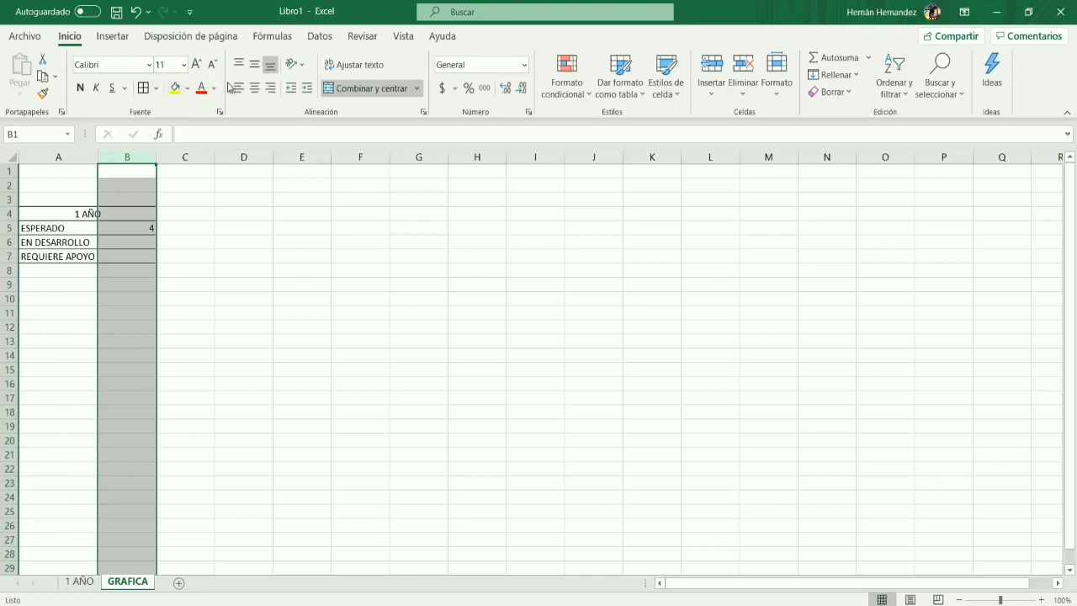
left_click(244, 228)
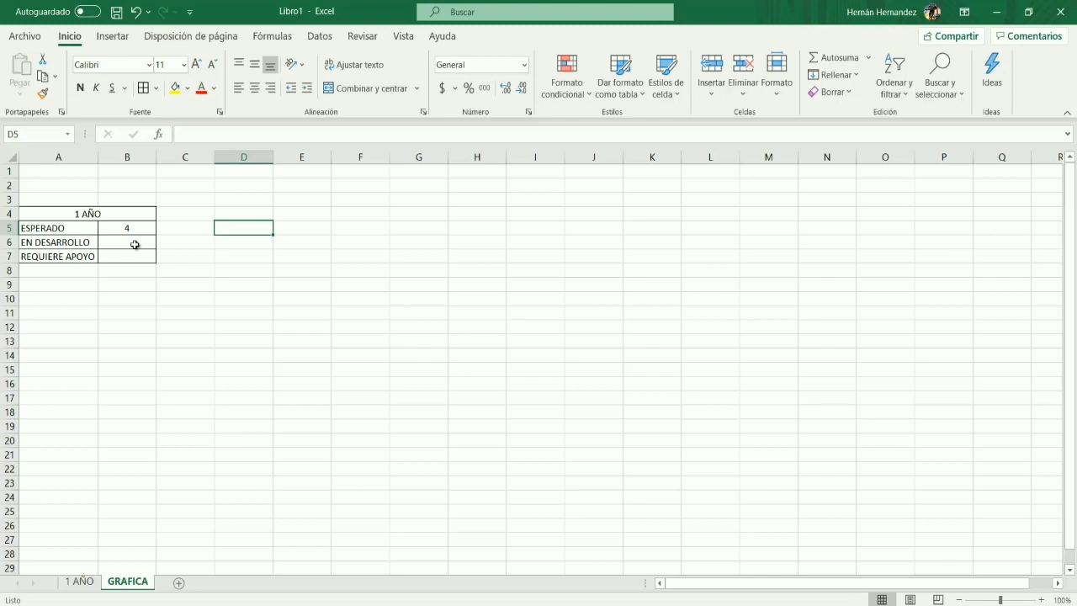
- Fill B5's ESPERADO count formula down into B6 and B7
left_click(135, 244)
left_click(134, 229)
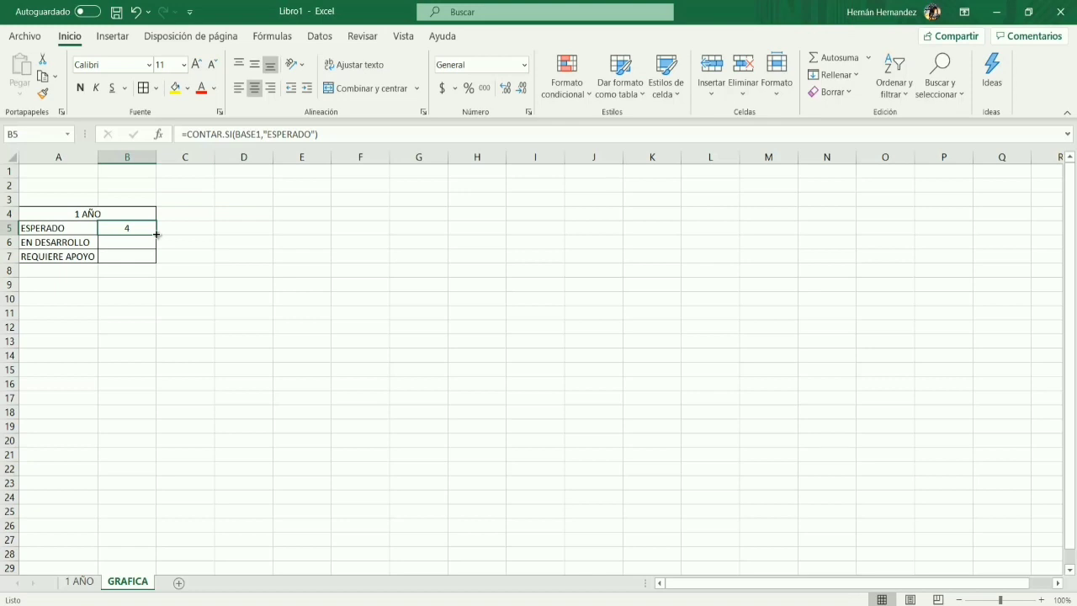
left_click_drag(157, 235, 156, 261)
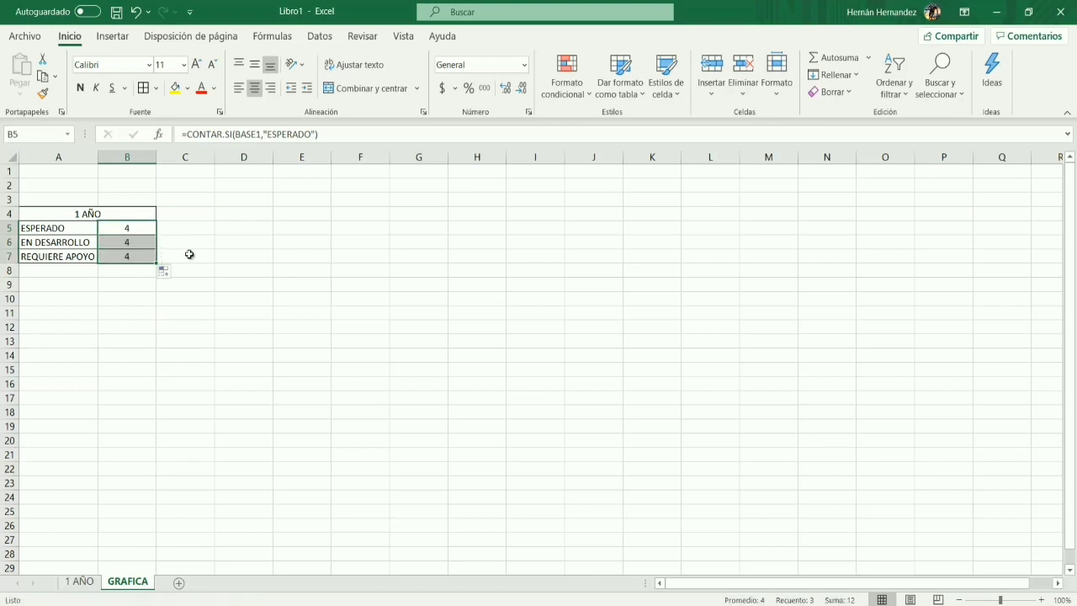
left_click(135, 246)
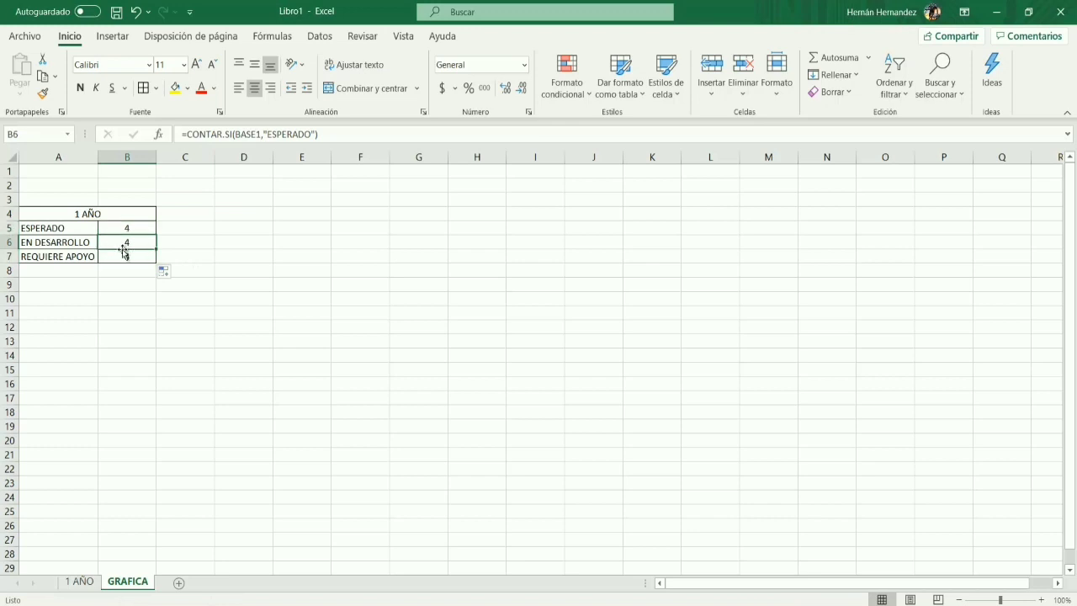
- Change B6's criterion to "en desarrollo", giving a count of 0
left_click(311, 134)
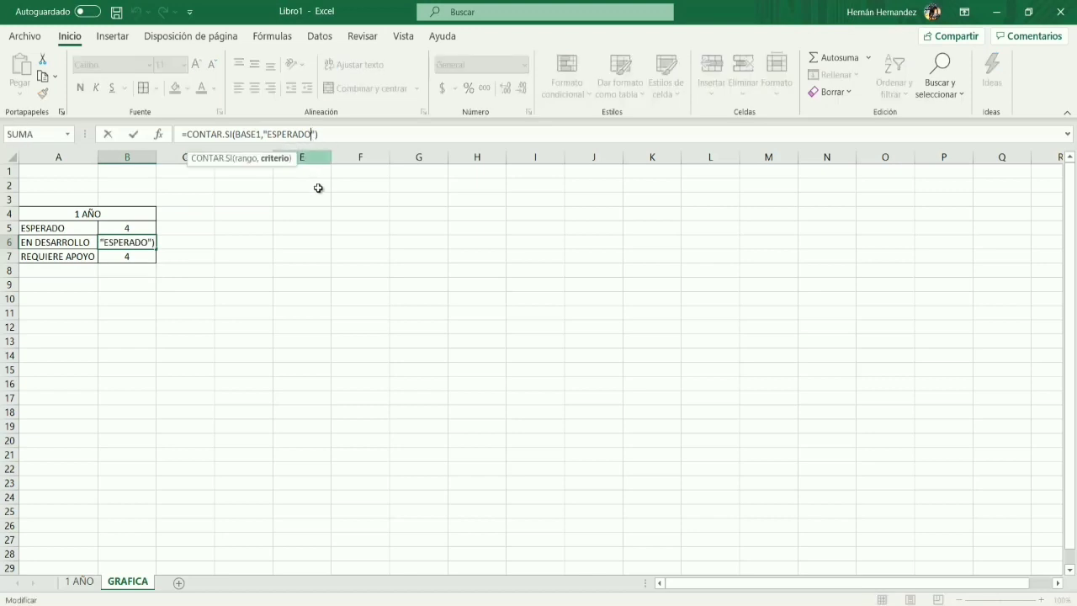
key("BackSpace")
key("BackSpace")
key("BackSpace")
key("BackSpace")
key("BackSpace")
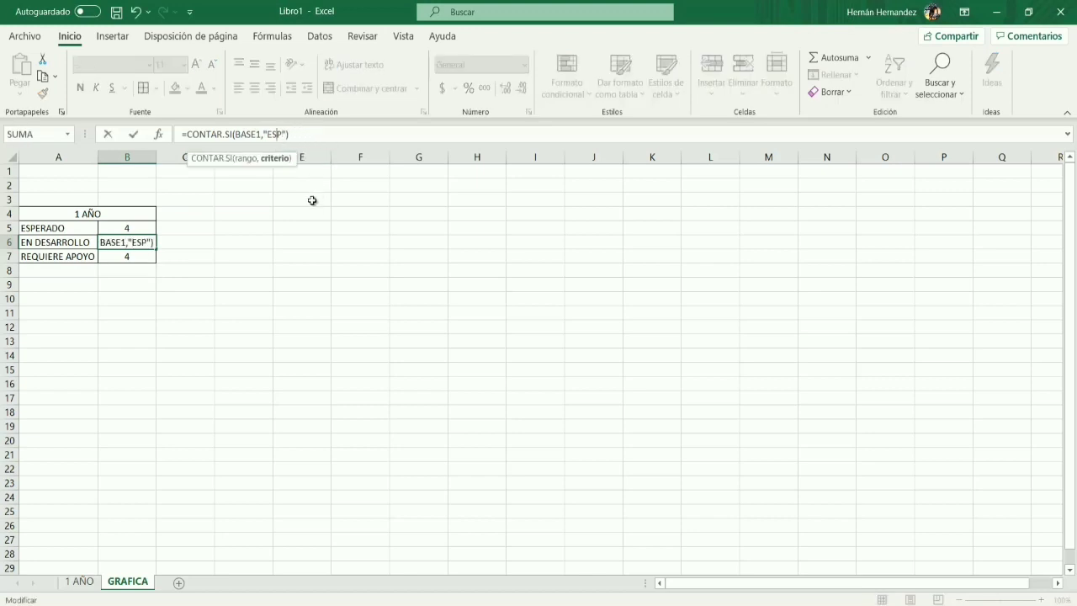
key("BackSpace")
key("BackSpace")
key("BackSpace")
type("en ")
type("de")
type("sarro")
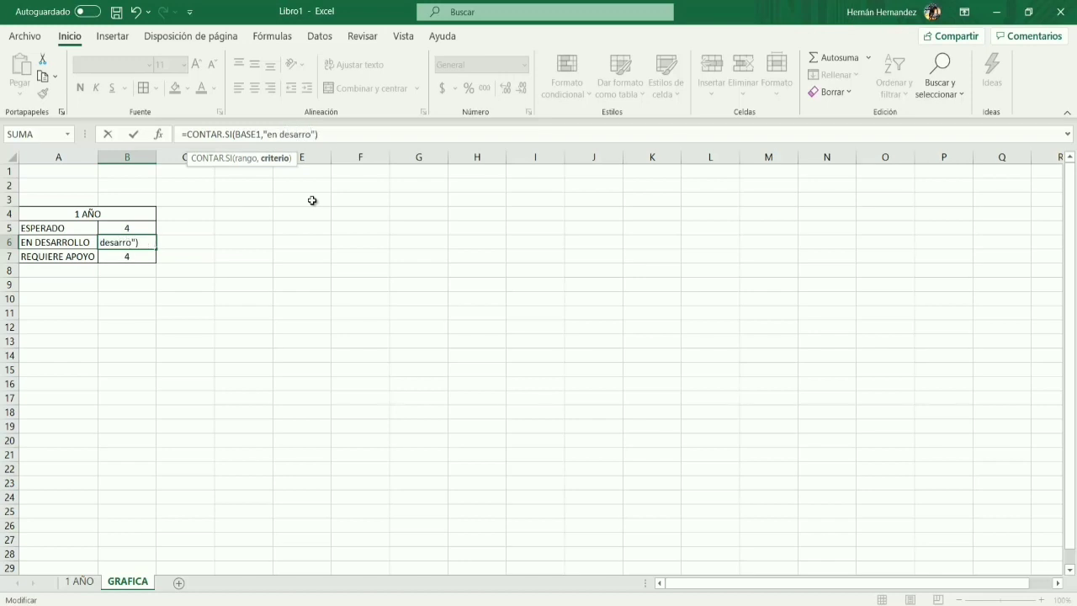
type("llo")
key("Return")
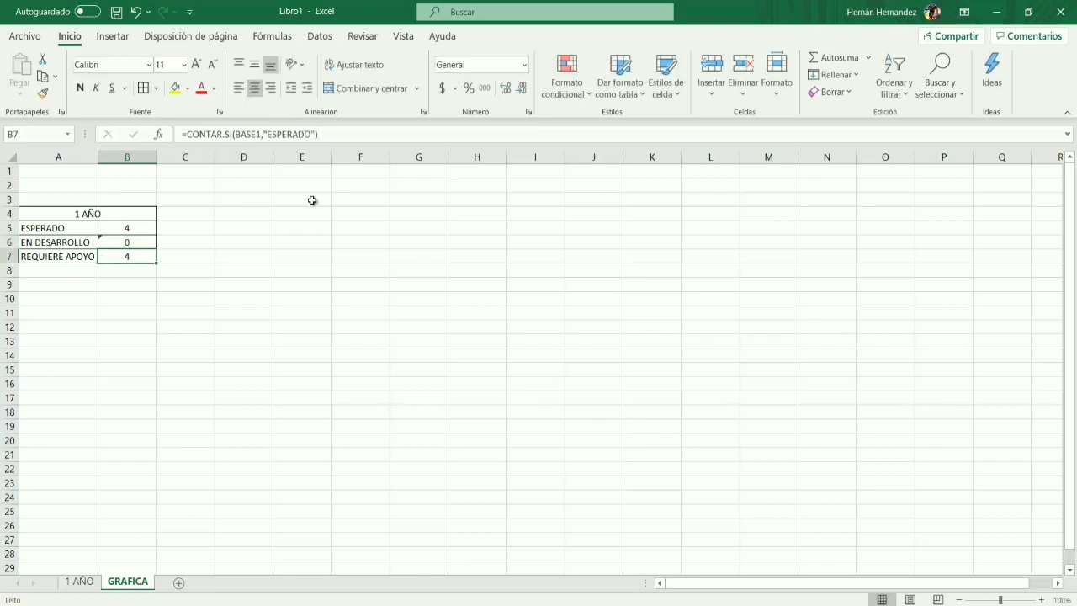
left_click(141, 242)
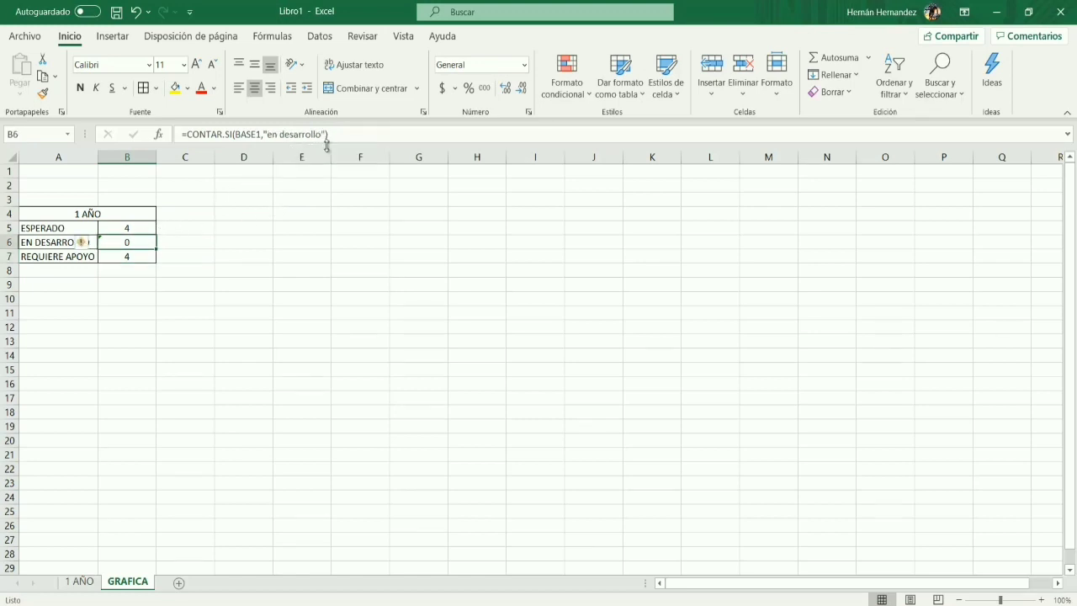
- Change B7's criterion to "requiere apoyo", giving a count of 1
left_click(144, 256)
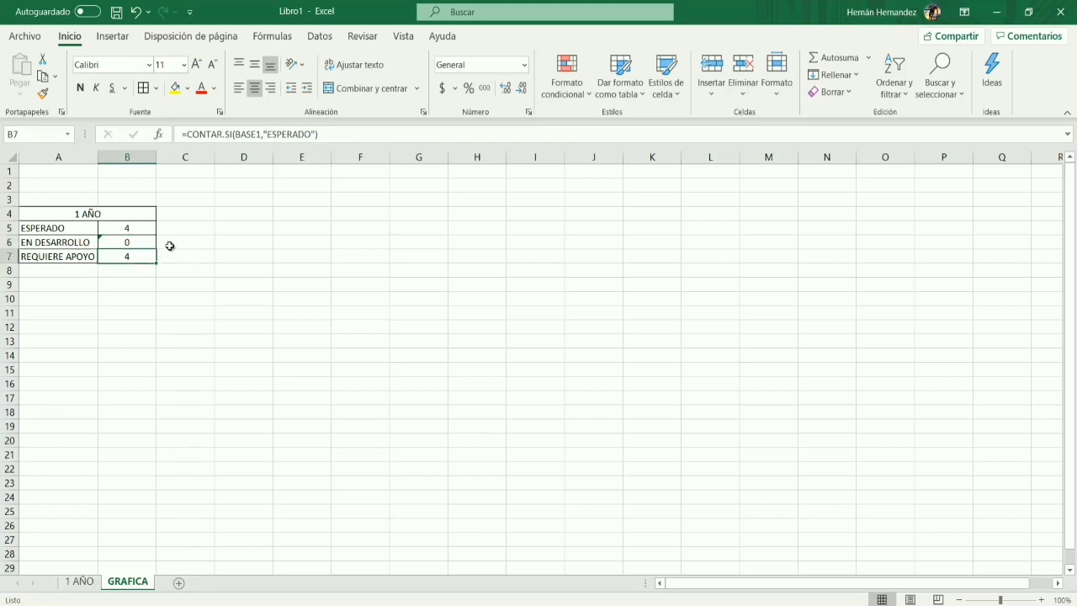
left_click(312, 135)
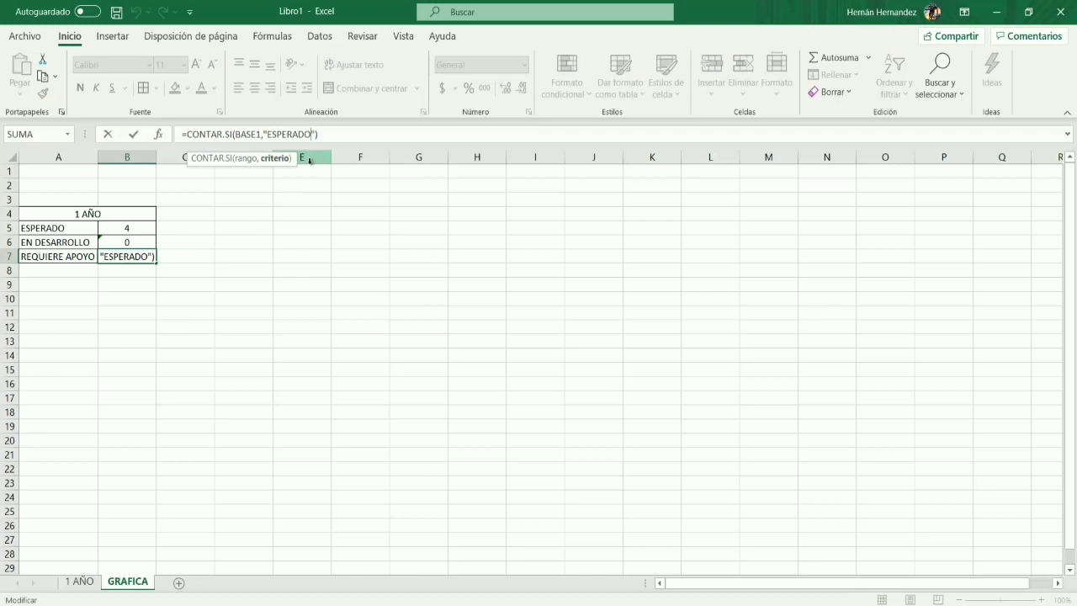
key("BackSpace")
key("BackSpace")
key("BackSpace")
key("BackSpace")
key("BackSpace")
key("BackSpace")
key("BackSpace")
key("BackSpace")
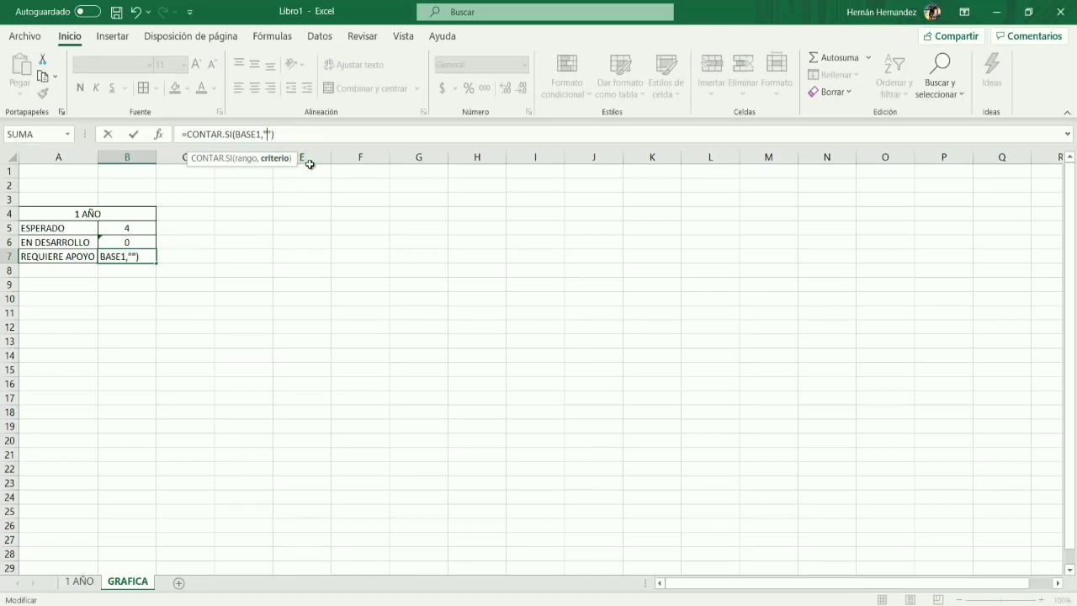
type("requi")
type("ere apo")
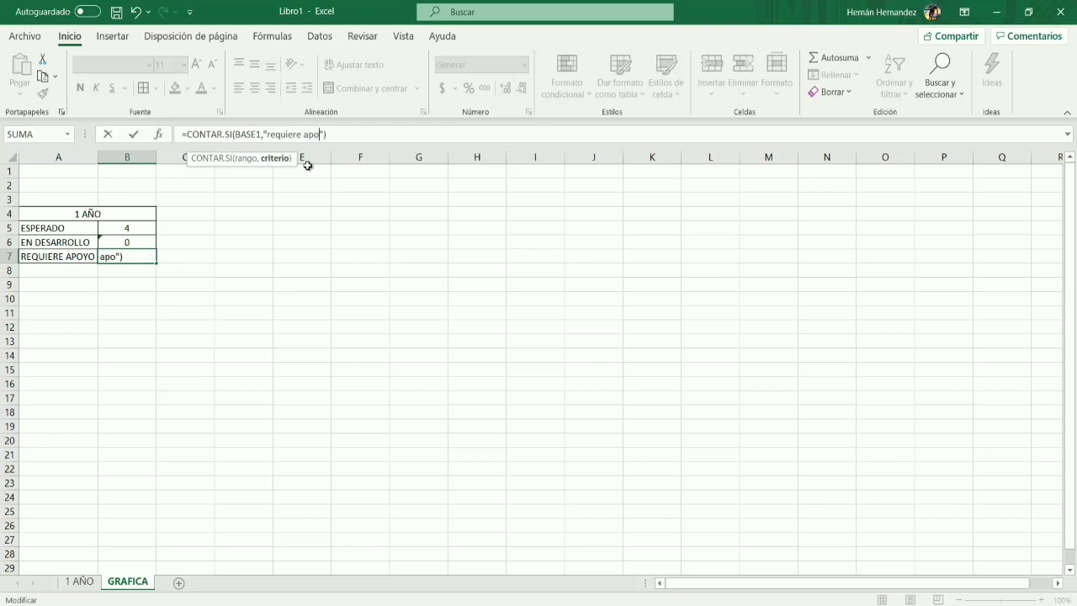
type("yo")
key("Return")
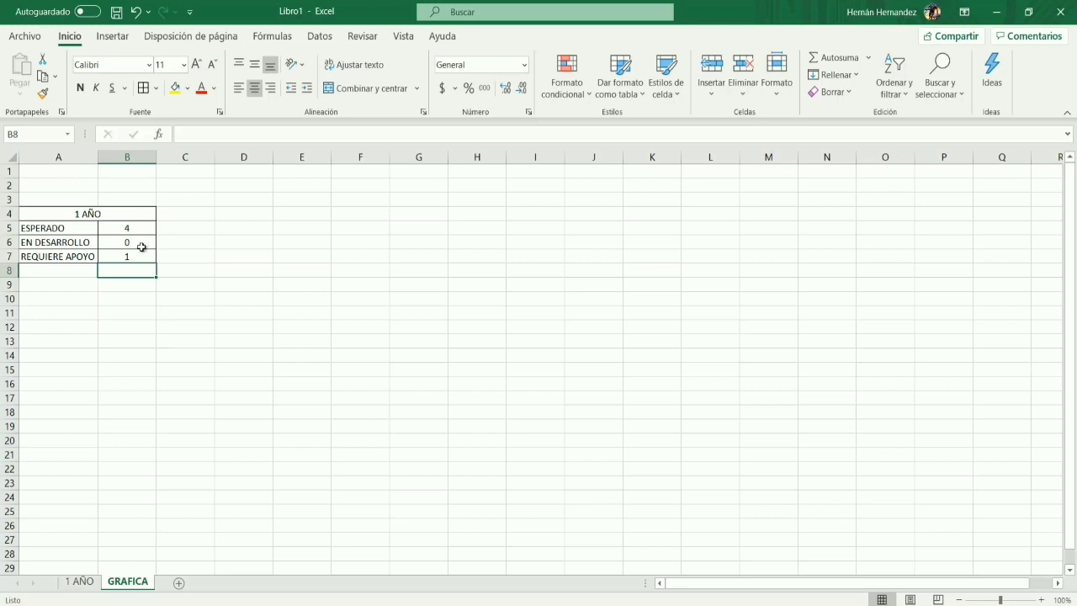
left_click(142, 246)
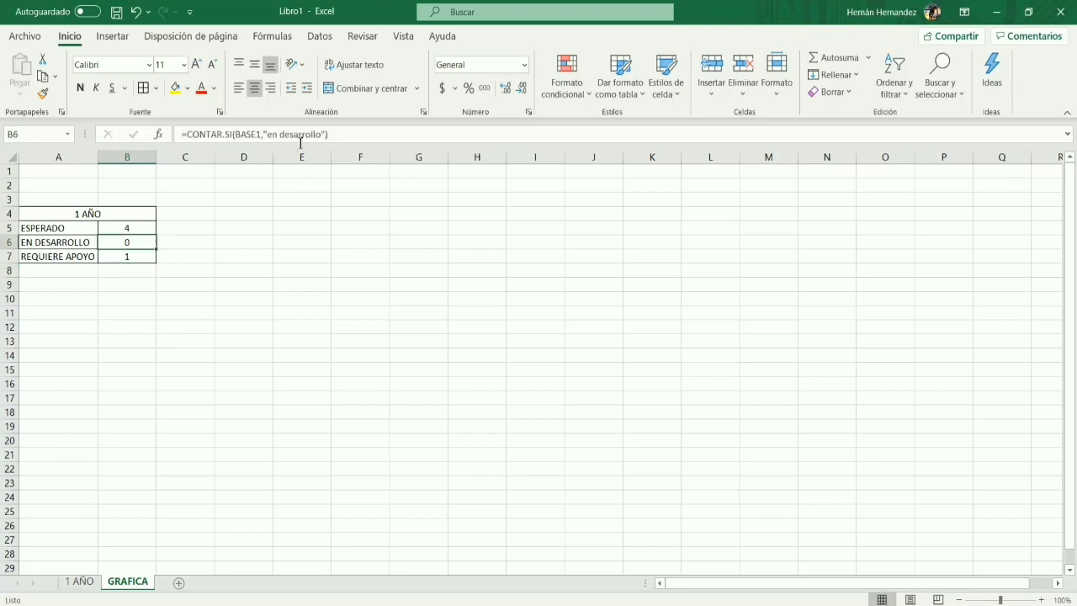
- Check the observation wording on 1 AÑO, then change B6's criterion to "desarrollo" so it shows 5
left_click(81, 580)
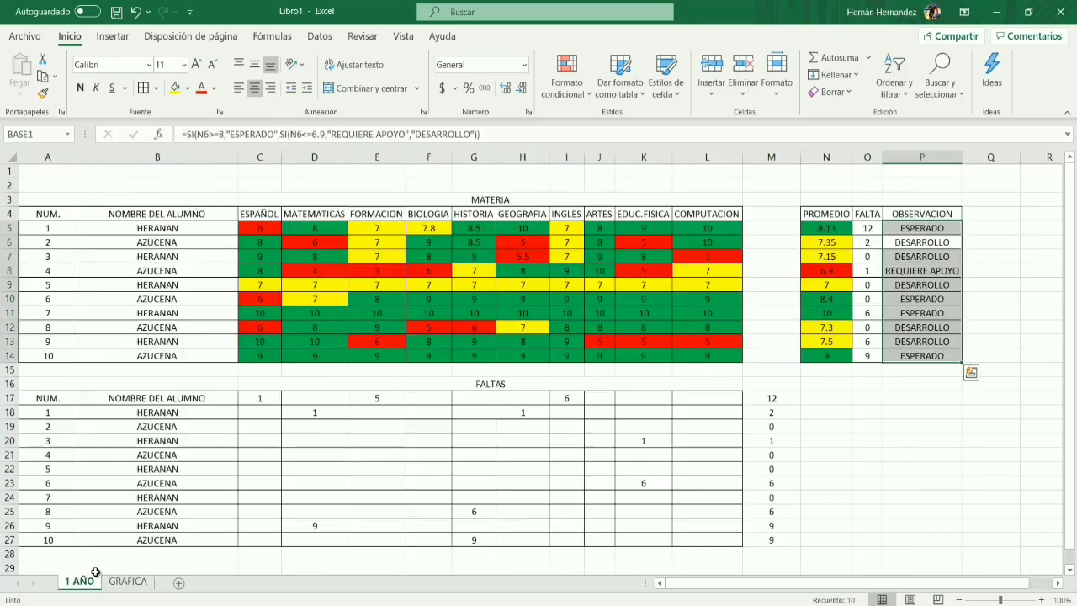
left_click(938, 246)
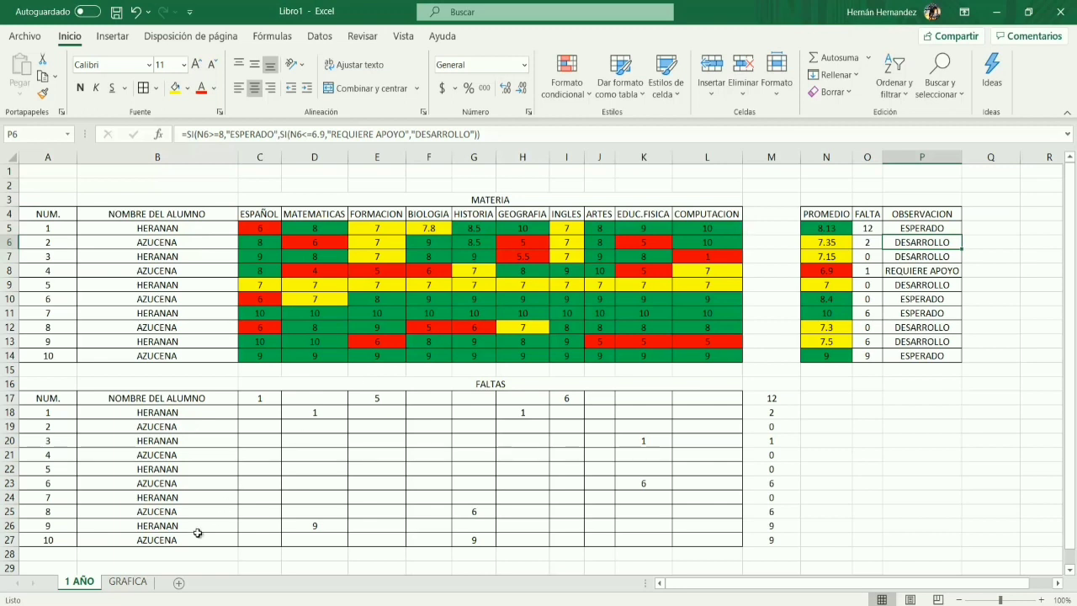
left_click(149, 582)
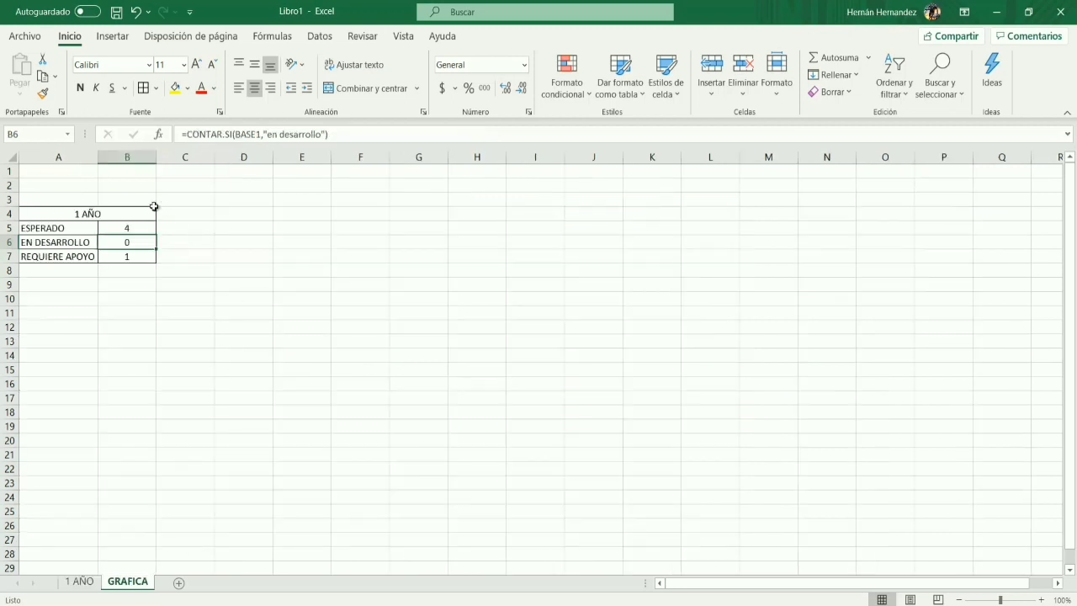
left_click(281, 133)
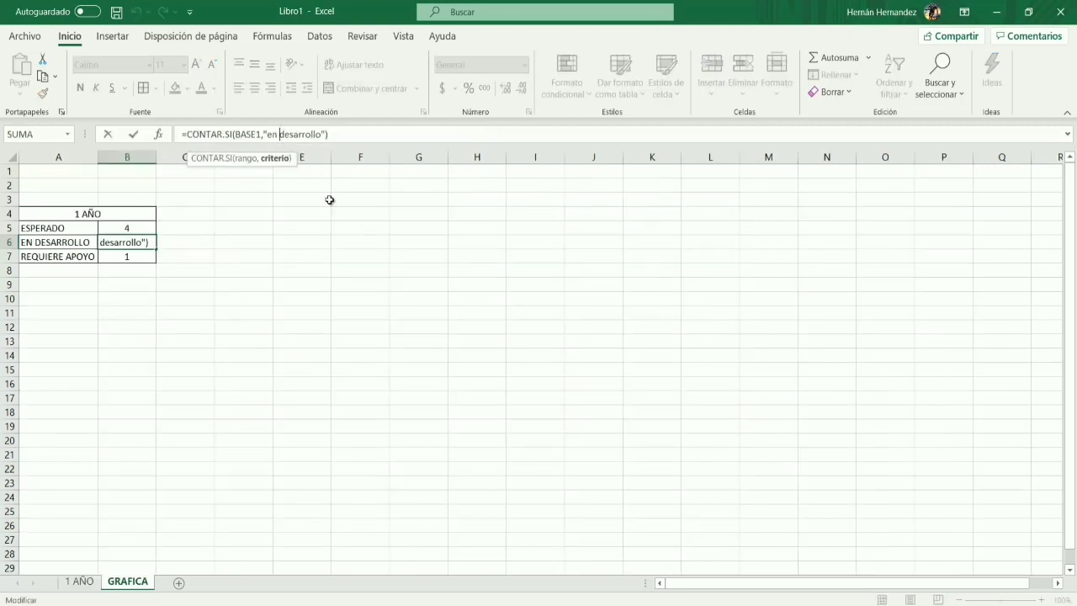
key("BackSpace")
key("BackSpace")
key("BackSpace")
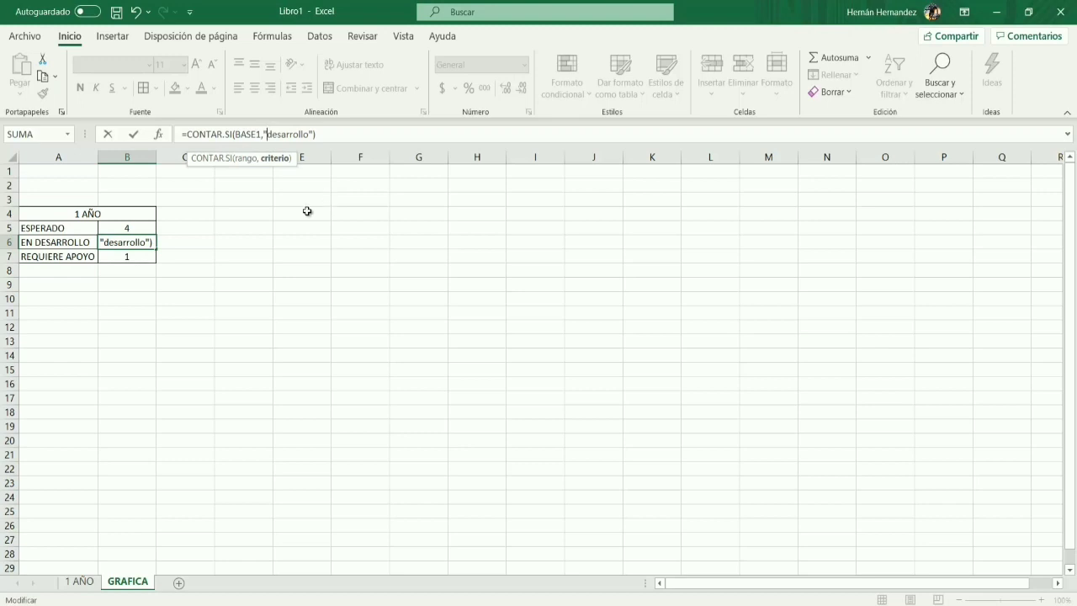
key("Return")
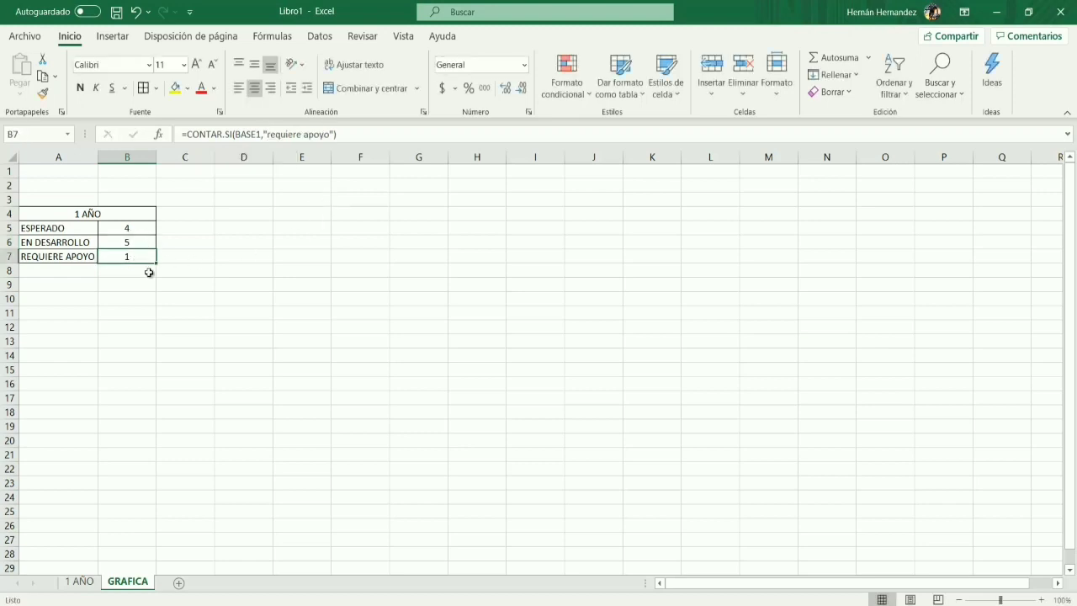
left_click(122, 274)
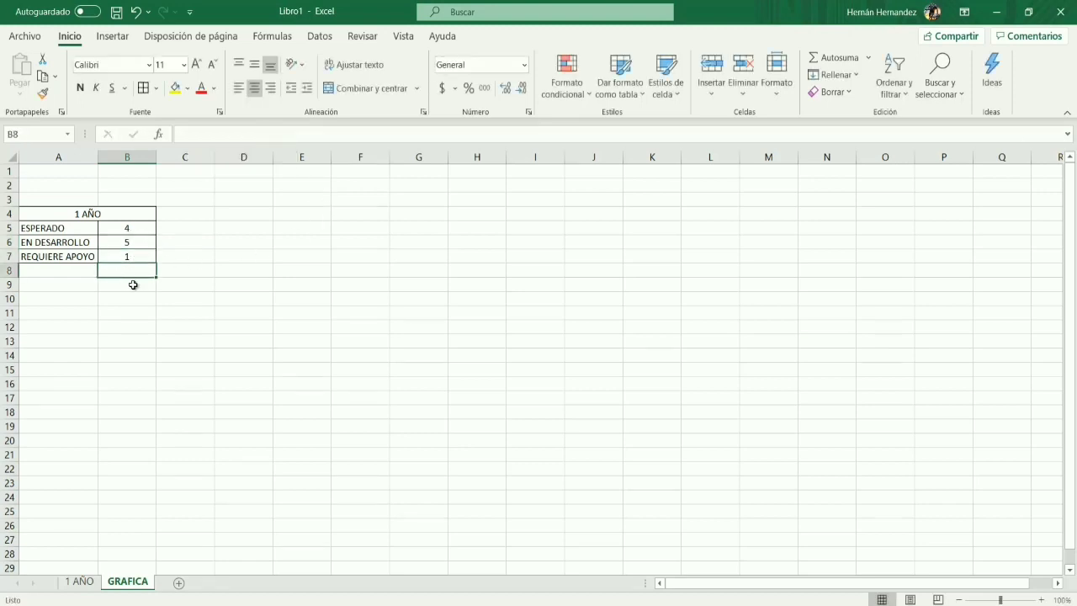
- Enter =SUMA(B5:B7) in B8 for a total of 10
type("=s")
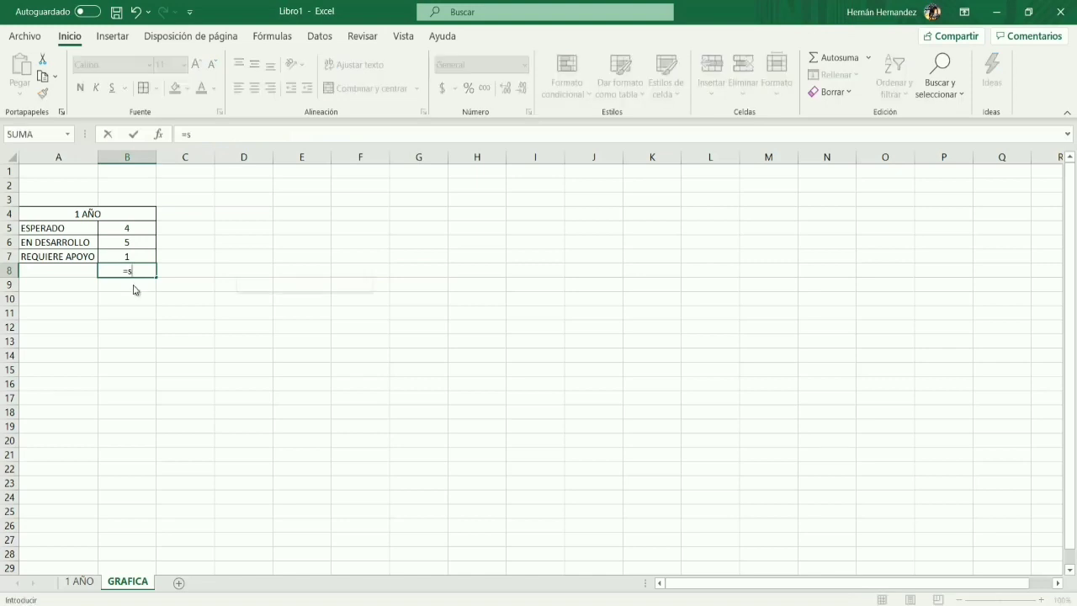
type("uma")
double_click(162, 287)
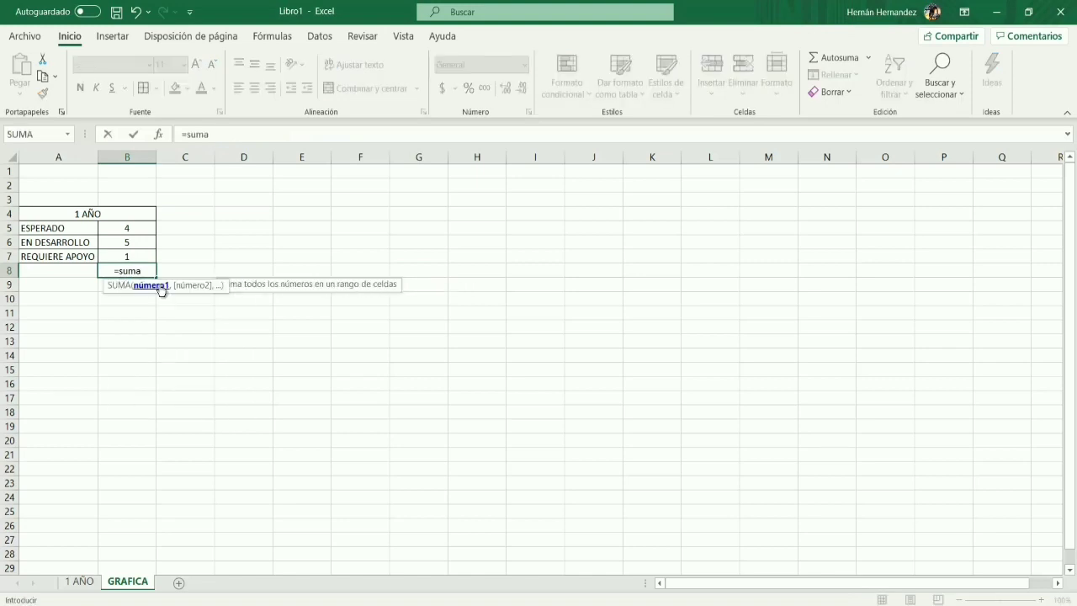
left_click(125, 234)
left_click_drag(125, 234, 125, 257)
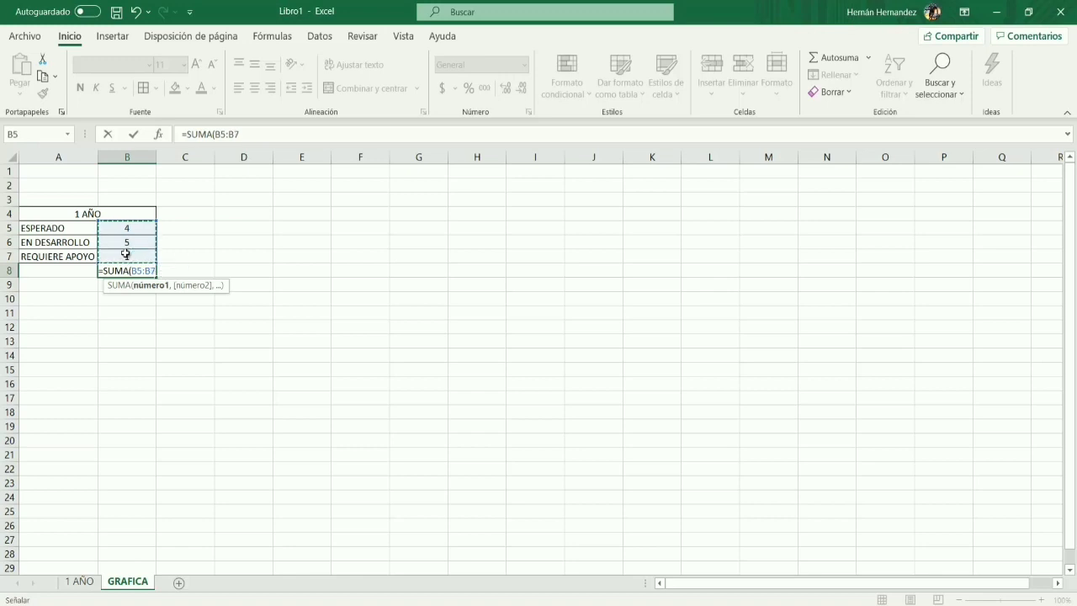
key("Return")
left_click(144, 272)
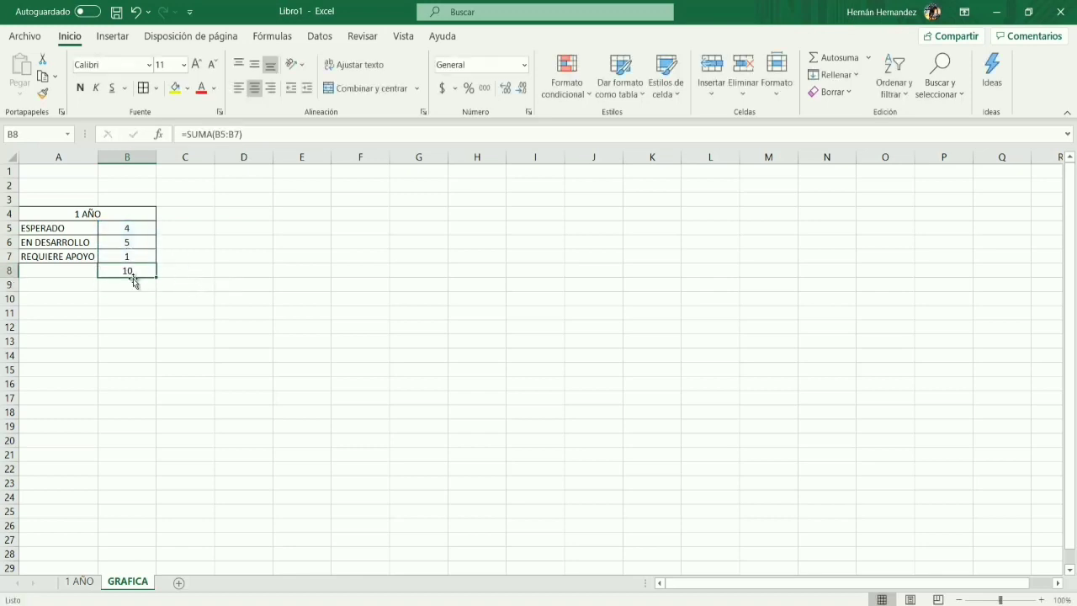
- Confirm the 1 AÑO sheet lists ten students, then return to GRAFICA
left_click(84, 585)
left_click(51, 358)
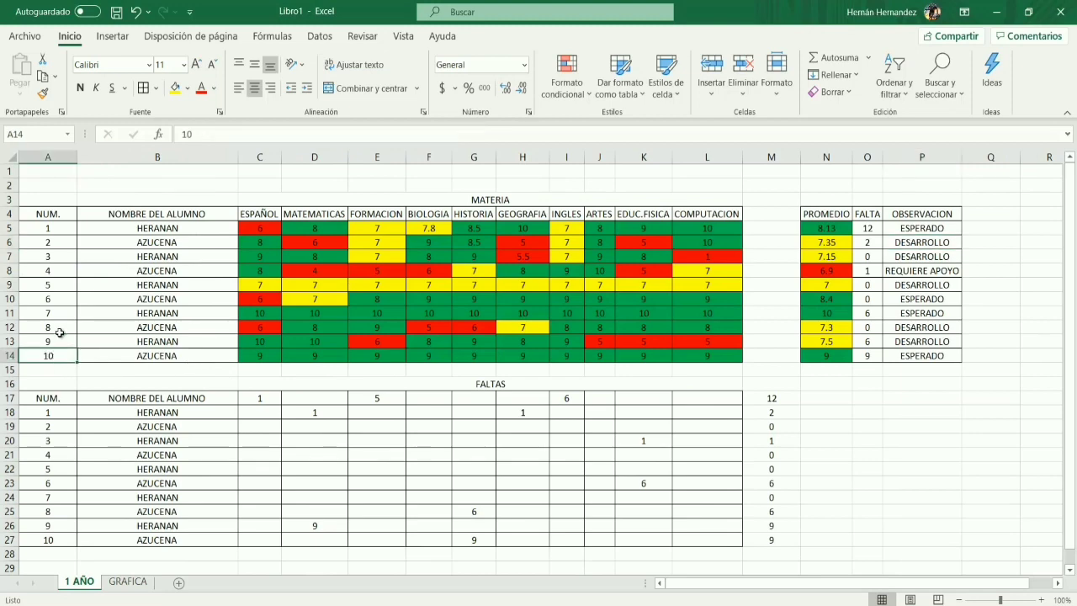
left_click_drag(60, 230, 55, 325)
left_click_drag(57, 362, 59, 354)
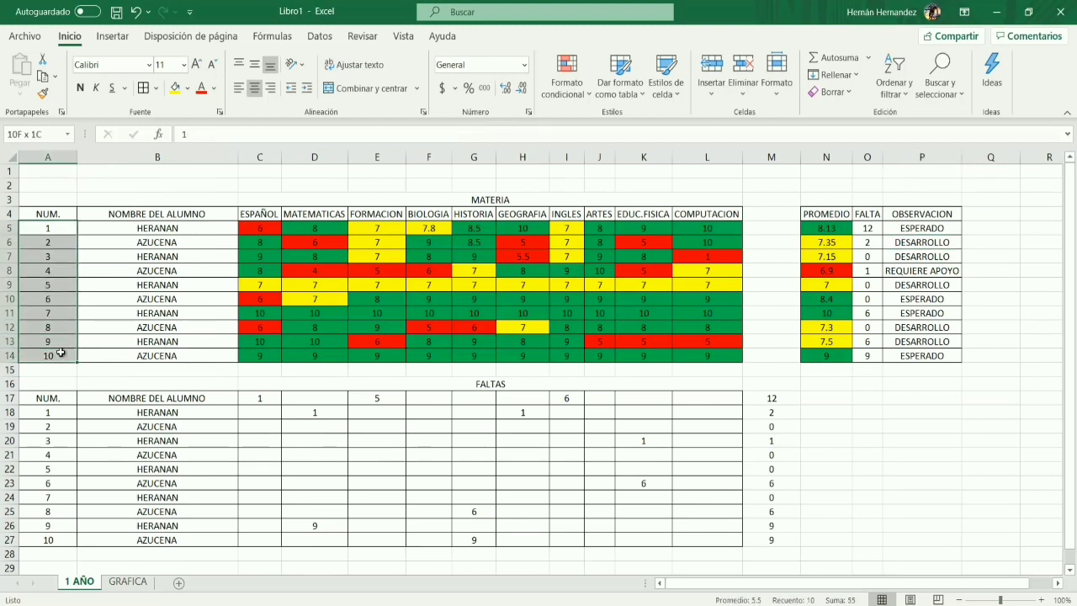
left_click(131, 581)
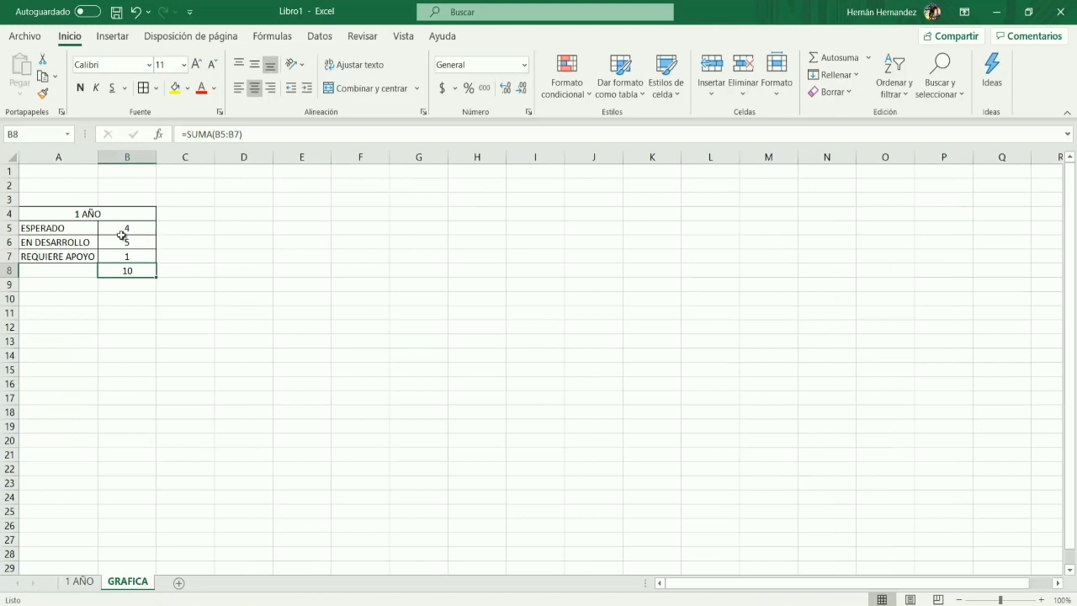
- Insert a 3D pie chart from the category names and counts in A5:B7
left_click_drag(67, 224, 123, 253)
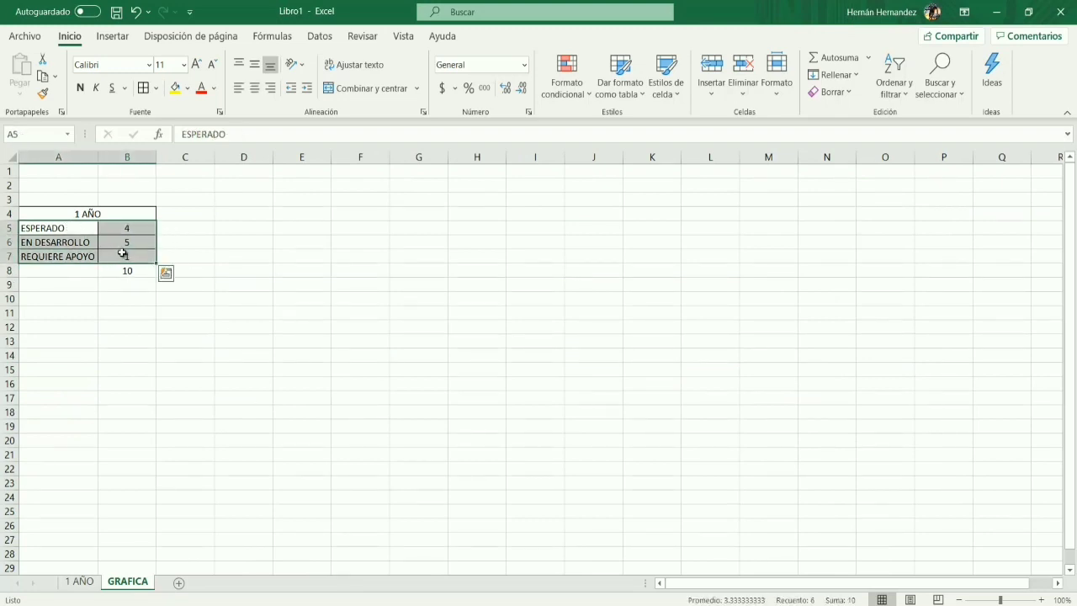
left_click(113, 36)
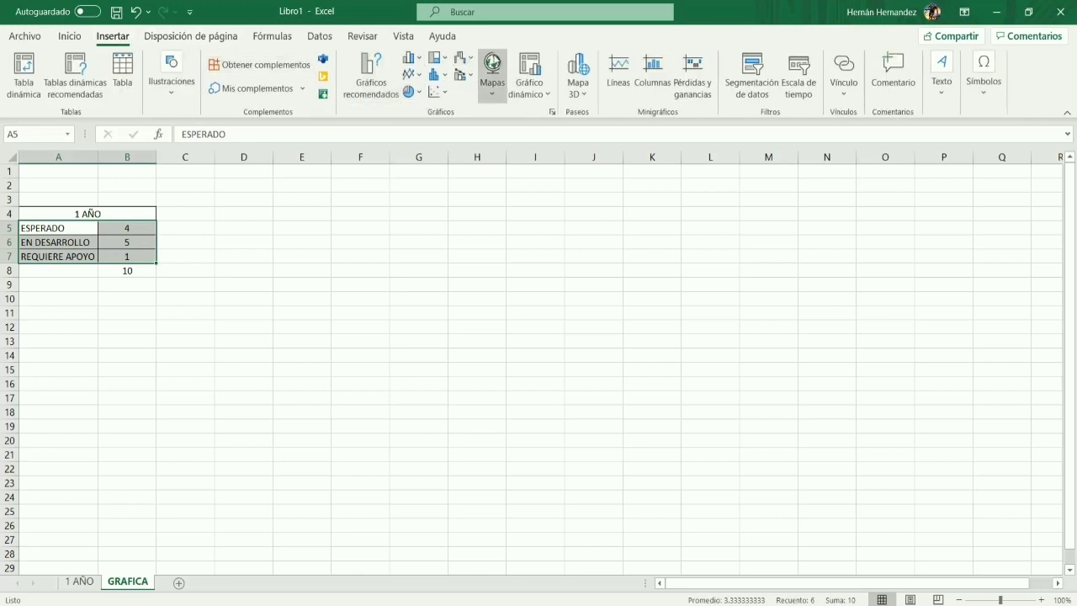
left_click(417, 98)
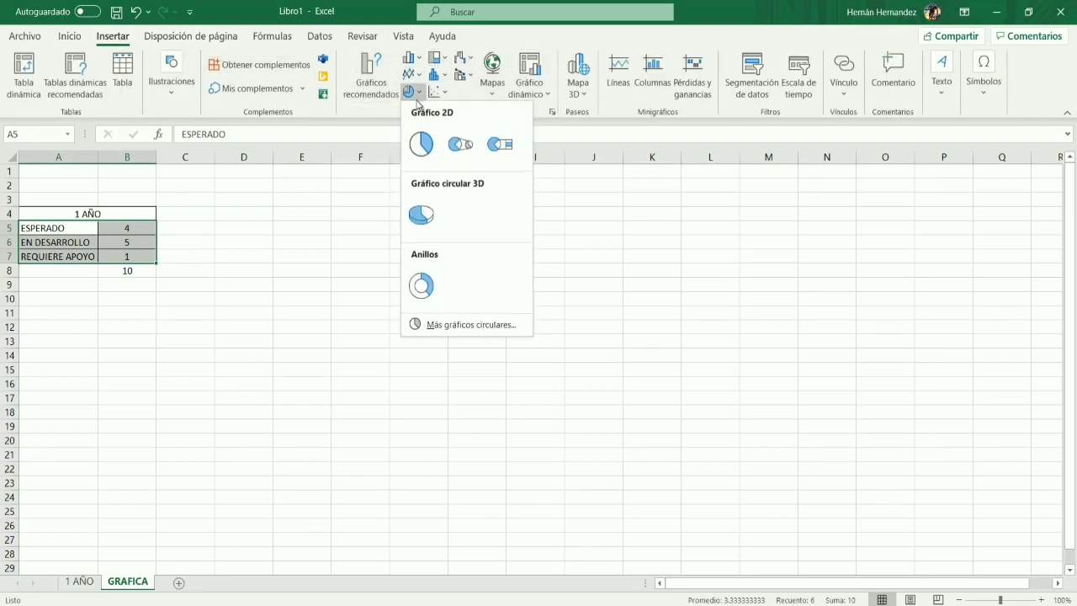
left_click(421, 217)
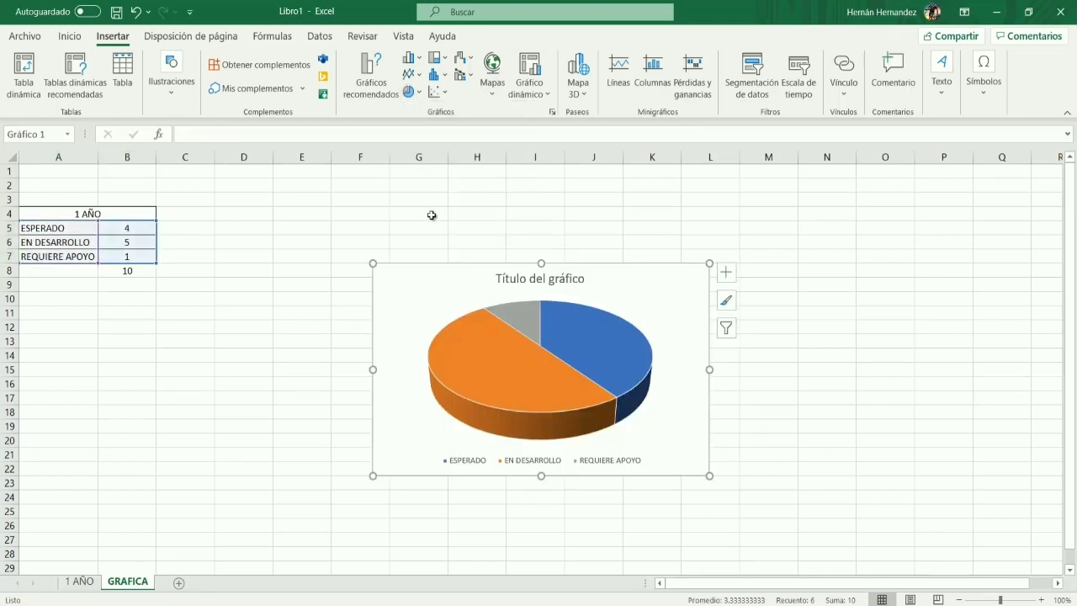
- Replace the chart title "Título del gráfico" with "1 año"
left_click(532, 281)
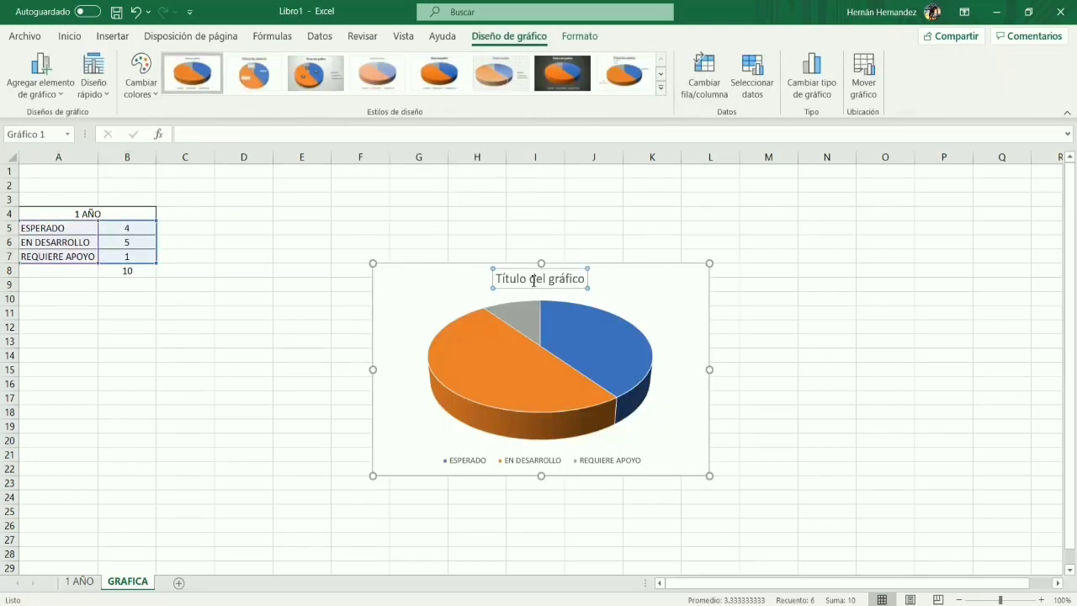
left_click(533, 284)
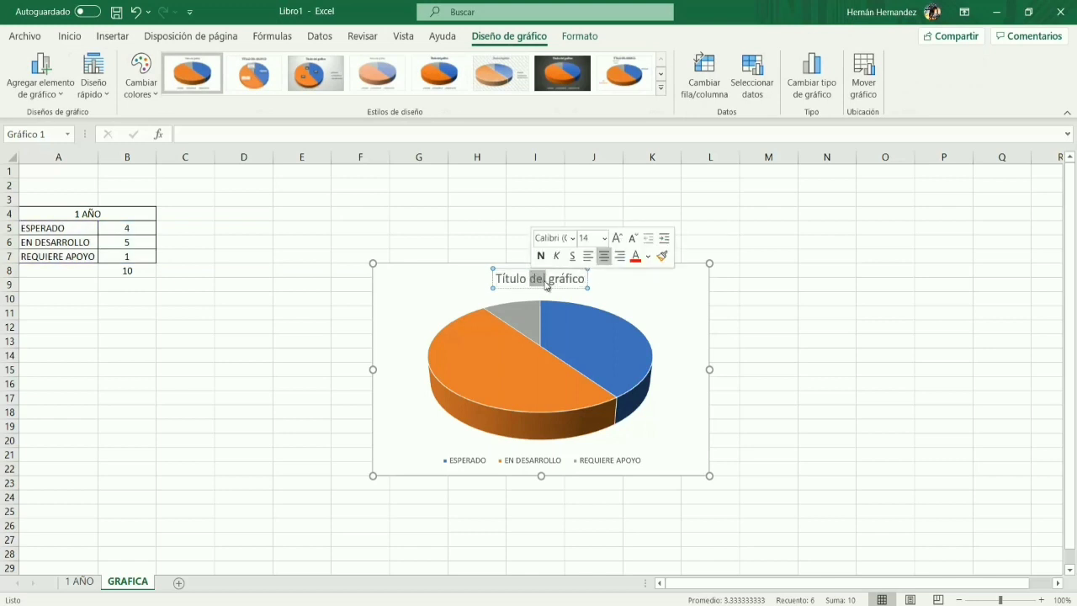
left_click(578, 282)
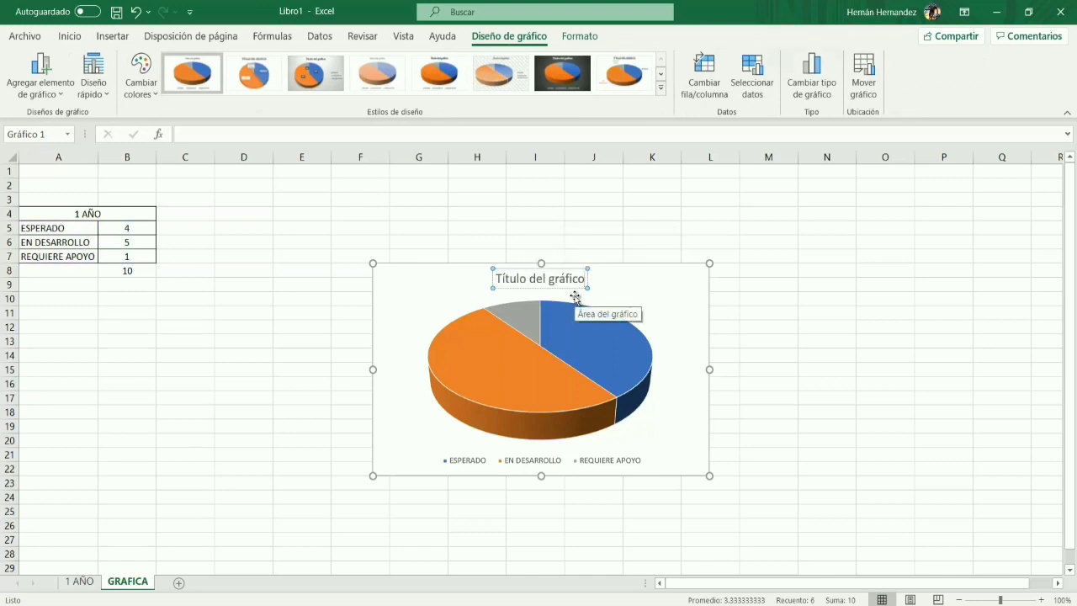
key("BackSpace")
key("BackSpace")
key("BackSpace")
key("BackSpace")
key("BackSpace")
key("BackSpace")
key("BackSpace")
key("BackSpace")
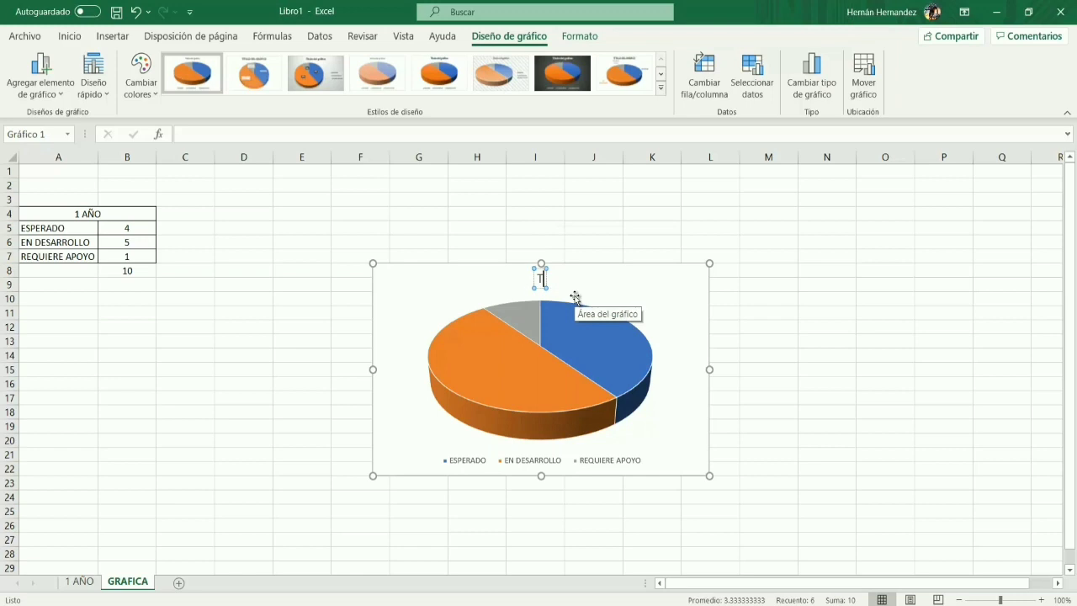
key("BackSpace")
type("1")
type(" año")
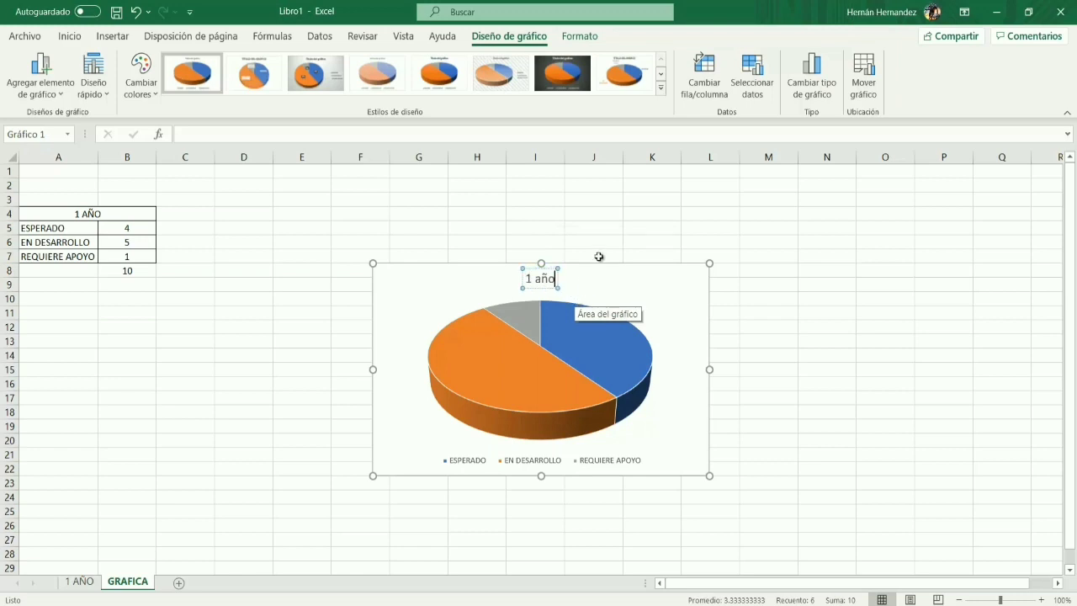
left_click(598, 255)
left_click(604, 307)
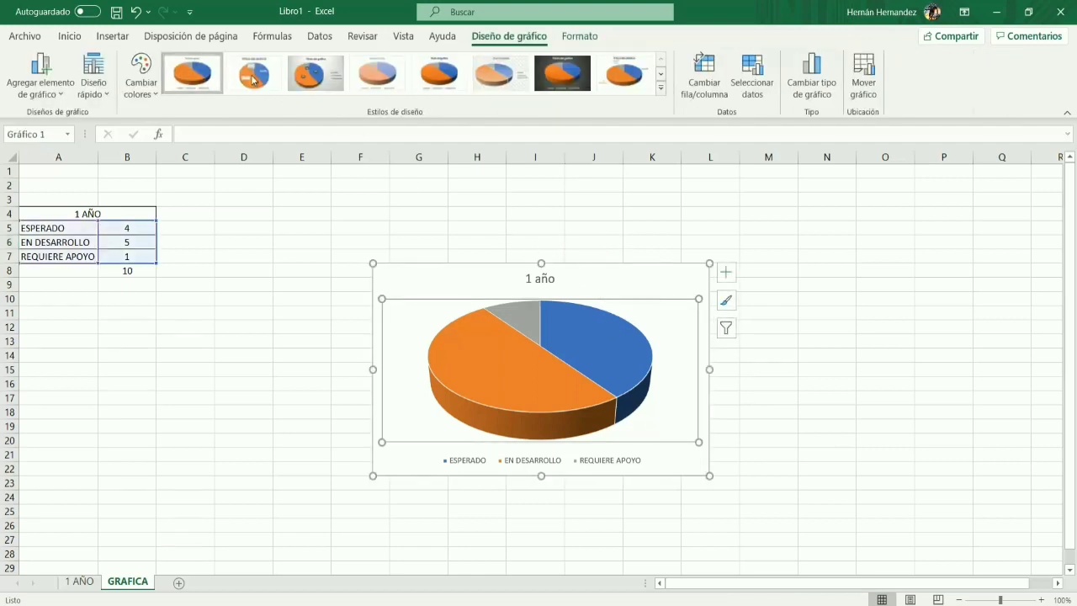
- Apply the third chart style with percentage labels, then move the chart beside the table and enlarge it
left_click(660, 87)
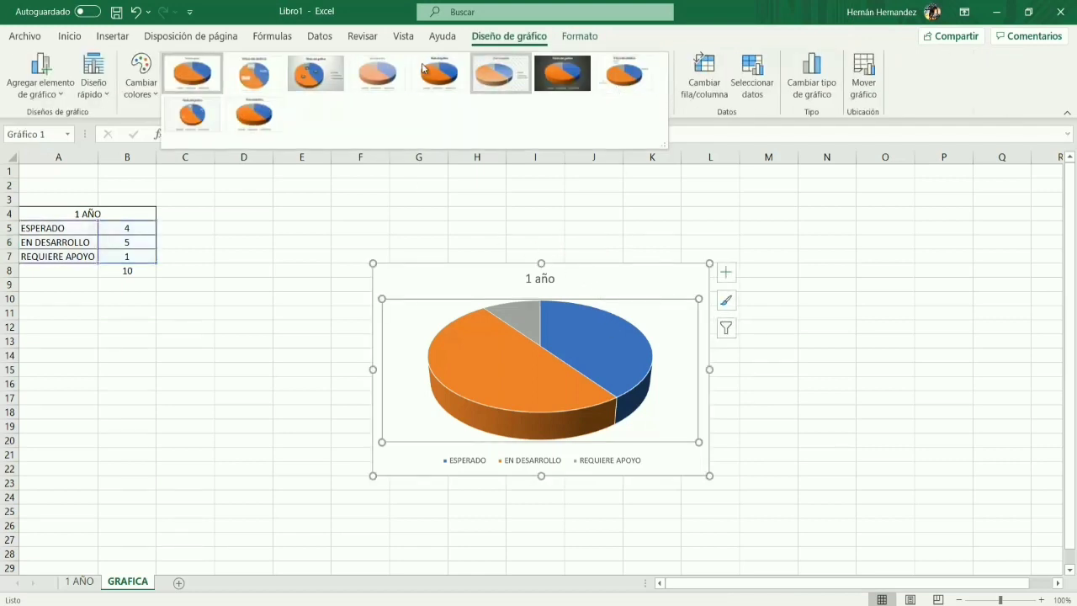
left_click(319, 78)
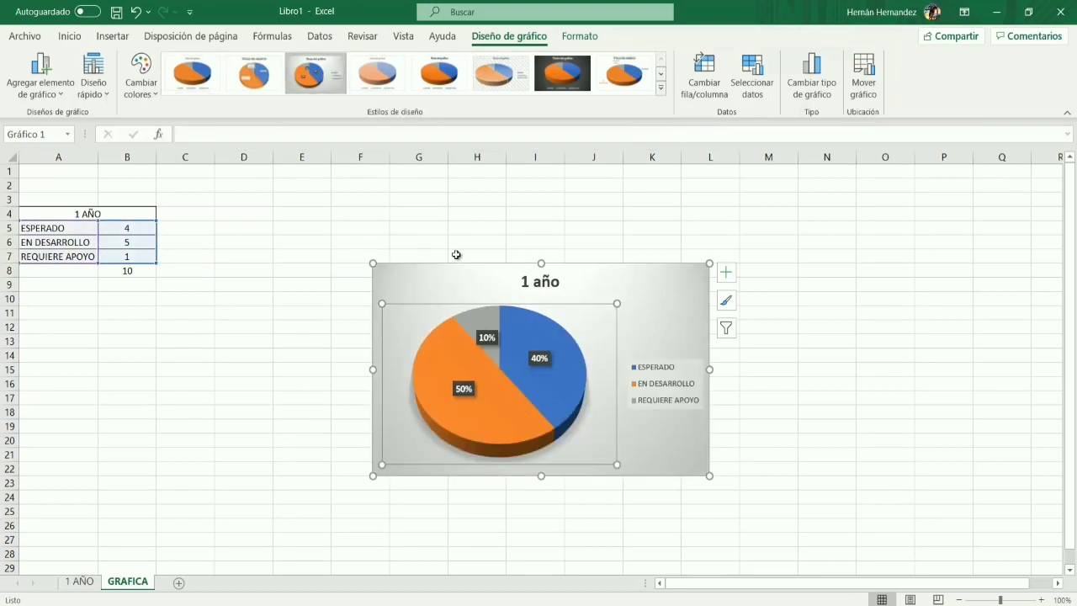
left_click_drag(456, 255, 282, 179)
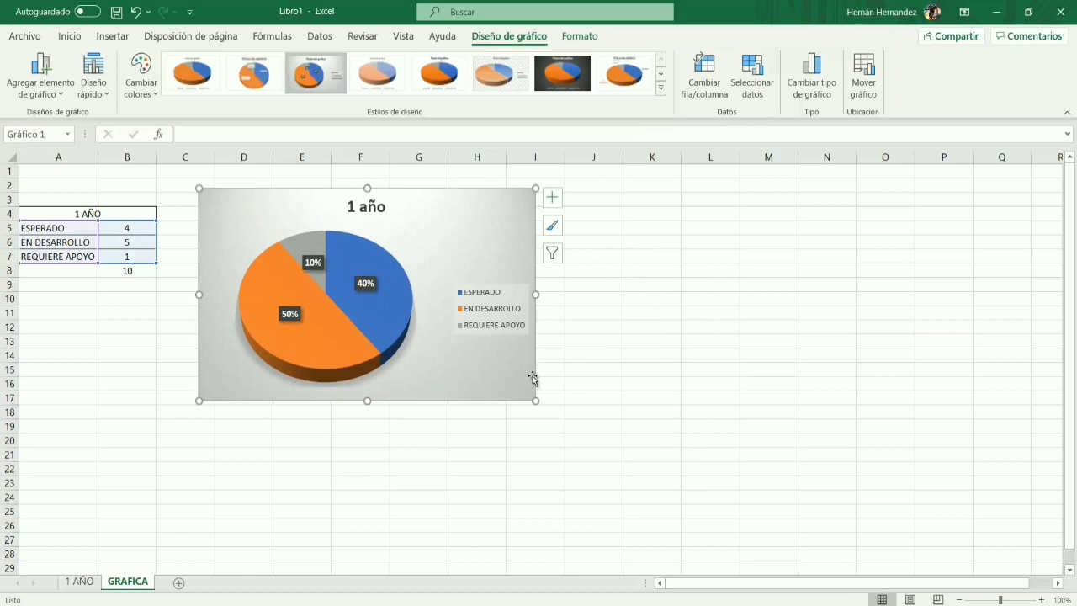
left_click_drag(536, 405, 672, 516)
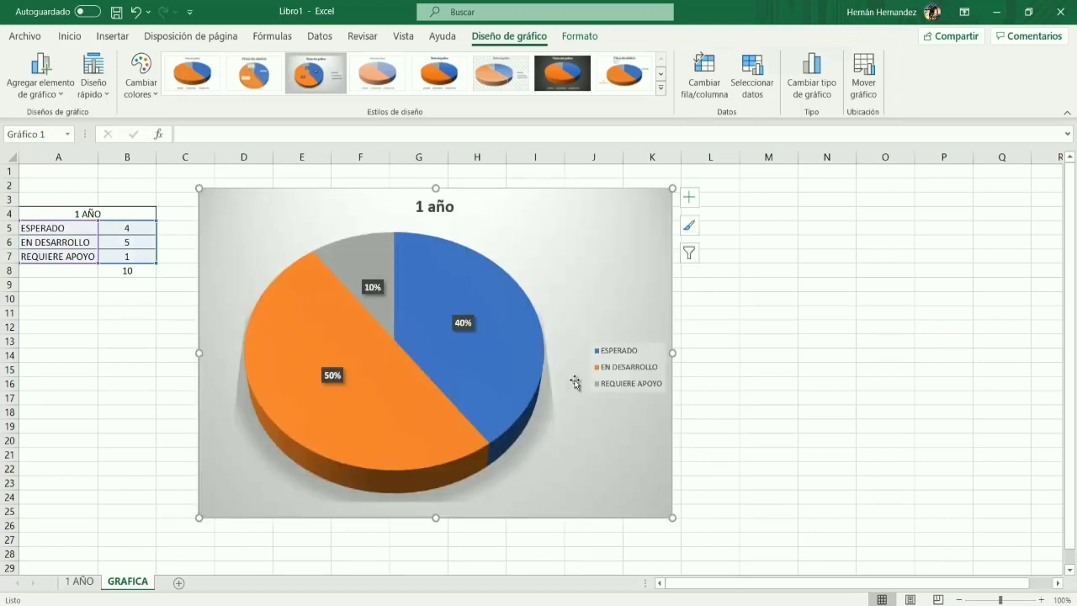
left_click(169, 226)
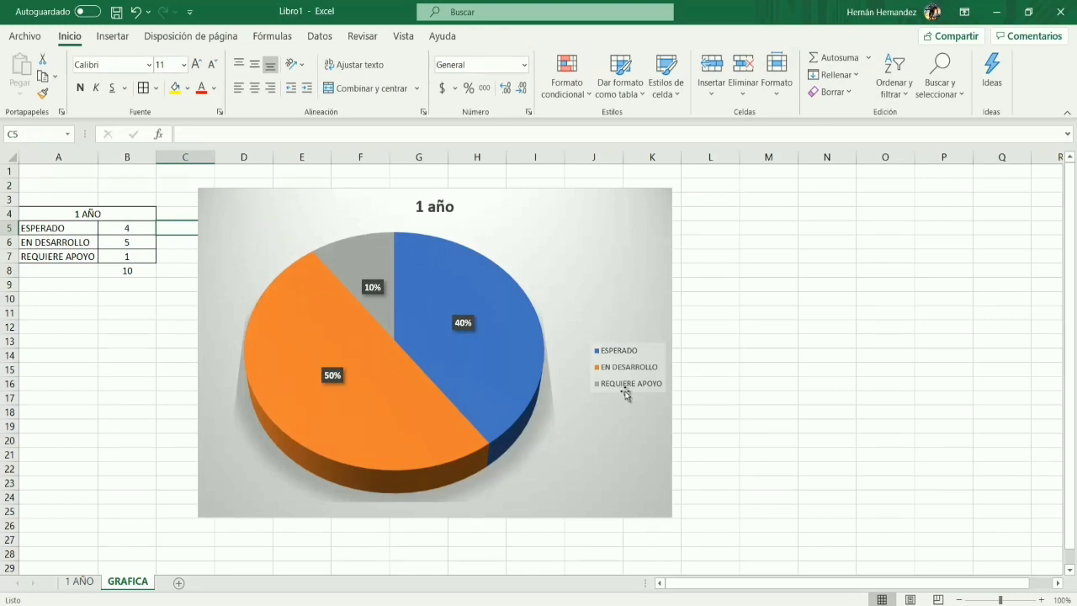
- Fill the ESPERADO slice green through its legend entry's format options
left_click(615, 351)
left_click(614, 354)
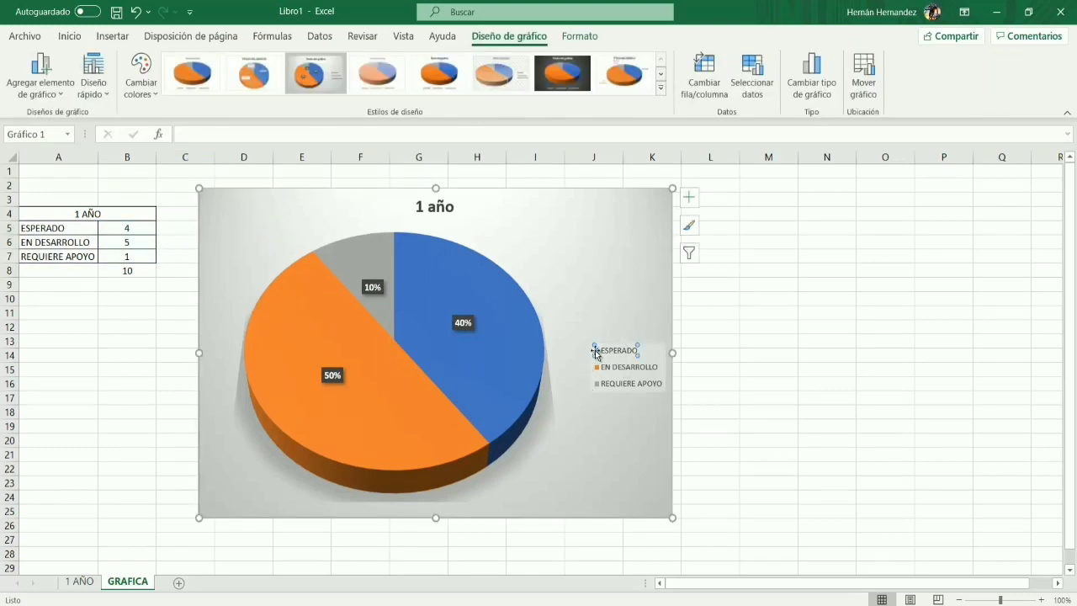
double_click(612, 357)
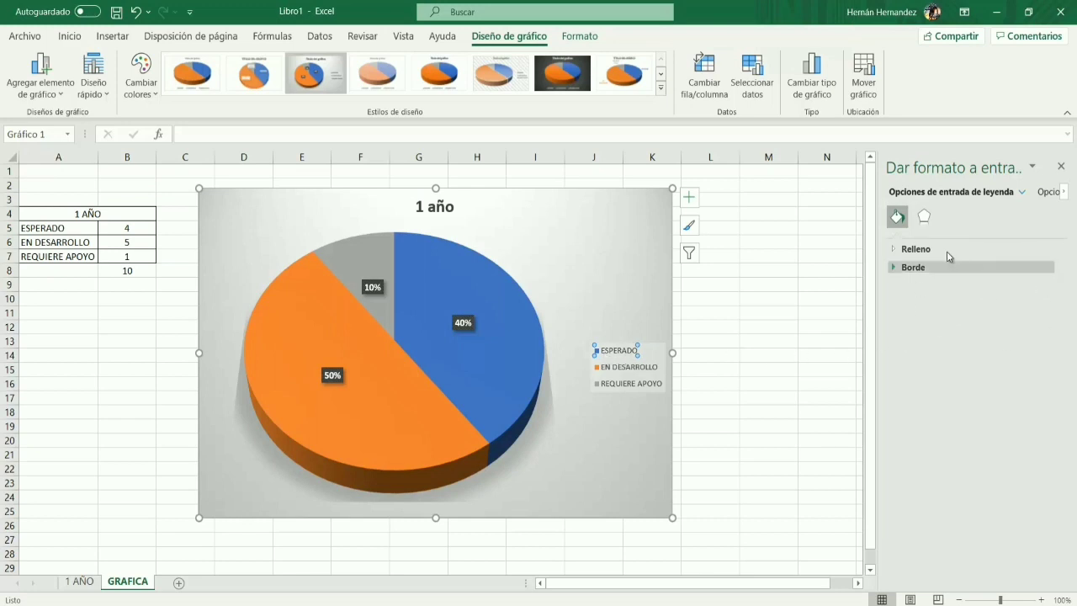
left_click(912, 251)
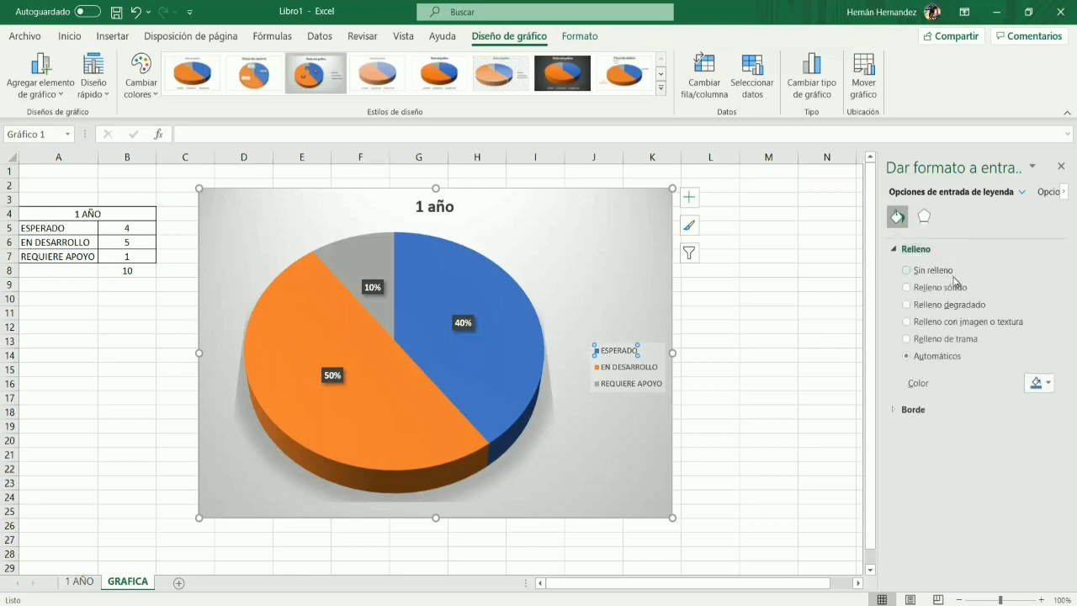
left_click(1044, 386)
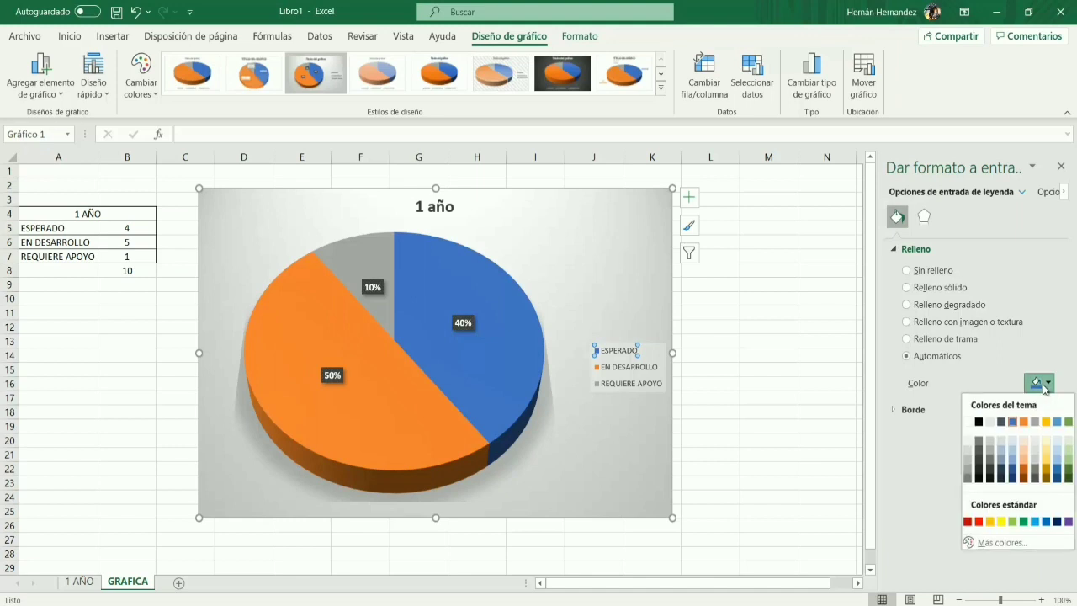
left_click(1024, 521)
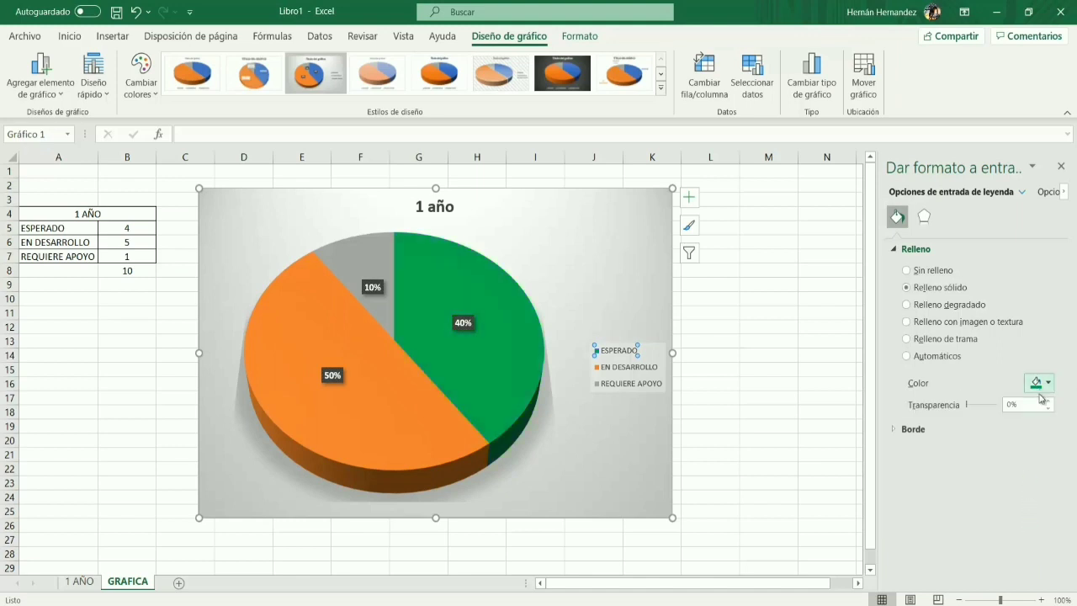
- Make the EN DESARROLLO slice yellow and the REQUIERE APOYO slice red
left_click(636, 373)
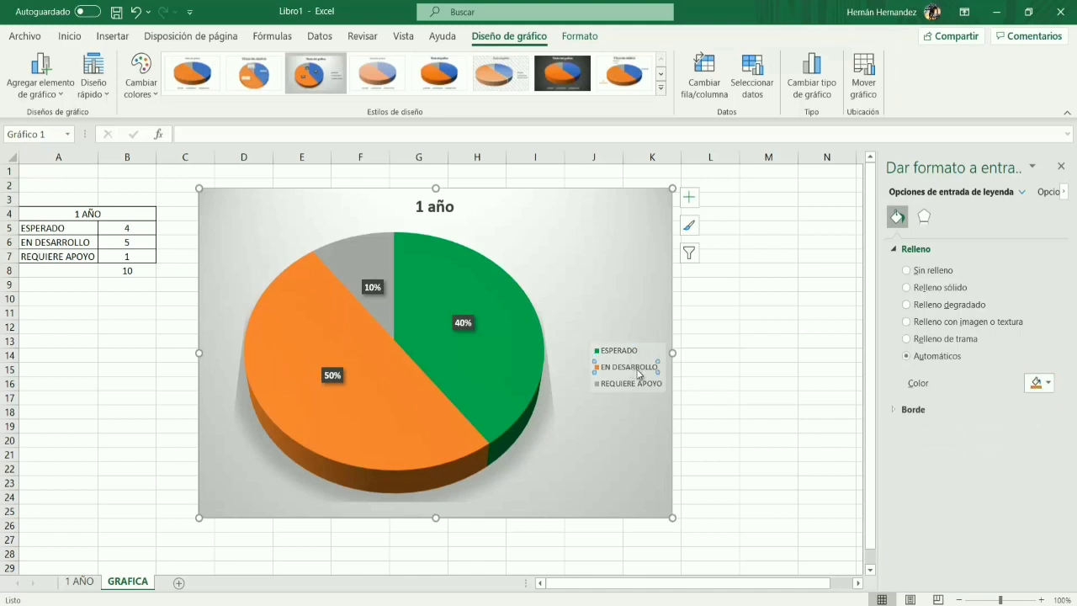
left_click(1047, 383)
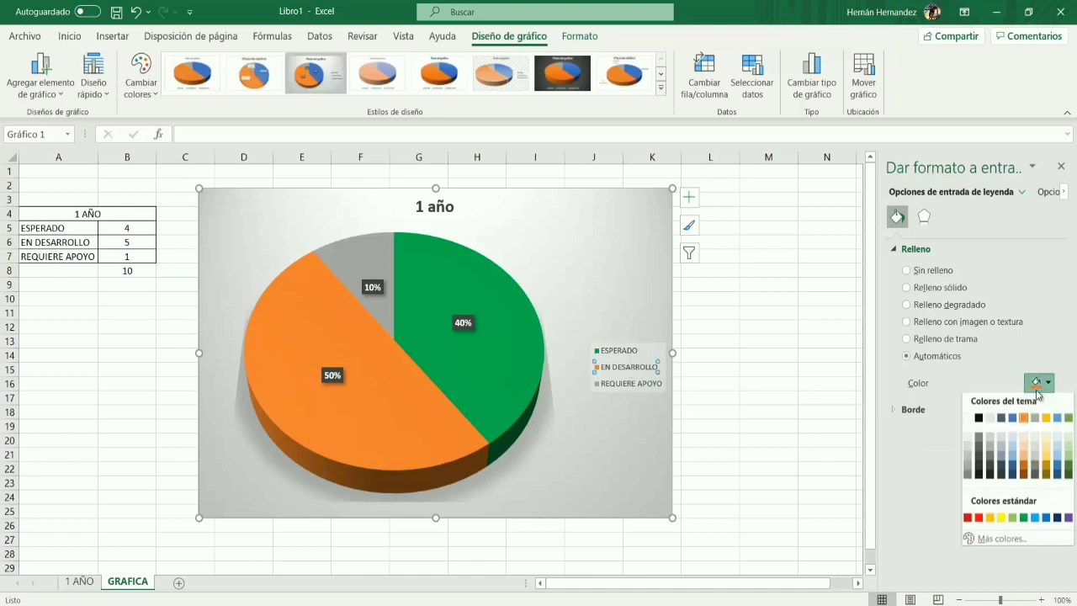
left_click(1001, 521)
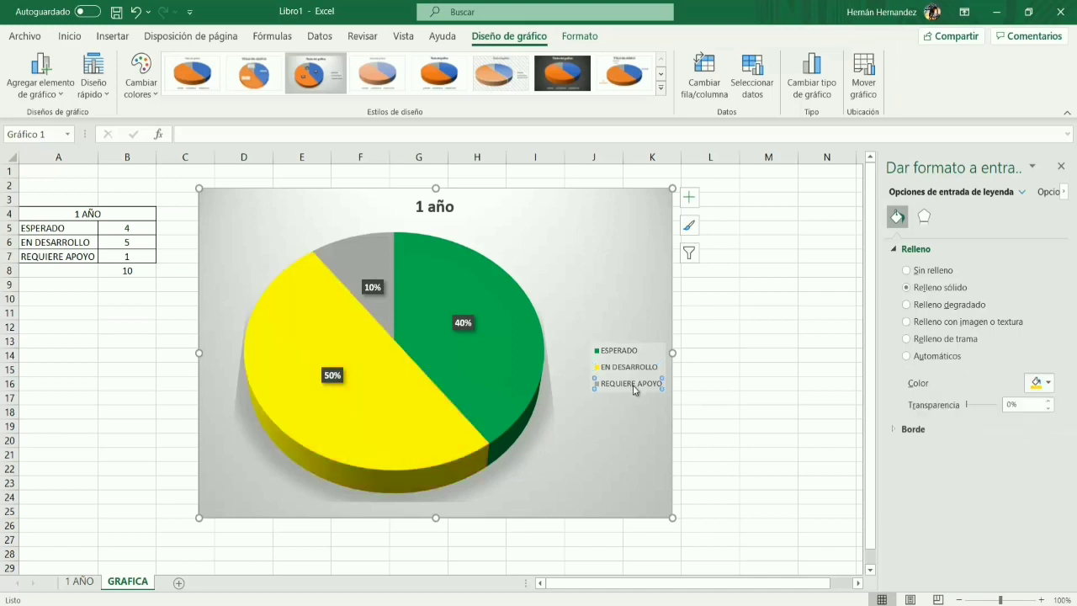
left_click(1038, 382)
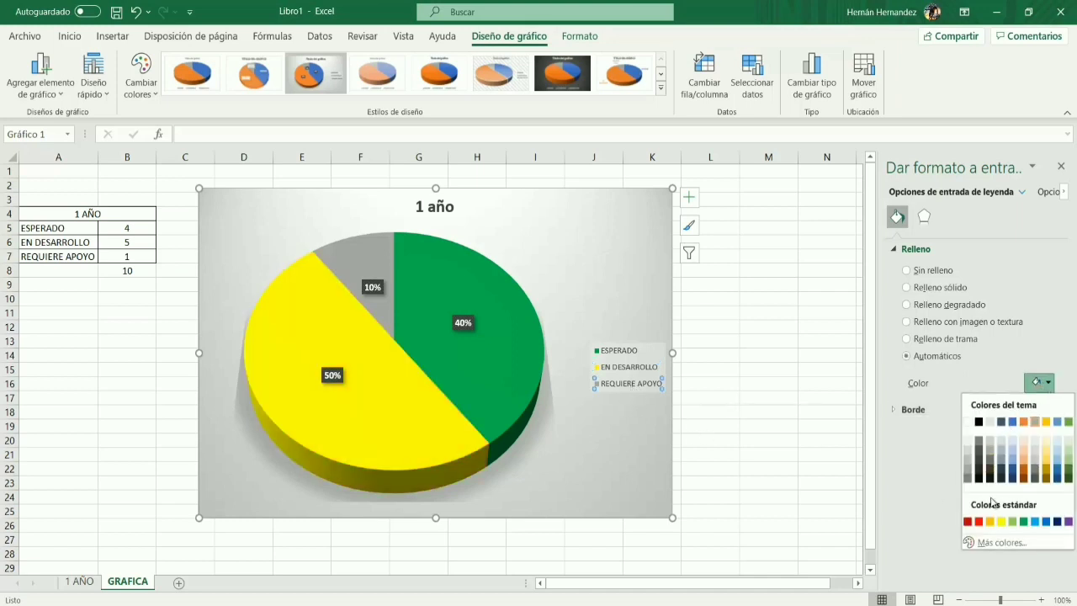
left_click(978, 521)
left_click(734, 412)
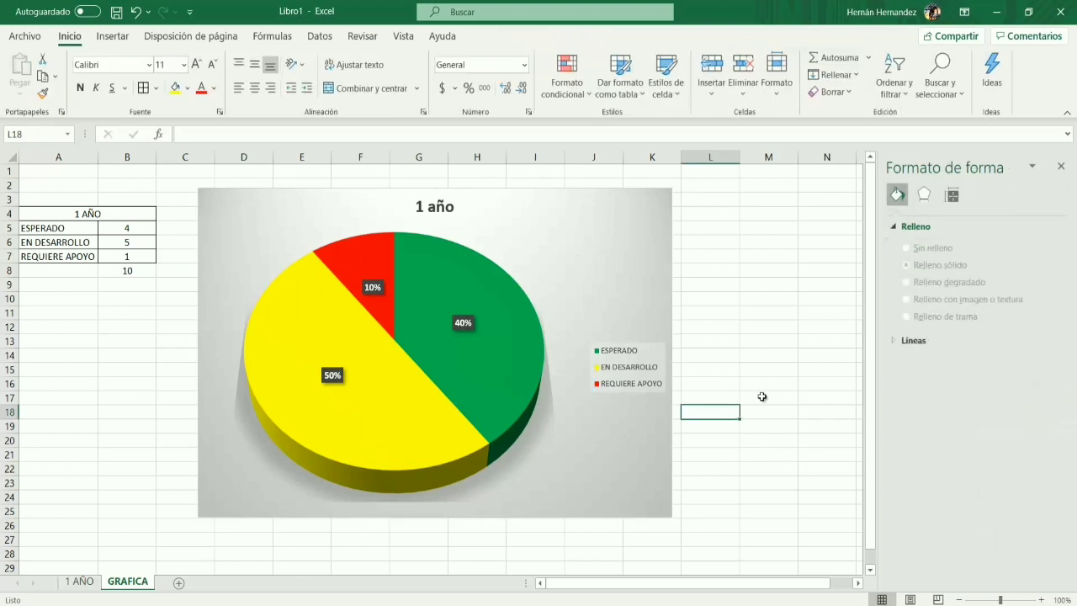
left_click(635, 353)
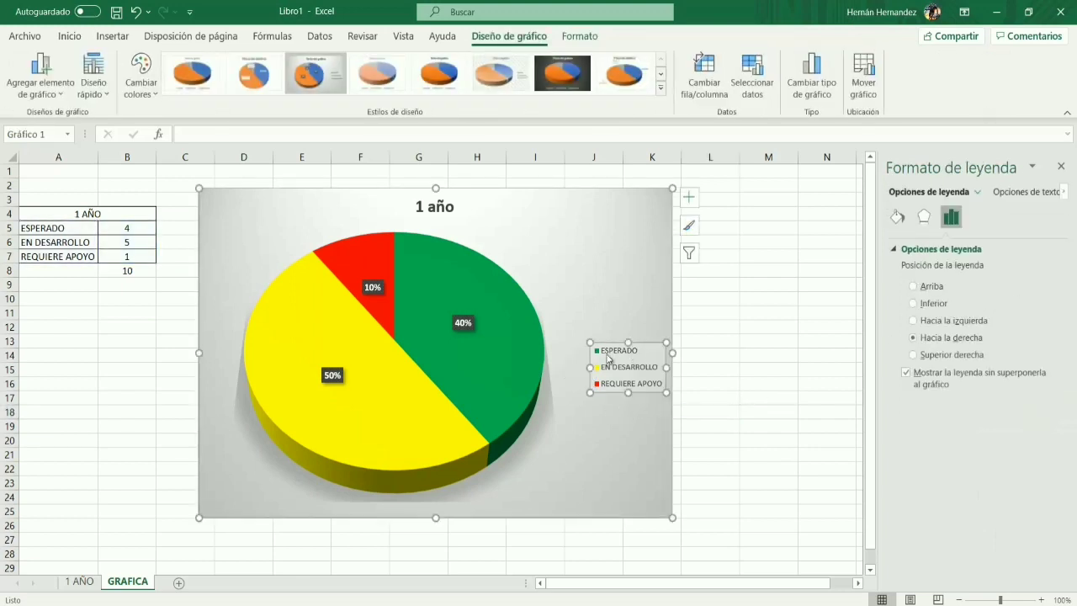
left_click(790, 314)
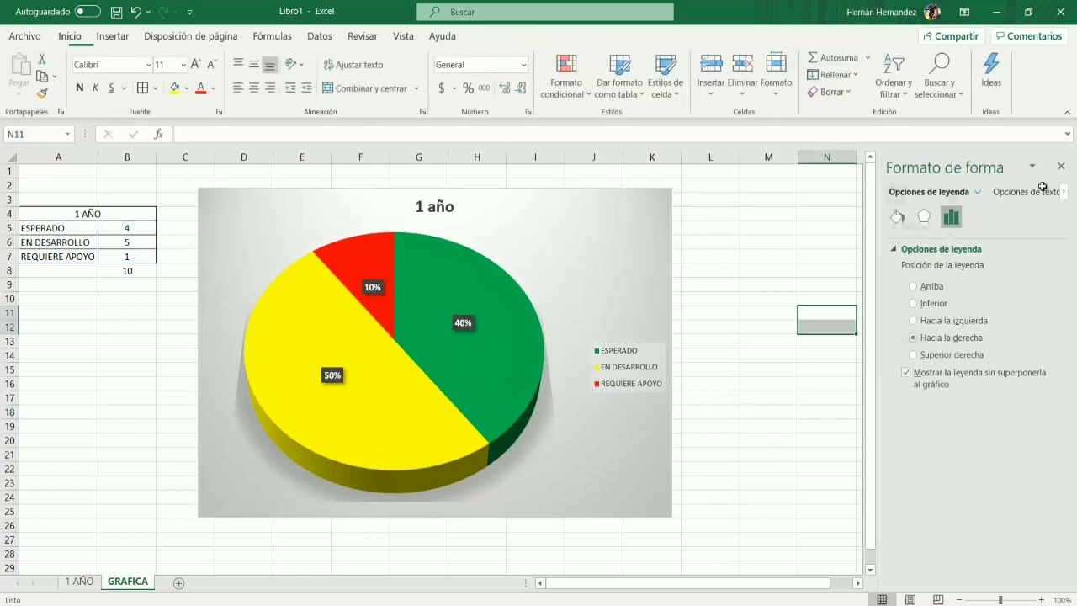
- Change student 5's ESPAÑOL grade in C9 on the 1 AÑO sheet from 7 to 10
left_click(1061, 167)
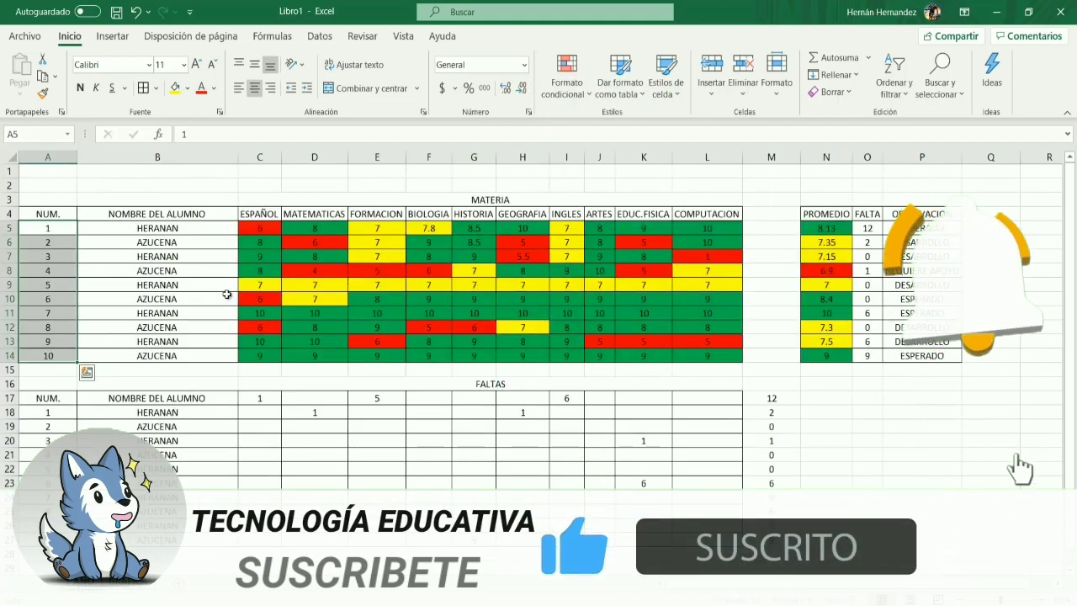
left_click(267, 288)
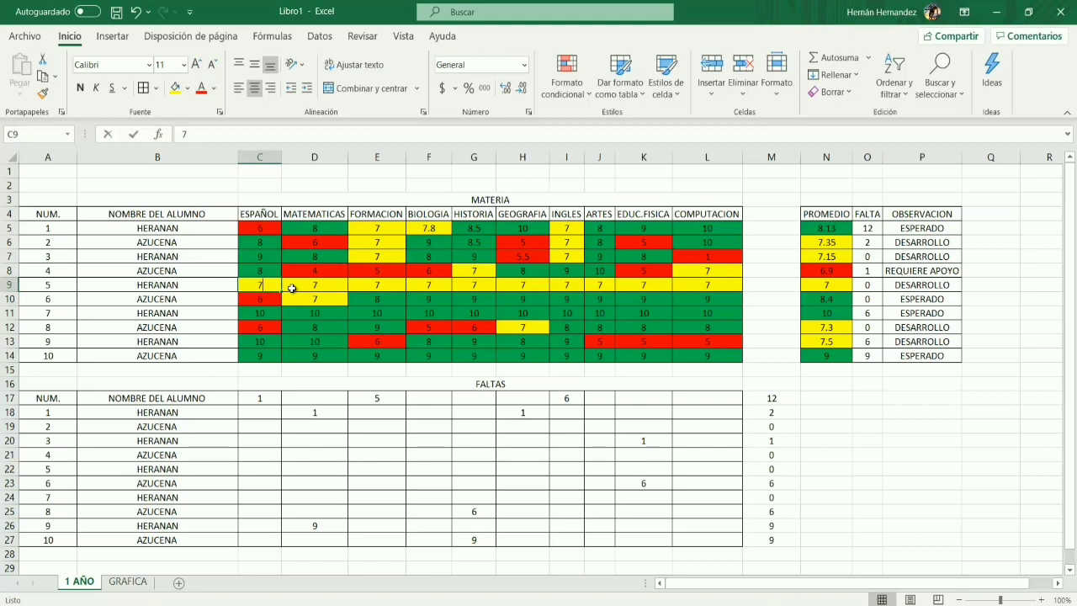
type("10")
left_click(286, 288)
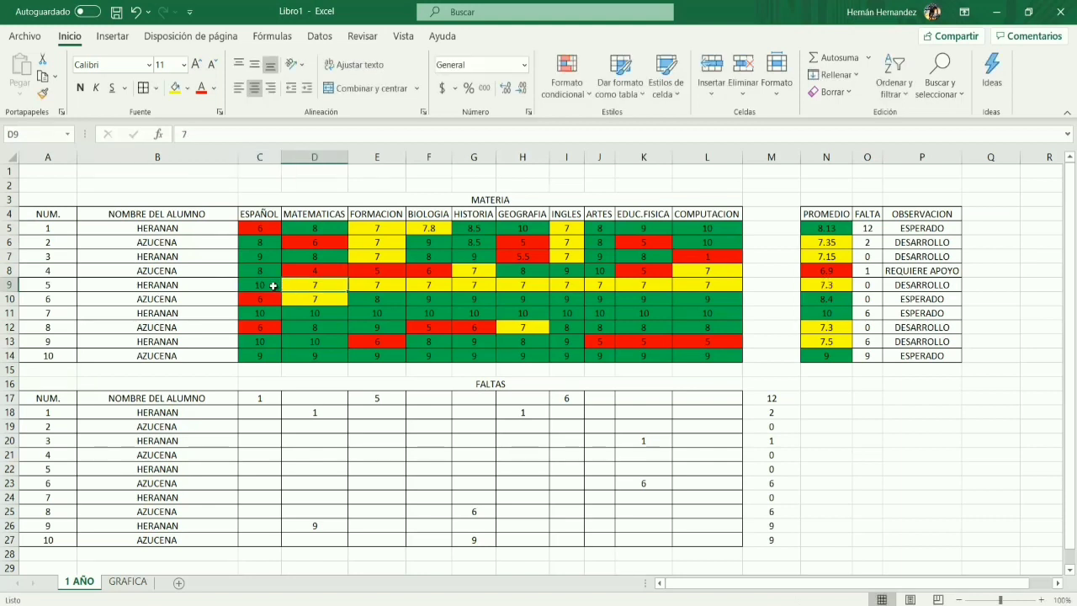
left_click(274, 286)
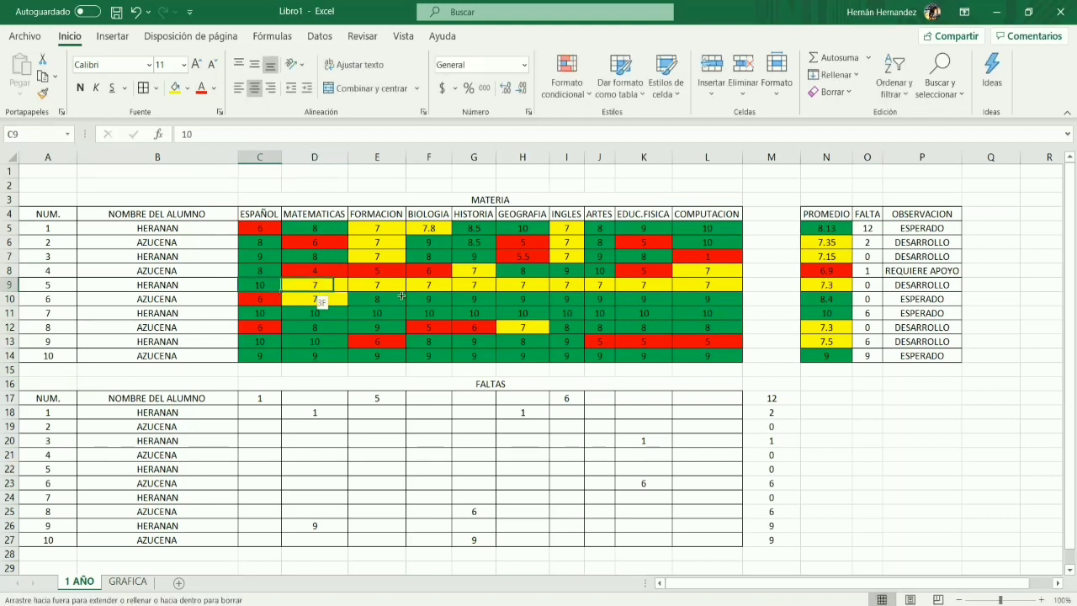